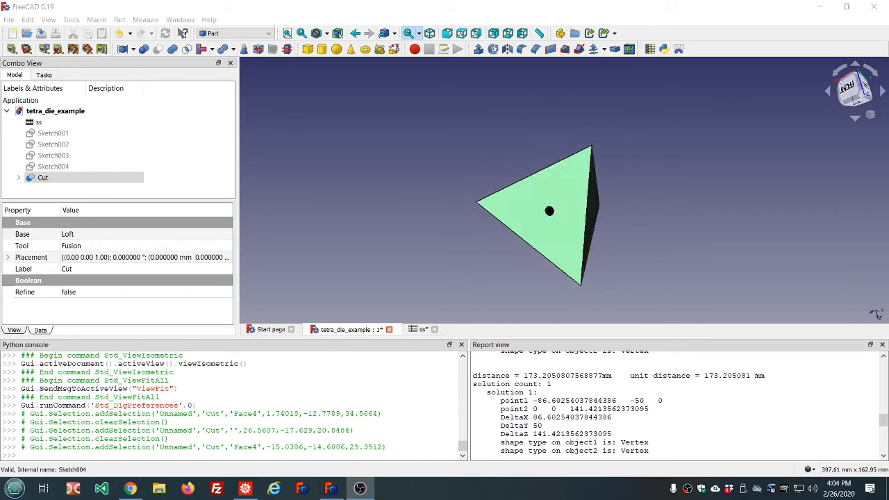
Switch the navigation style to Blender and back to OpenInventor
{"action": "left_click", "coordinate": [811, 469]}
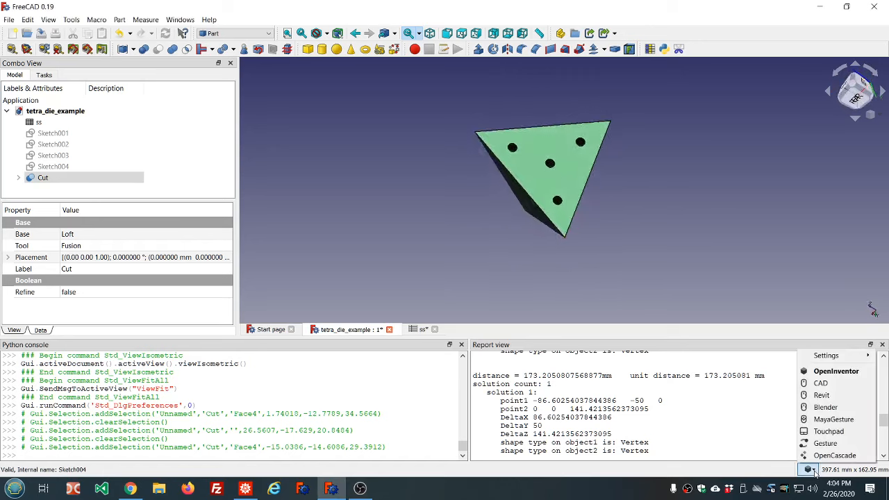
{"action": "left_click", "coordinate": [823, 407]}
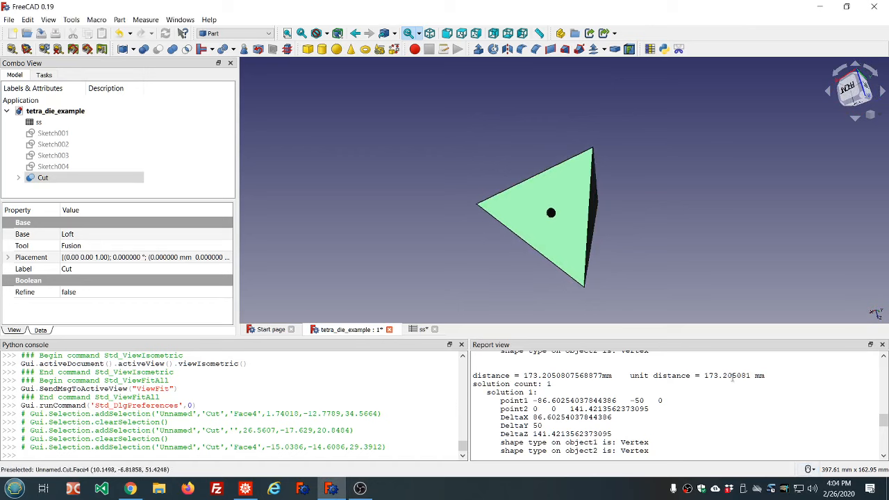
{"action": "left_click", "coordinate": [816, 471]}
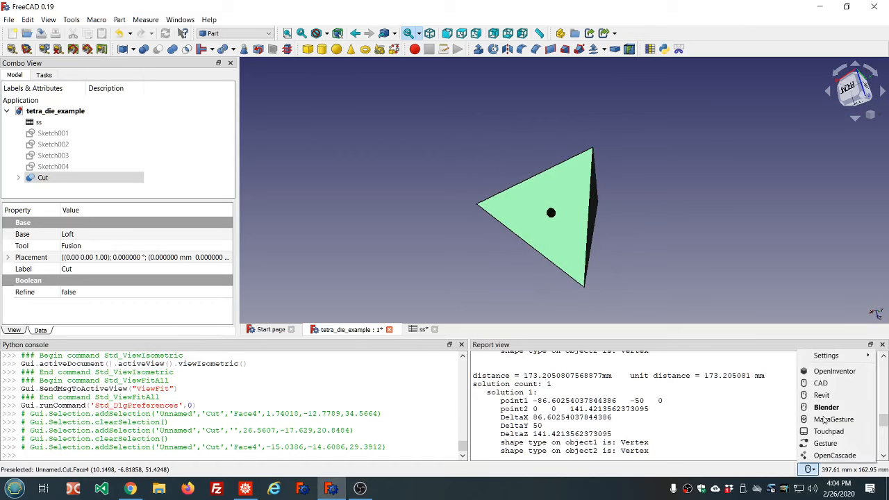
{"action": "left_click", "coordinate": [822, 371]}
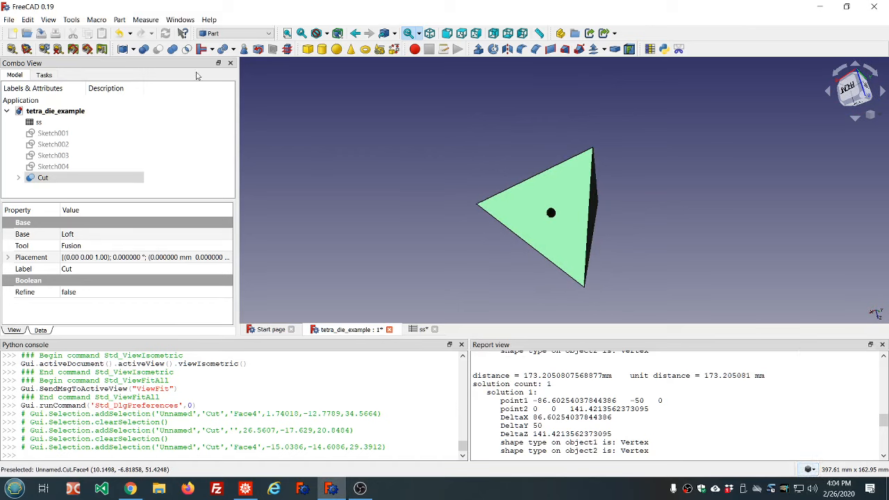
Open the preferences and review the Display 3D view settings, including 3D navigation, then close them
{"action": "left_click", "coordinate": [28, 20]}
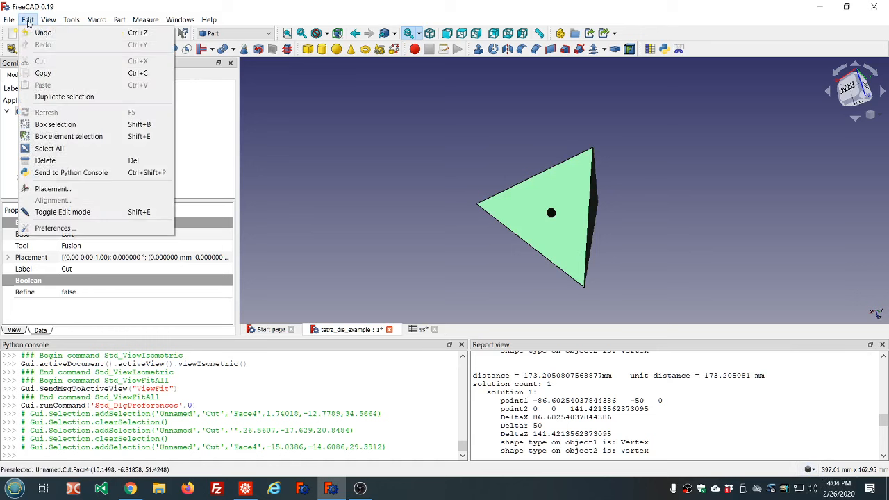
{"action": "left_click", "coordinate": [52, 227]}
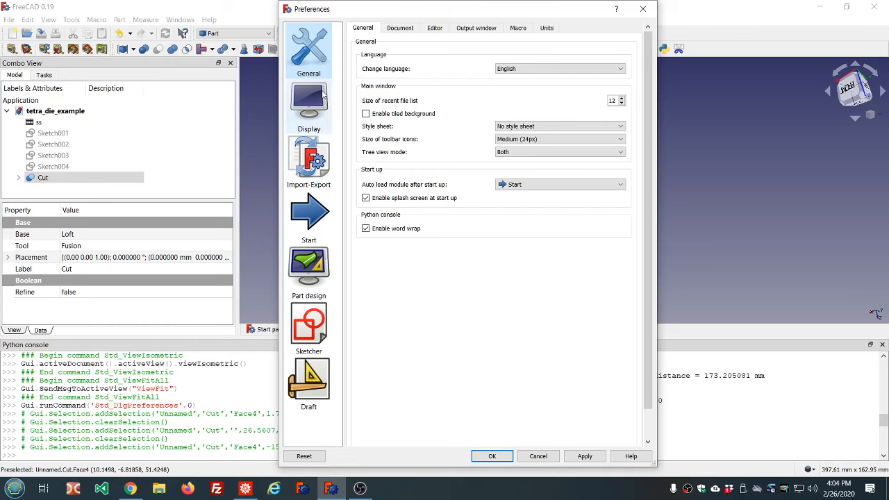
{"action": "left_click", "coordinate": [311, 101]}
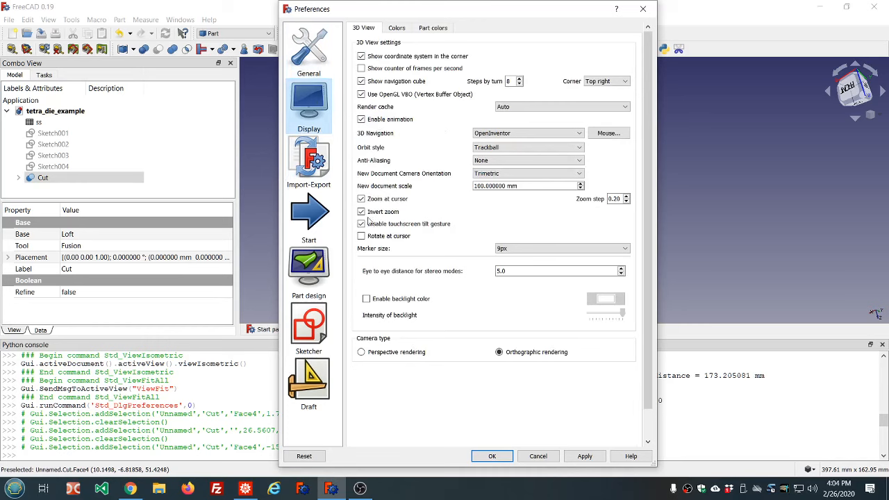
{"action": "left_click", "coordinate": [504, 458]}
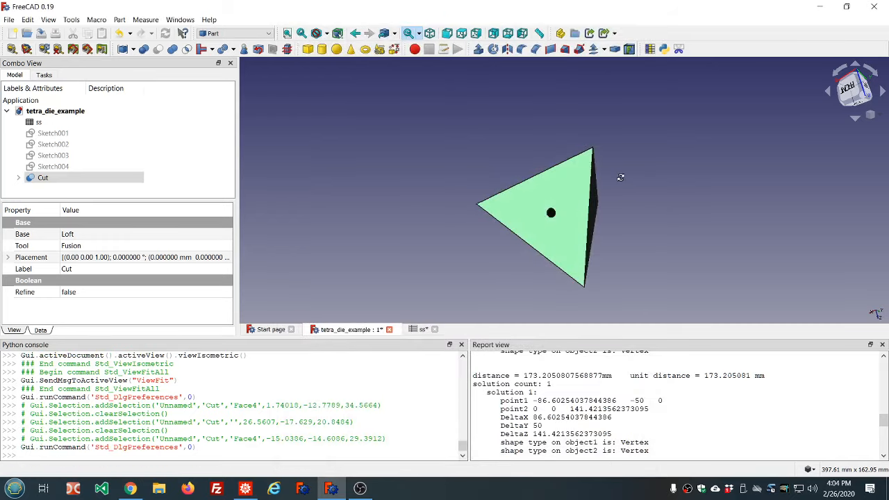
{"action": "scroll", "coordinate": [620, 178], "scroll_direction": "down", "scroll_amount": 2}
{"action": "scroll", "coordinate": [647, 187], "scroll_direction": "up", "scroll_amount": 2}
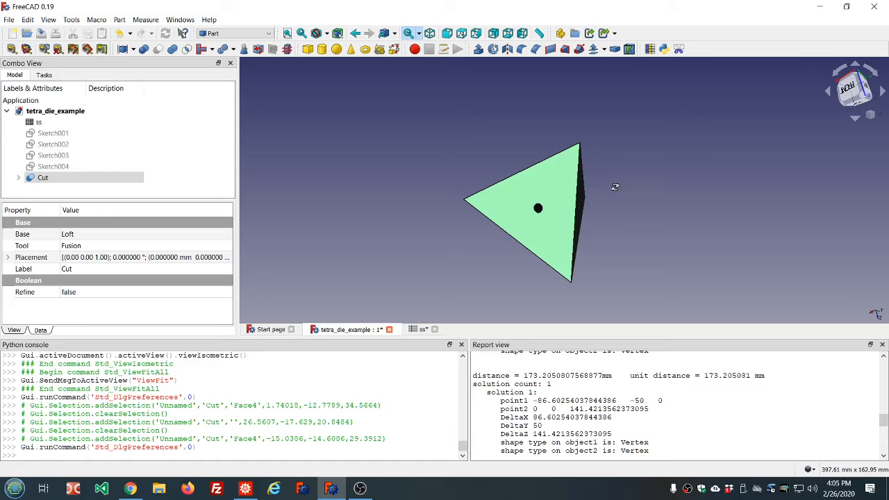
{"action": "middle_click_drag", "start_coordinate": [615, 187], "coordinate": [517, 186]}
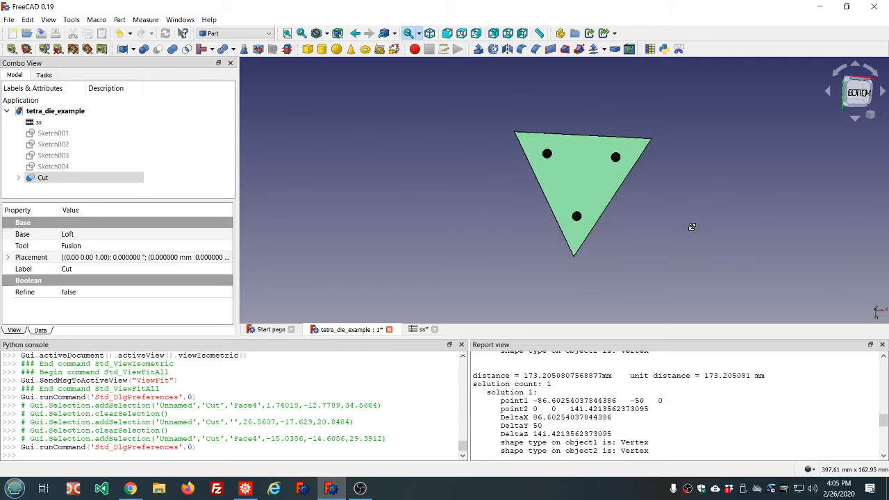
Open the About FreeCAD dialog to check the version and build details, then close it
{"action": "left_click", "coordinate": [209, 19]}
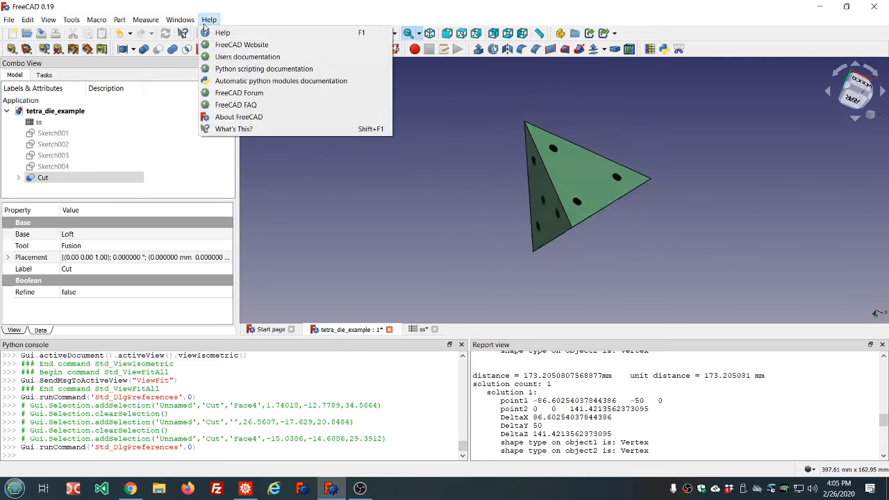
{"action": "left_click", "coordinate": [243, 117]}
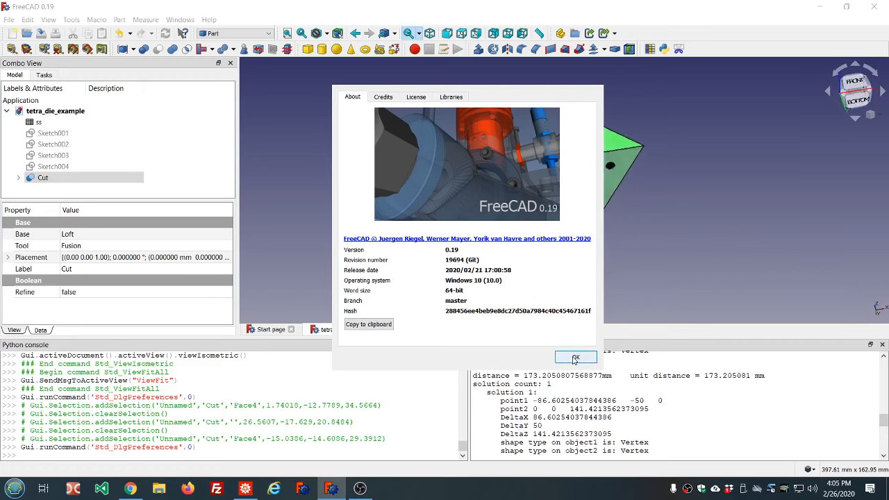
{"action": "left_click", "coordinate": [575, 357]}
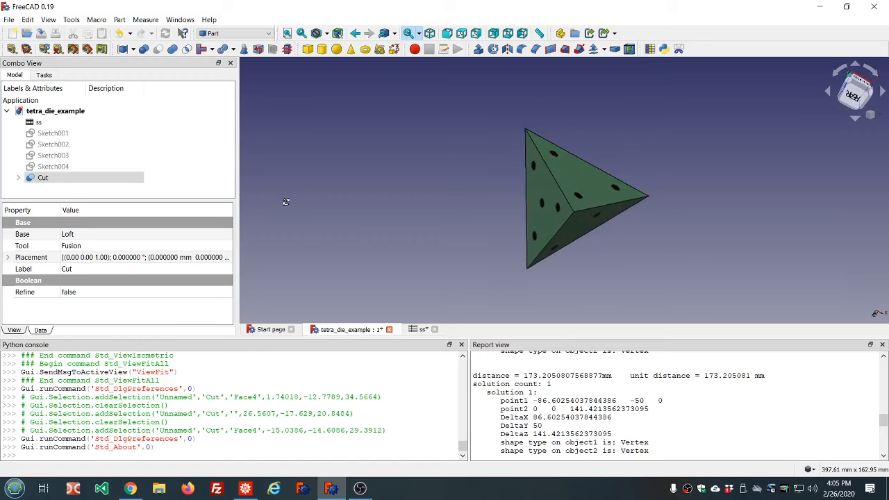
Close the tetra_die_example document and its spreadsheet tab, saving the changes
{"action": "left_click", "coordinate": [389, 329]}
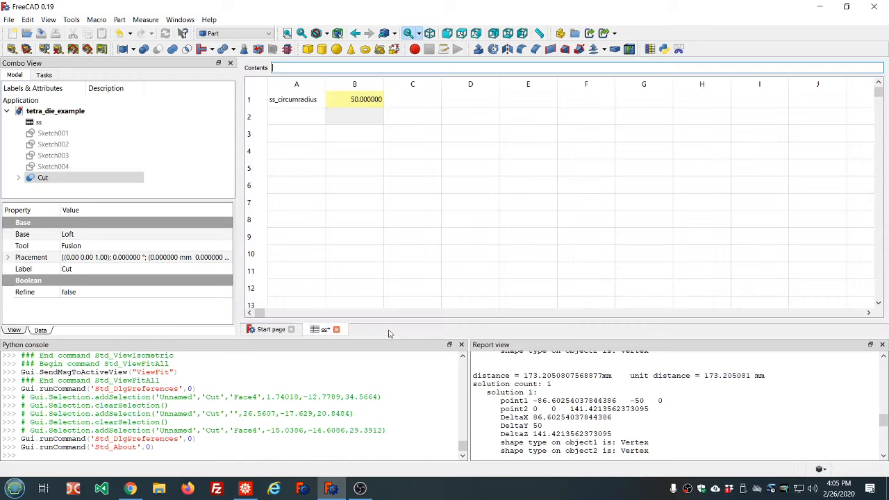
{"action": "left_click", "coordinate": [336, 330]}
{"action": "left_click", "coordinate": [454, 270]}
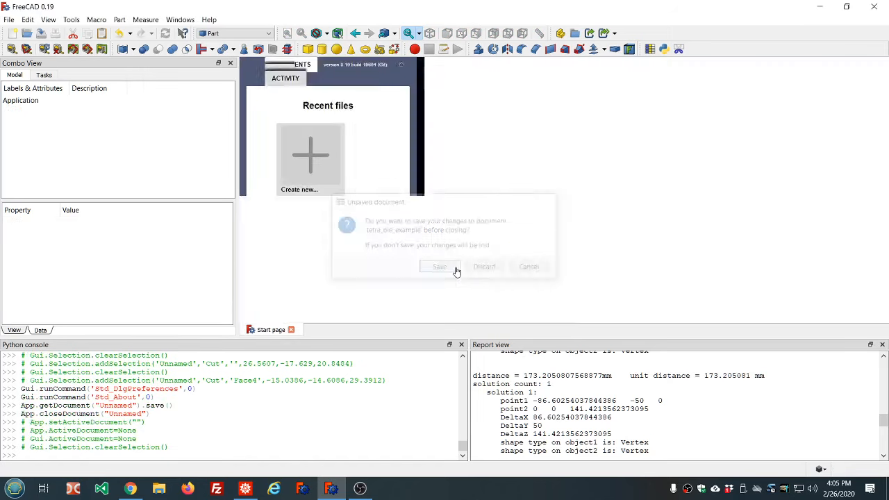
Switch the navigation style to Revit and create a new document
{"action": "left_click", "coordinate": [822, 469]}
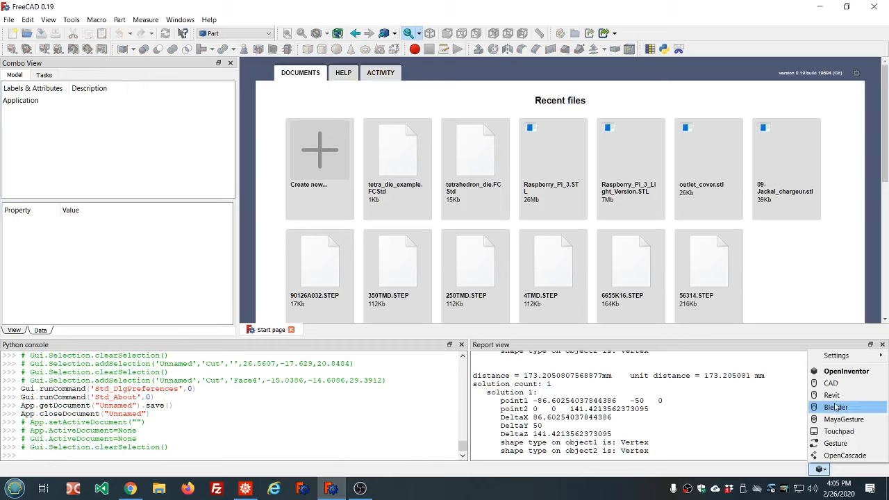
{"action": "left_click", "coordinate": [831, 395]}
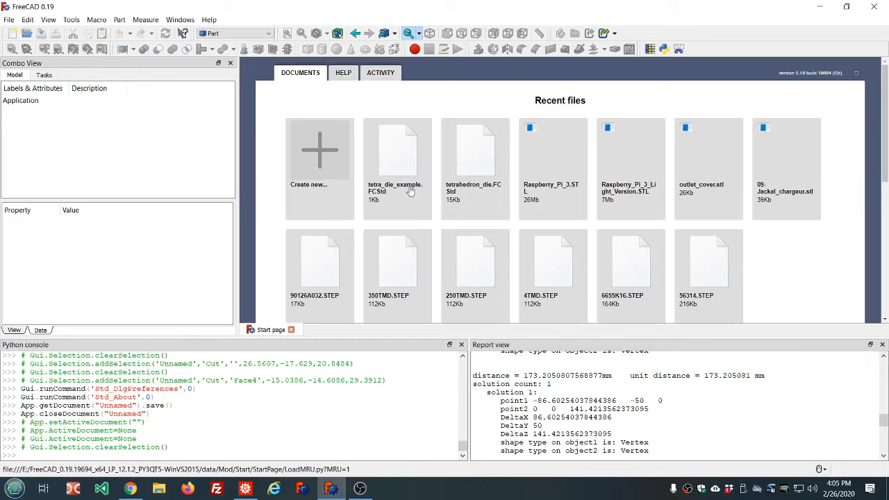
{"action": "left_click", "coordinate": [310, 158]}
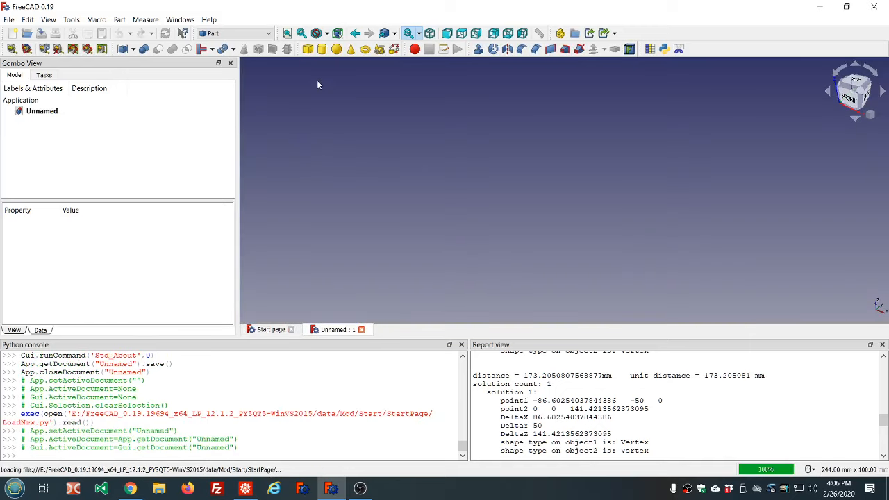
Run the macro that creates a spreadsheet named ss and open the spreadsheet
{"action": "left_click", "coordinate": [661, 57]}
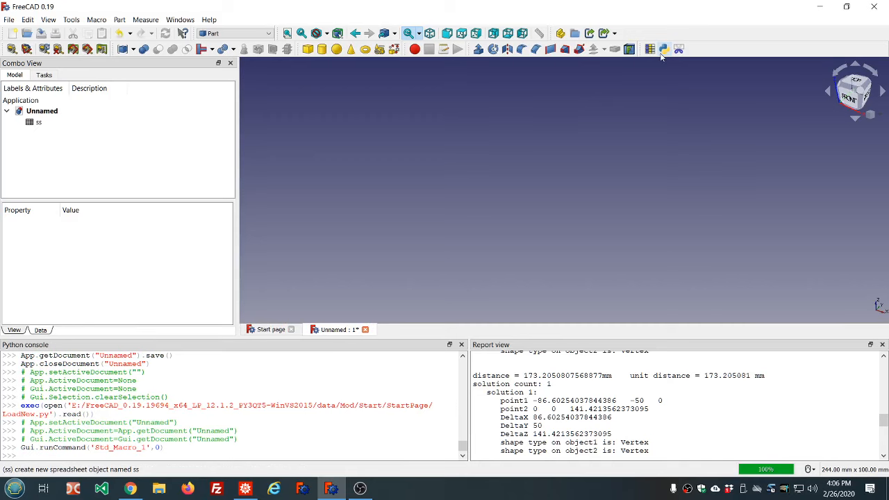
{"action": "double_click", "coordinate": [102, 122]}
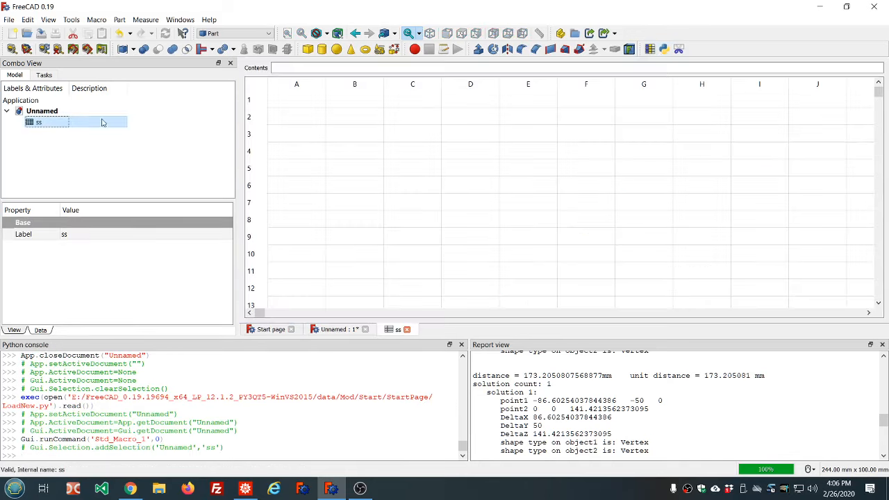
Enter the label ss_circumradius in cell A1
{"action": "left_click", "coordinate": [309, 102]}
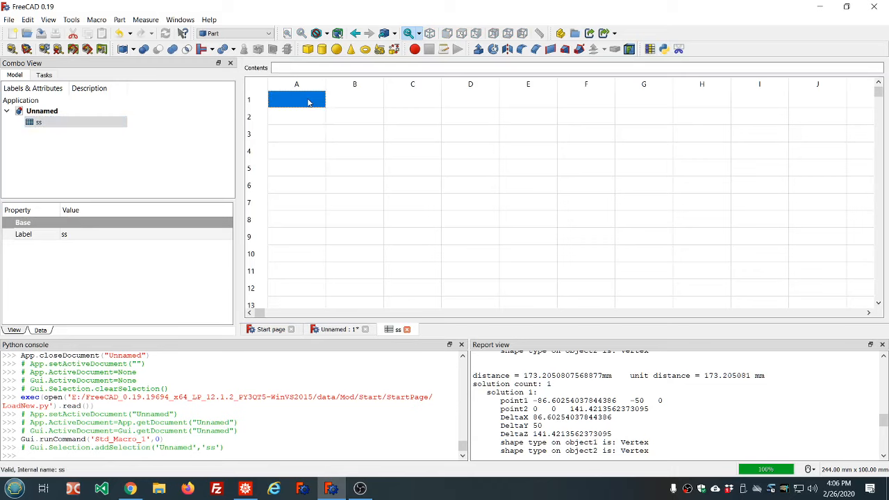
{"action": "type", "text": "ss_circumrad"}
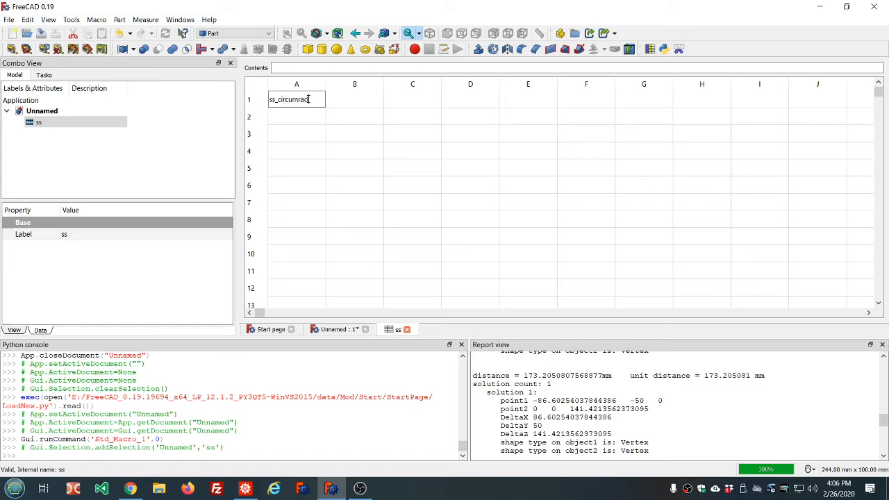
{"action": "type", "text": "ius"}
{"action": "key", "text": "Return"}
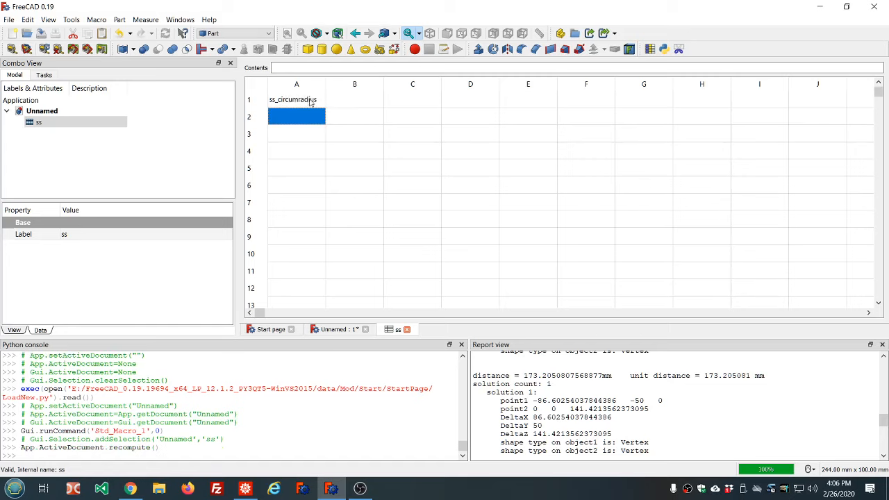
Run the EasyAlias macro on cell A1 to alias the neighbouring cell
{"action": "left_click", "coordinate": [310, 102]}
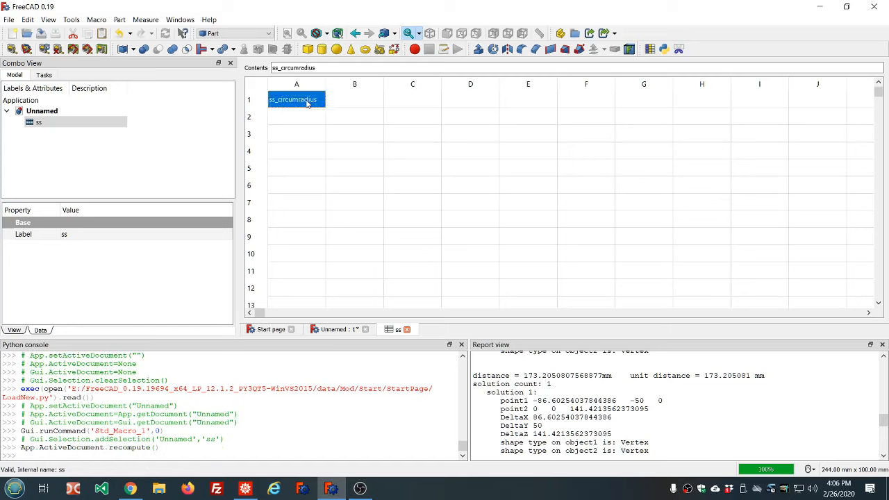
{"action": "left_click", "coordinate": [651, 51]}
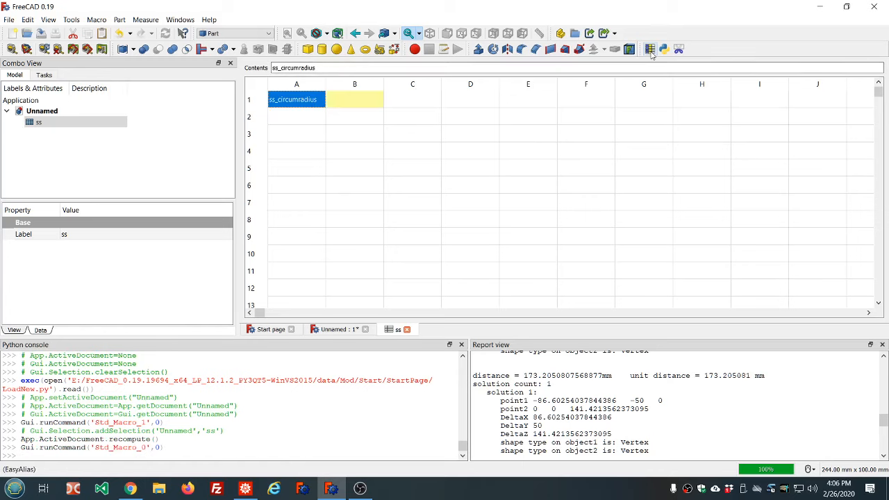
Enter 100 in cell B1
{"action": "left_click", "coordinate": [338, 105]}
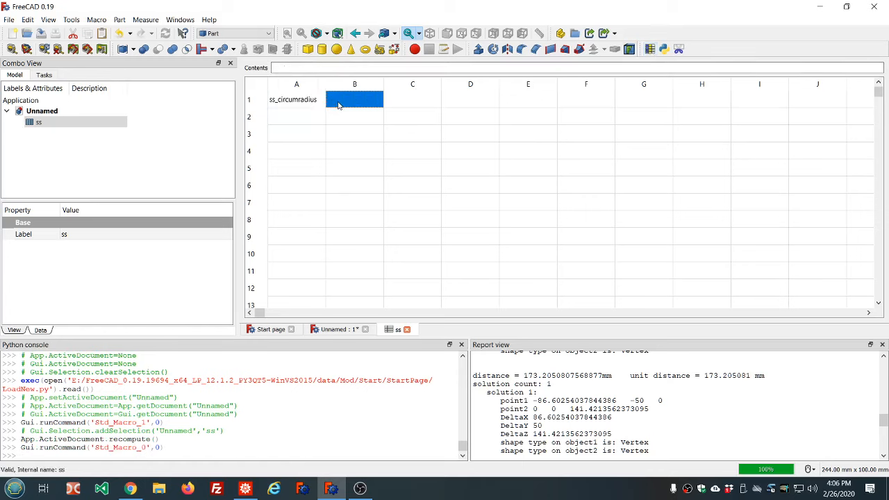
{"action": "type", "text": "100"}
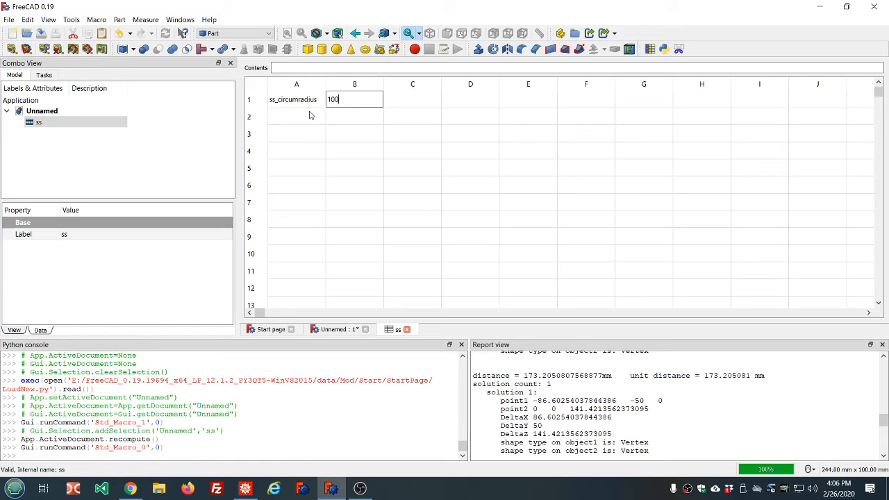
{"action": "left_click", "coordinate": [310, 116]}
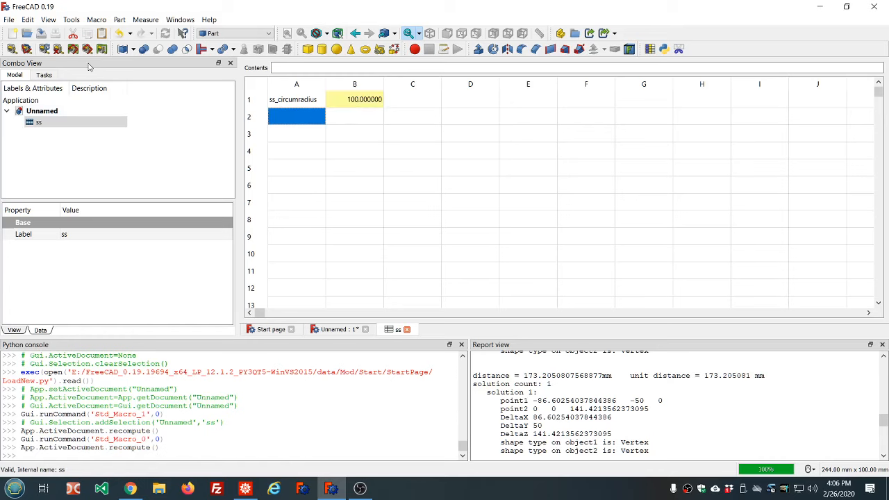
Save the document as 023_tetrahedron_die
{"action": "left_click", "coordinate": [41, 35]}
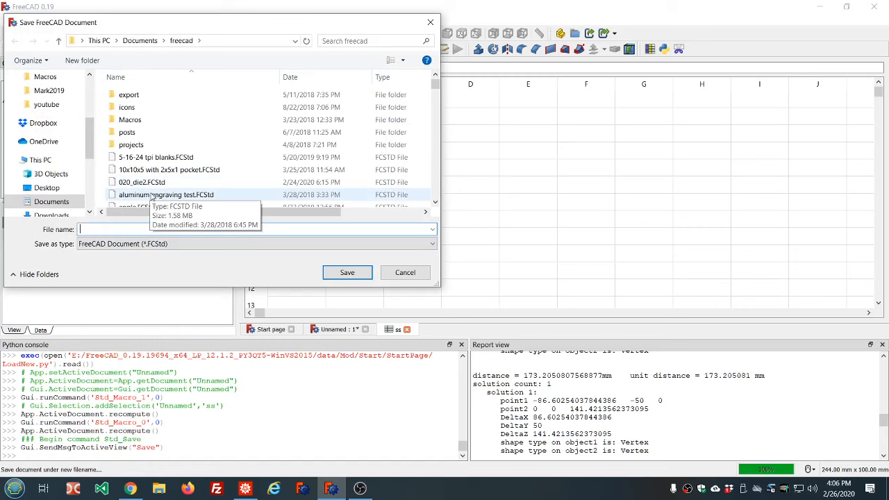
{"action": "type", "text": "0"}
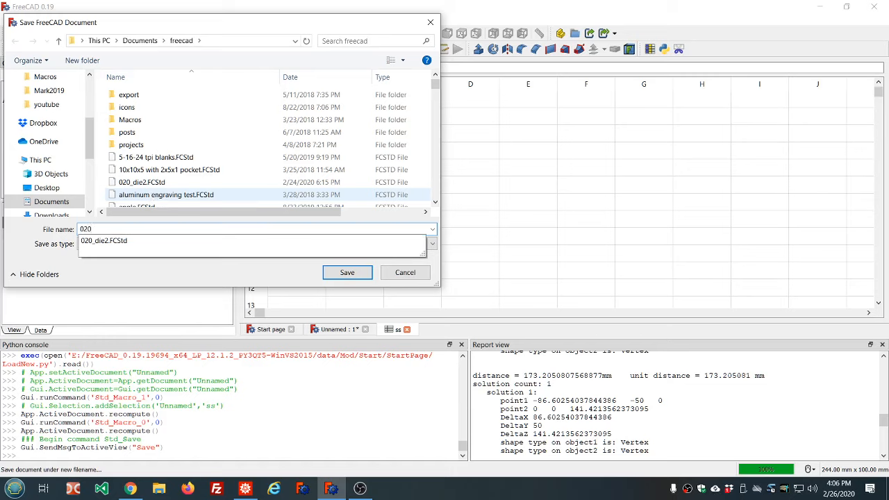
{"action": "type", "text": "23_tetrahedron_die"}
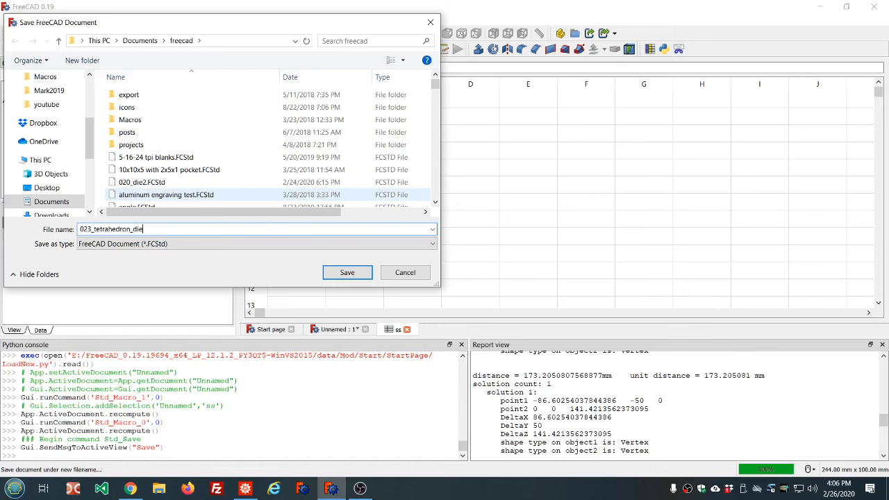
{"action": "key", "text": "Return"}
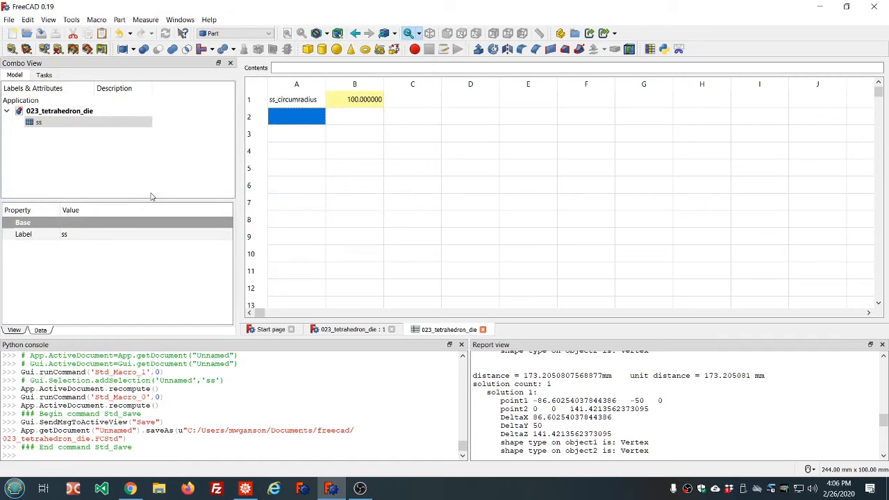
Switch to the 3D view and create a Point primitive at the origin
{"action": "left_click", "coordinate": [341, 329]}
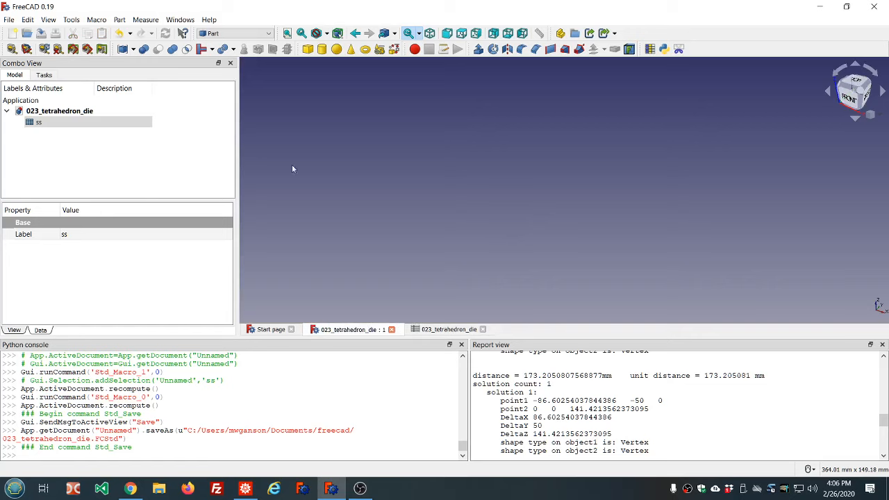
{"action": "left_click", "coordinate": [380, 52]}
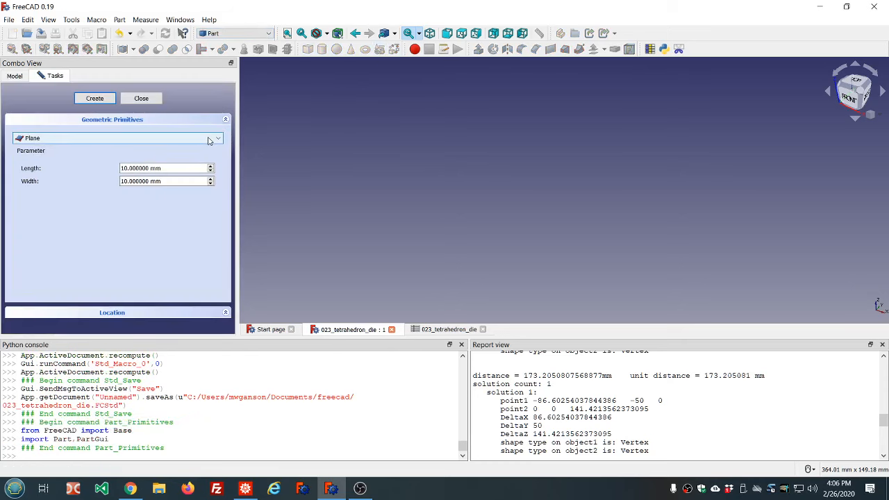
{"action": "left_click", "coordinate": [208, 141]}
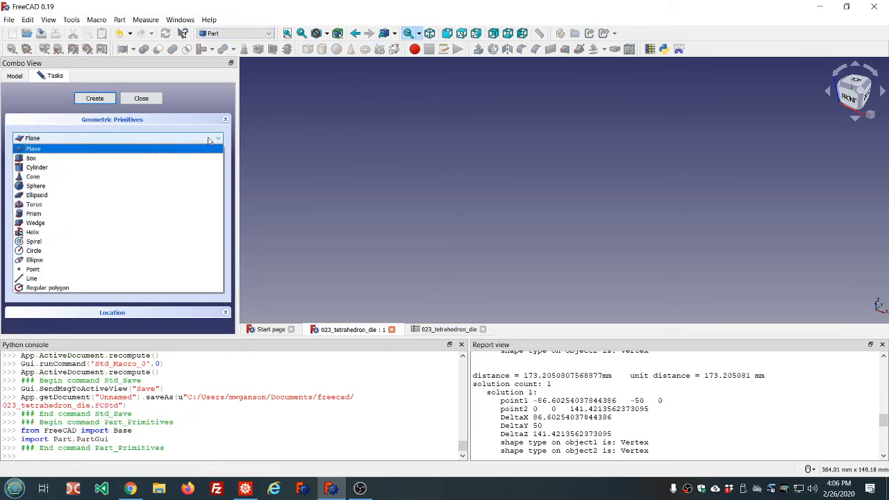
{"action": "left_click", "coordinate": [46, 270]}
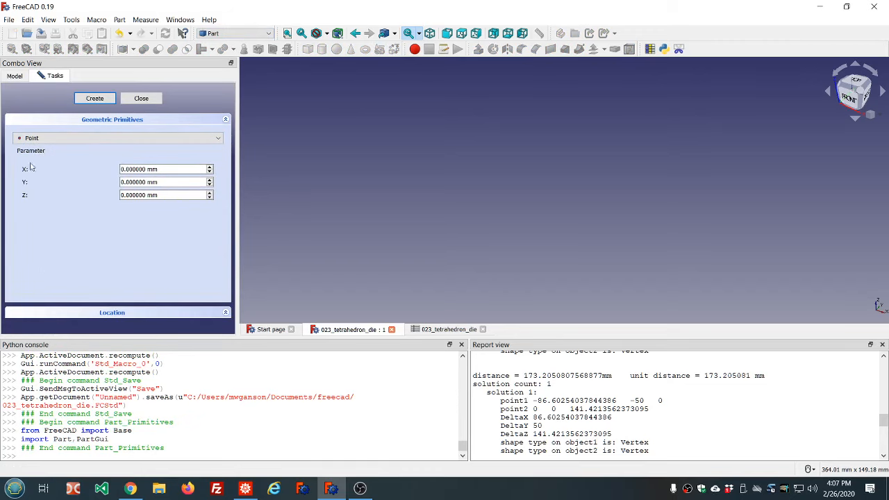
{"action": "left_click", "coordinate": [95, 98]}
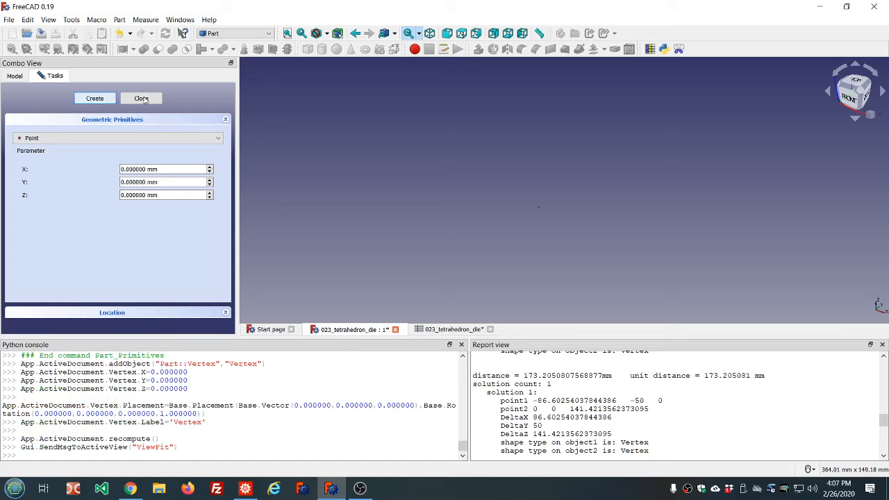
Create a Regular polygon primitive with 3 sides and close the primitives dialog
{"action": "left_click", "coordinate": [139, 138]}
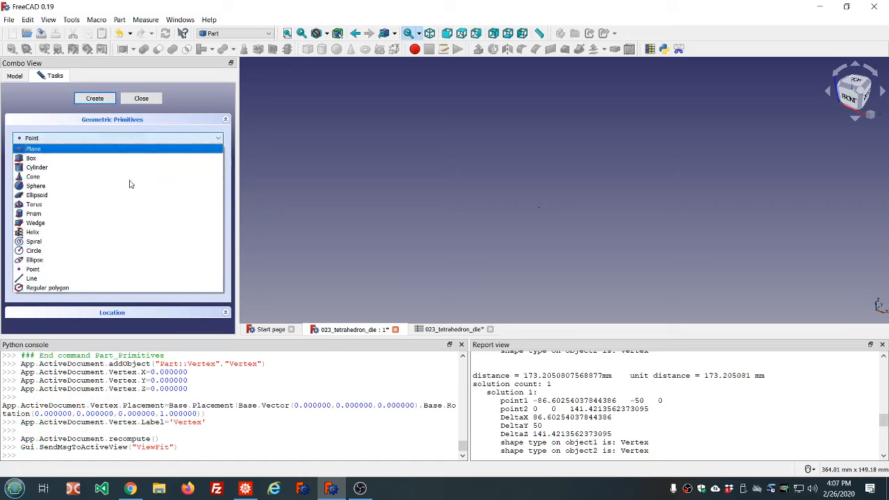
{"action": "left_click", "coordinate": [90, 288]}
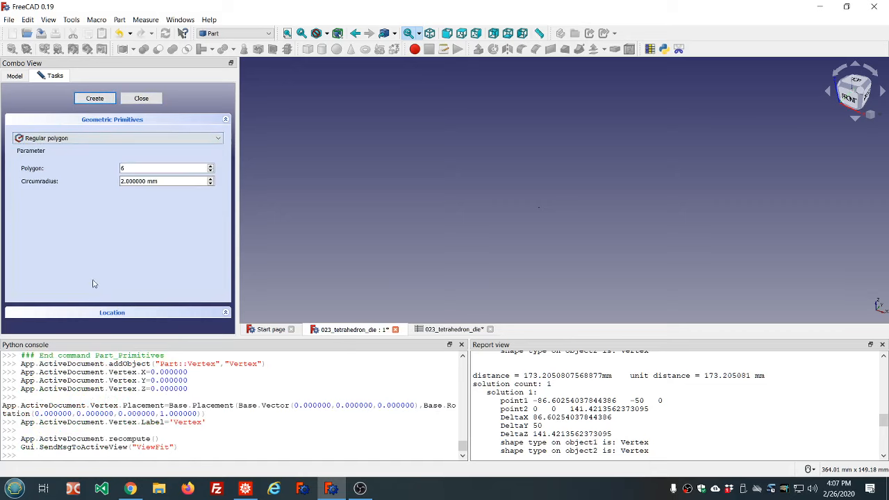
{"action": "left_click", "coordinate": [179, 168]}
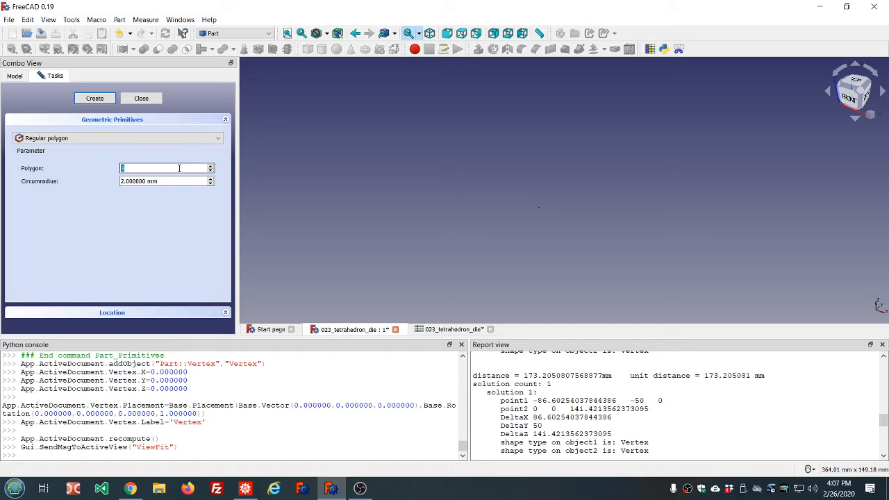
{"action": "type", "text": "3"}
{"action": "key", "text": "Tab"}
{"action": "left_click", "coordinate": [104, 99]}
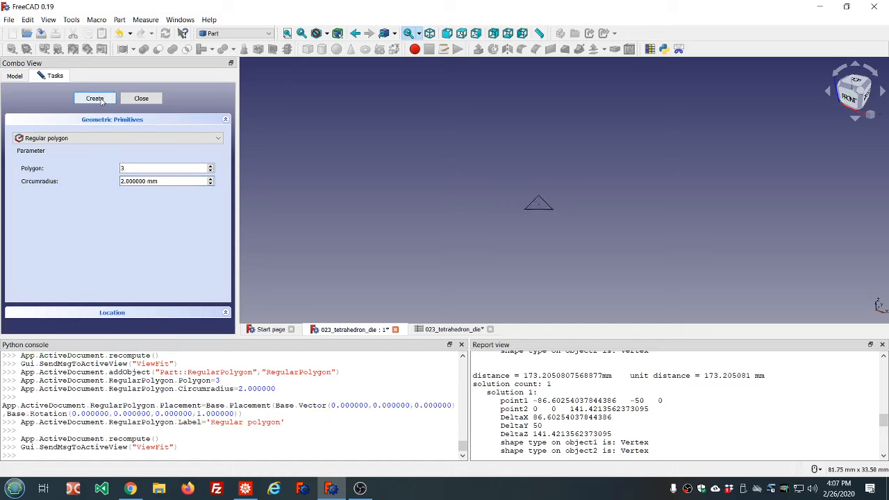
{"action": "left_click", "coordinate": [152, 101]}
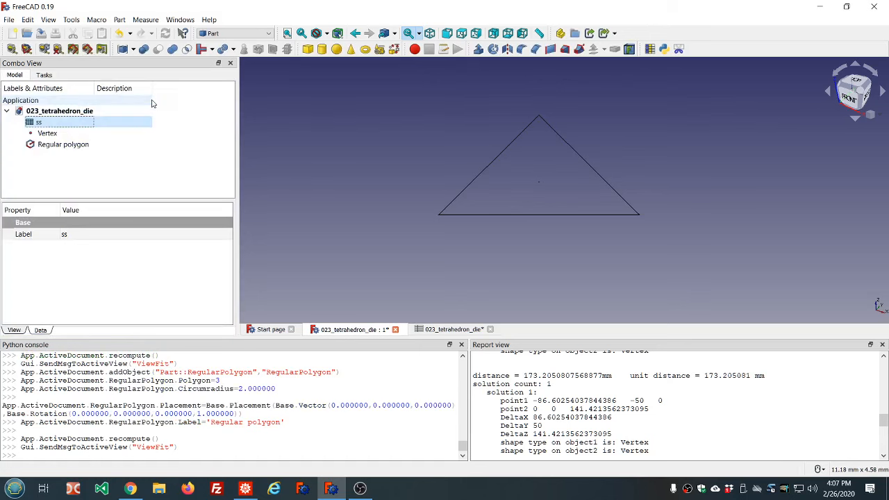
Bind the regular polygon's Circumradius to the expression ss.ss_circumradius
{"action": "left_click", "coordinate": [45, 147]}
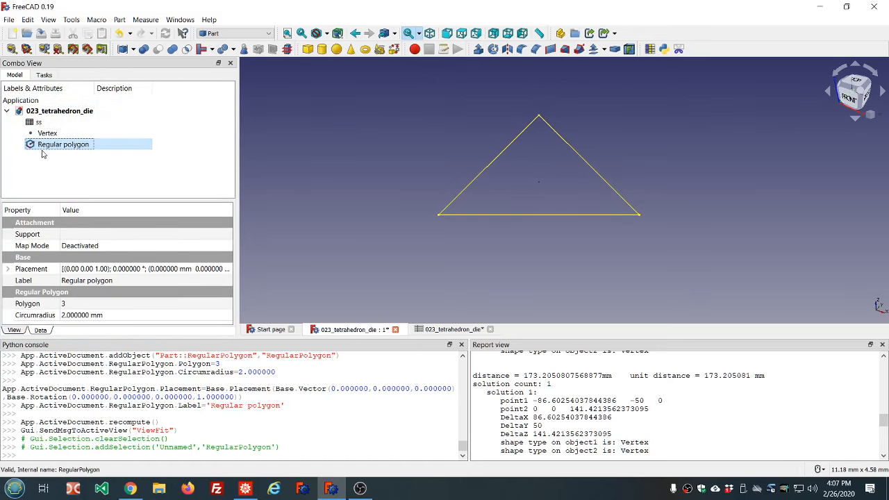
{"action": "left_click", "coordinate": [122, 316]}
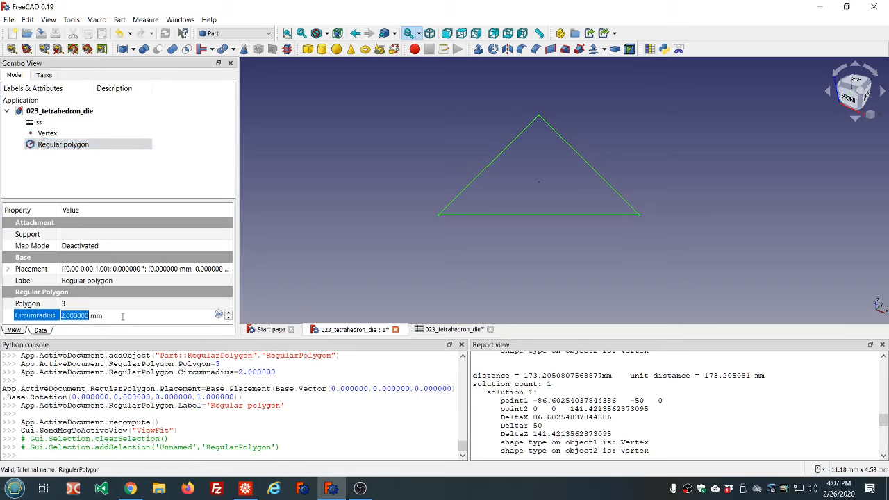
{"action": "key", "text": "equal"}
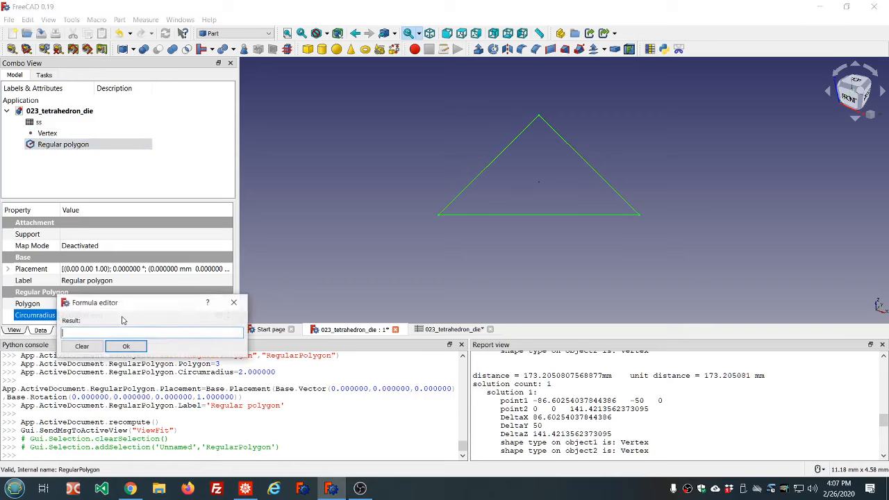
{"action": "type", "text": "ss.circumradiu"}
{"action": "type", "text": "ss"}
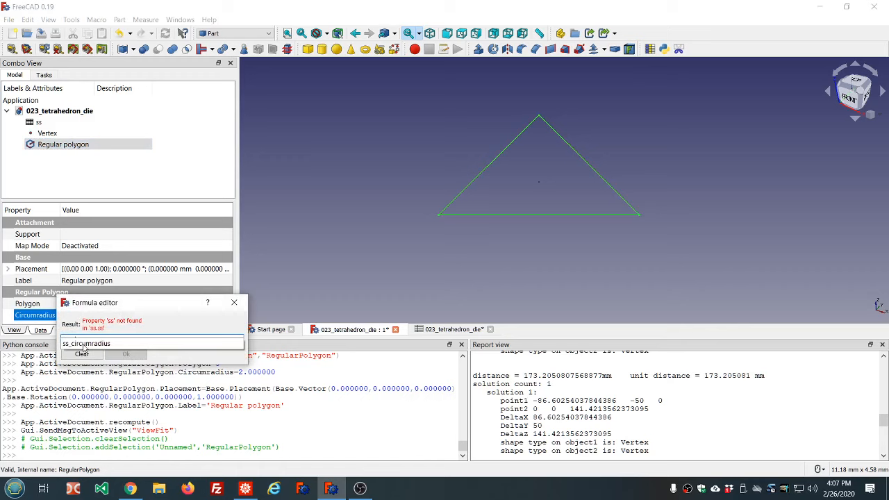
{"action": "left_click", "coordinate": [84, 345]}
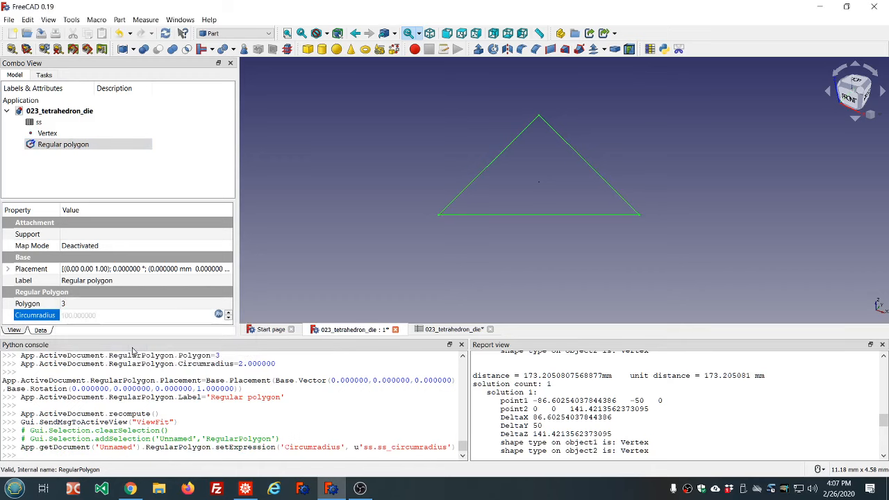
Set the Vertex's Z position to the expression sqrt(2) * ss.ss_circumradius
{"action": "left_click", "coordinate": [138, 159]}
{"action": "scroll", "coordinate": [431, 193], "scroll_direction": "down", "scroll_amount": 10}
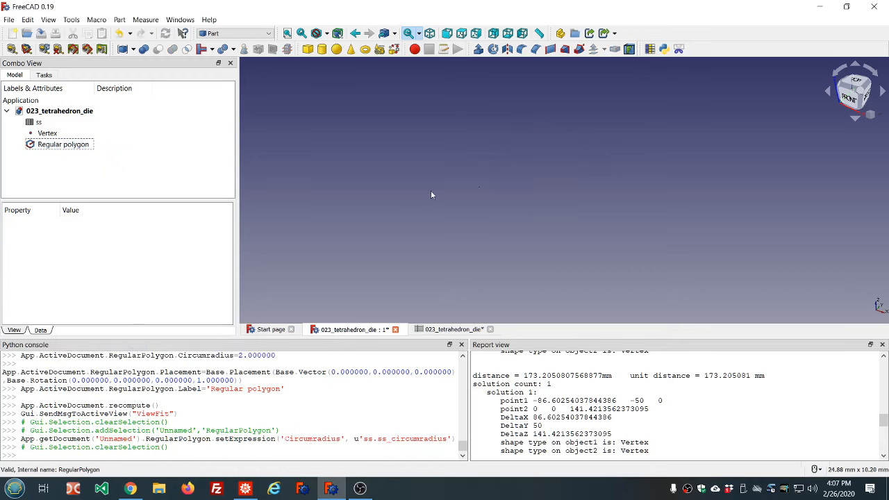
{"action": "scroll", "coordinate": [431, 194], "scroll_direction": "down", "scroll_amount": 4}
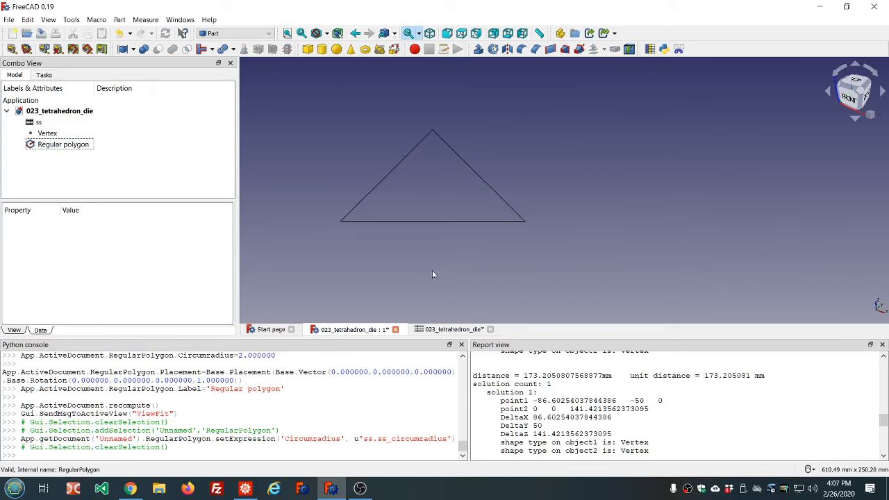
{"action": "middle_click_drag", "start_coordinate": [460, 263], "coordinate": [434, 278]}
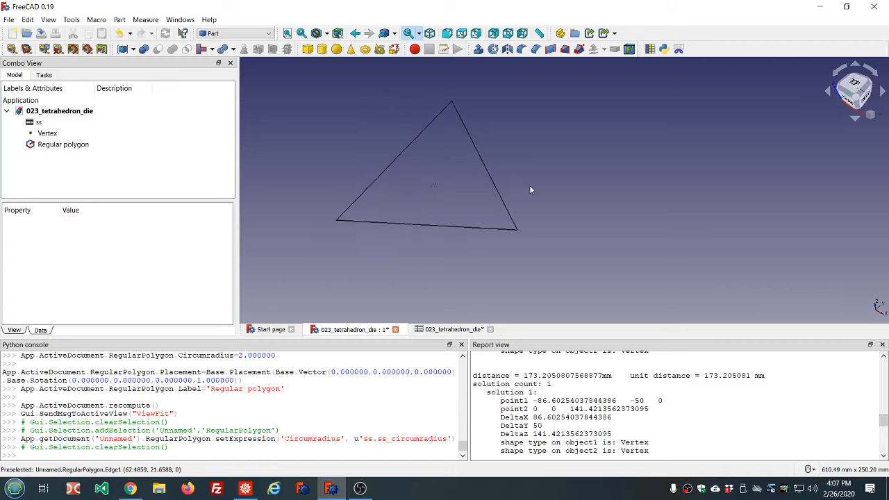
{"action": "scroll", "coordinate": [529, 189], "scroll_direction": "up", "scroll_amount": 2}
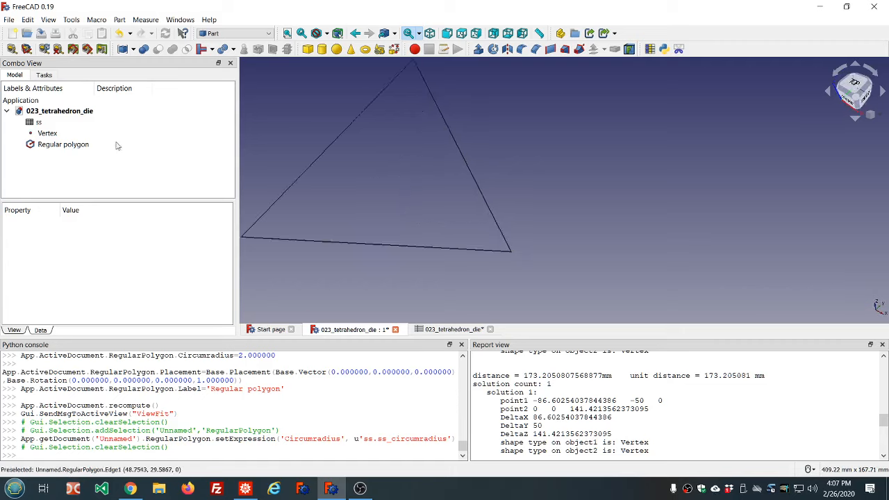
{"action": "left_click", "coordinate": [53, 134]}
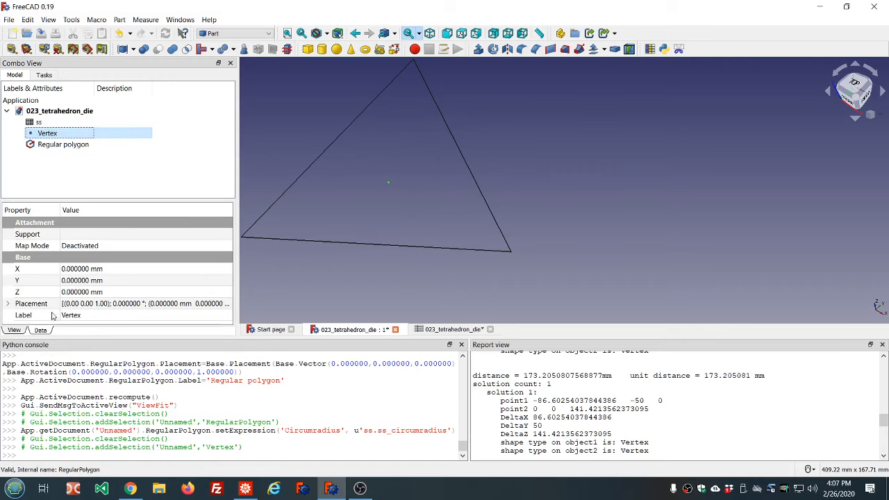
{"action": "left_click", "coordinate": [119, 294]}
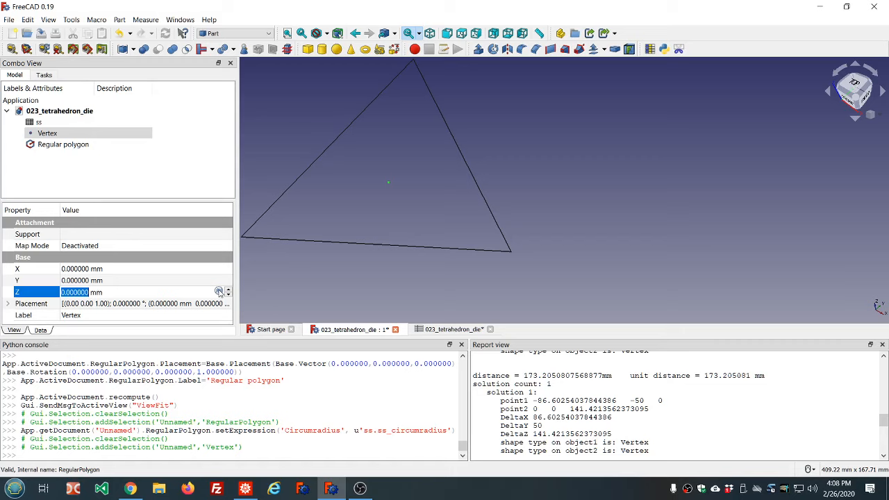
{"action": "left_click", "coordinate": [219, 292]}
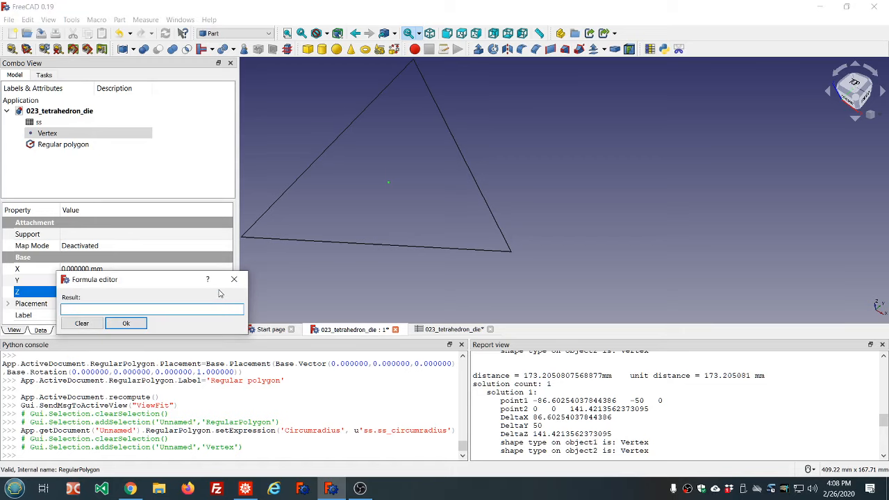
{"action": "type", "text": "sqrt(2"}
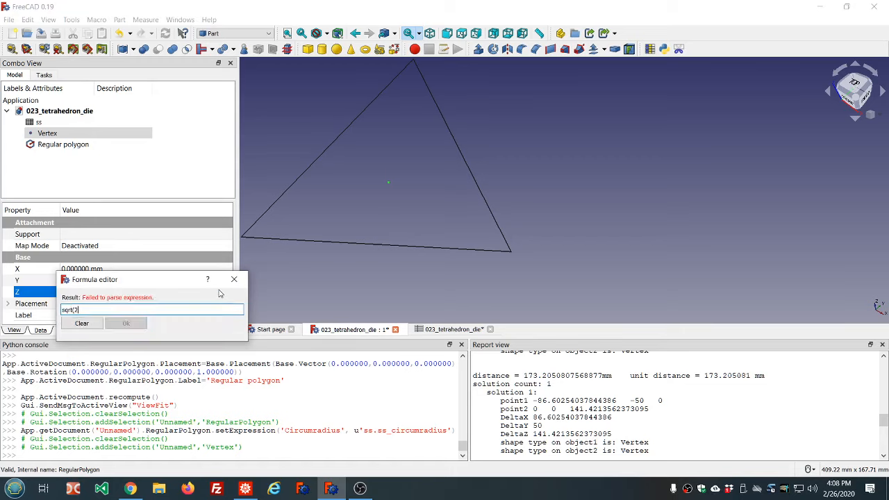
{"action": "type", "text": ") * Regu"}
{"action": "key", "text": "BackSpace"}
{"action": "key", "text": "BackSpace"}
{"action": "key", "text": "BackSpace"}
{"action": "key", "text": "BackSpace"}
{"action": "type", "text": "ss.ss"}
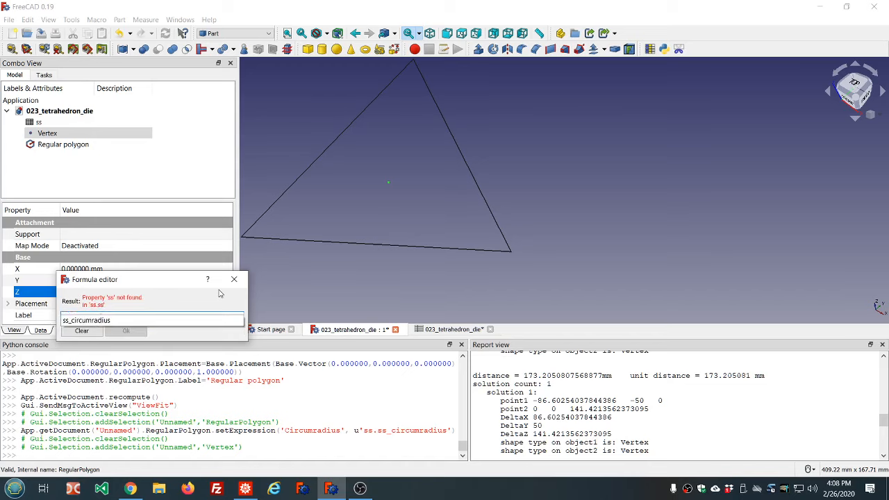
{"action": "key", "text": "Down"}
{"action": "key", "text": "Return"}
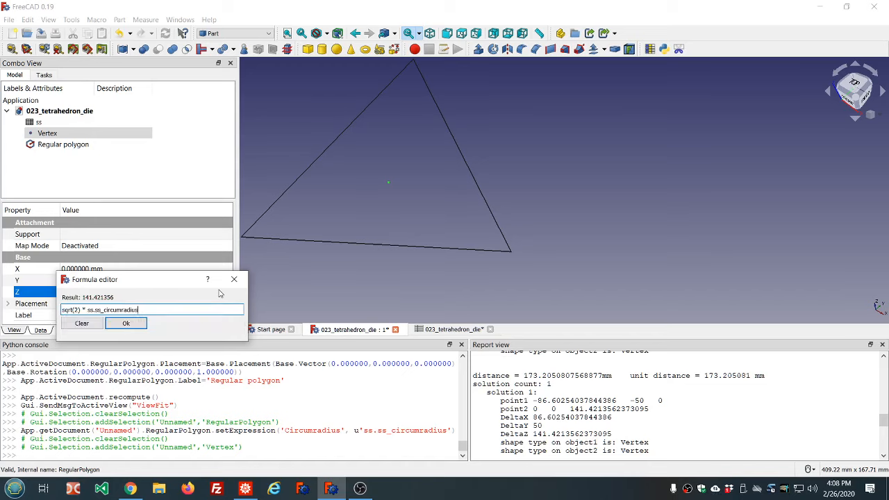
{"action": "key", "text": "Return"}
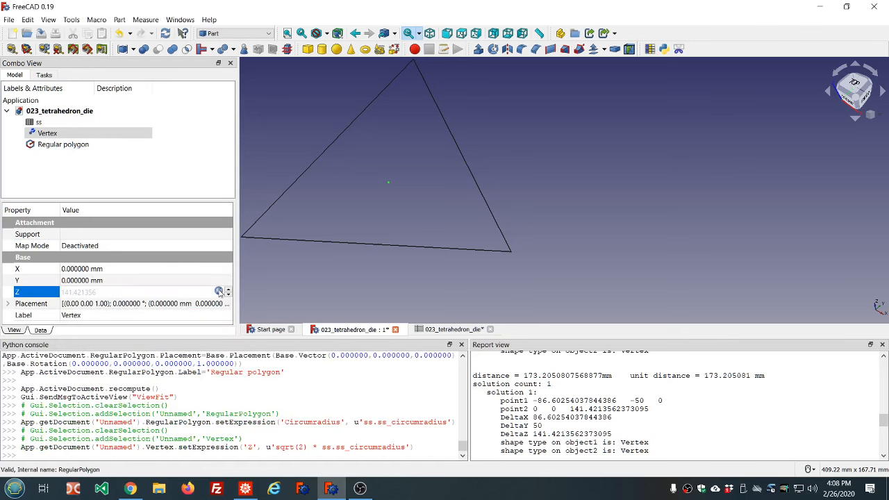
Review the Vertex's Z expression in the formula editor
{"action": "left_click", "coordinate": [50, 136]}
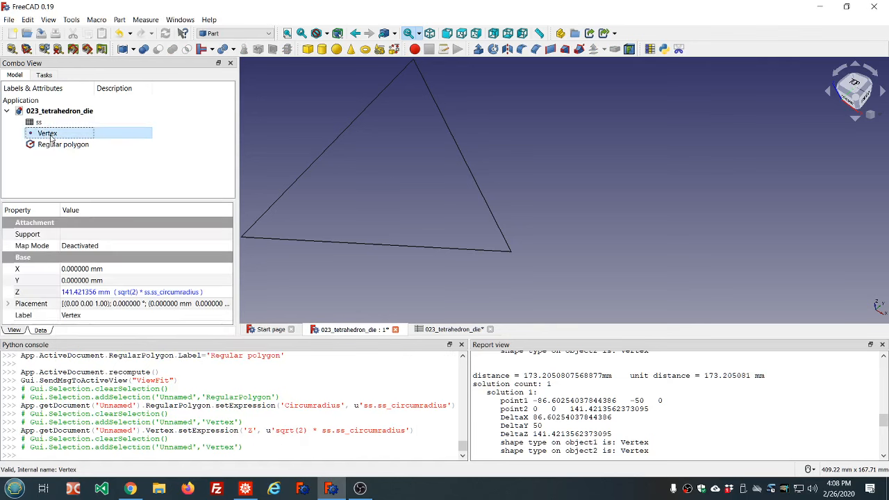
{"action": "left_click", "coordinate": [178, 297]}
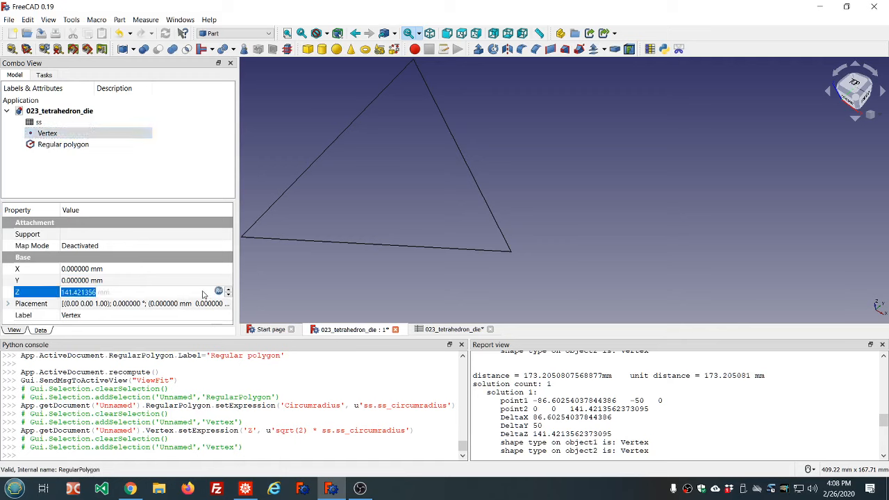
{"action": "left_click", "coordinate": [218, 291]}
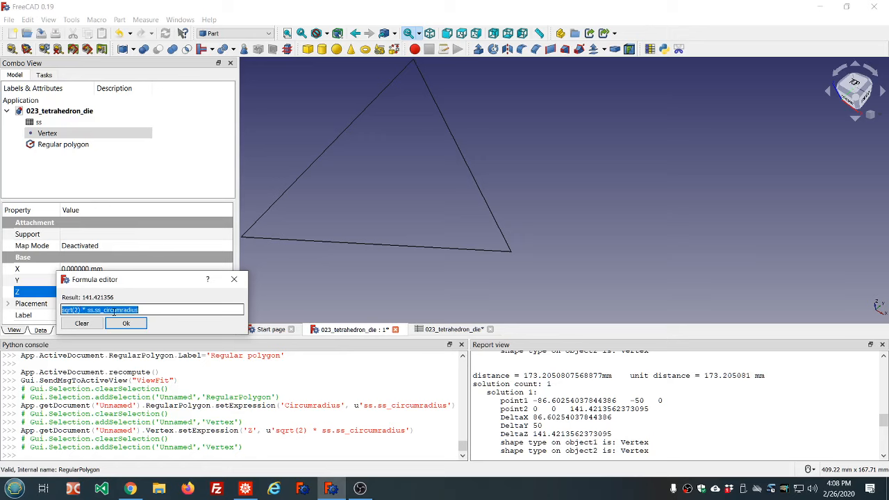
{"action": "left_click", "coordinate": [126, 323]}
Create a solid Loft from the Vertex to the Regular polygon
{"action": "left_click", "coordinate": [143, 176]}
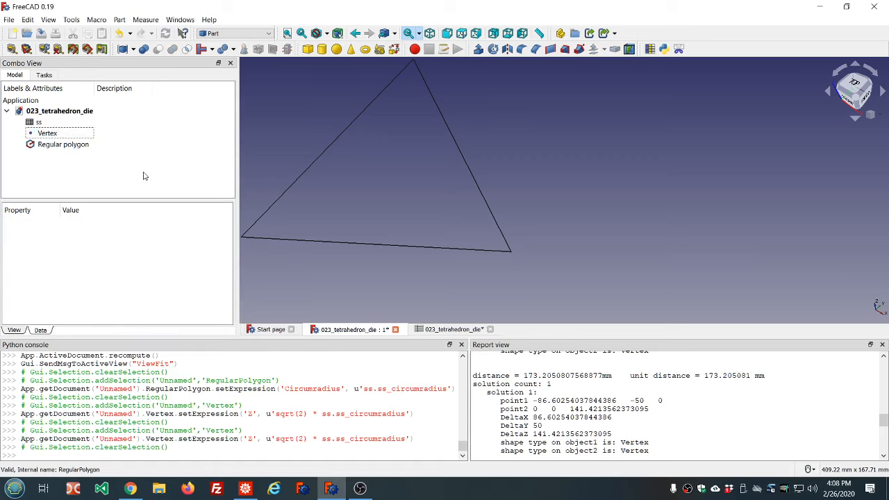
{"action": "scroll", "coordinate": [280, 192], "scroll_direction": "down", "scroll_amount": 3}
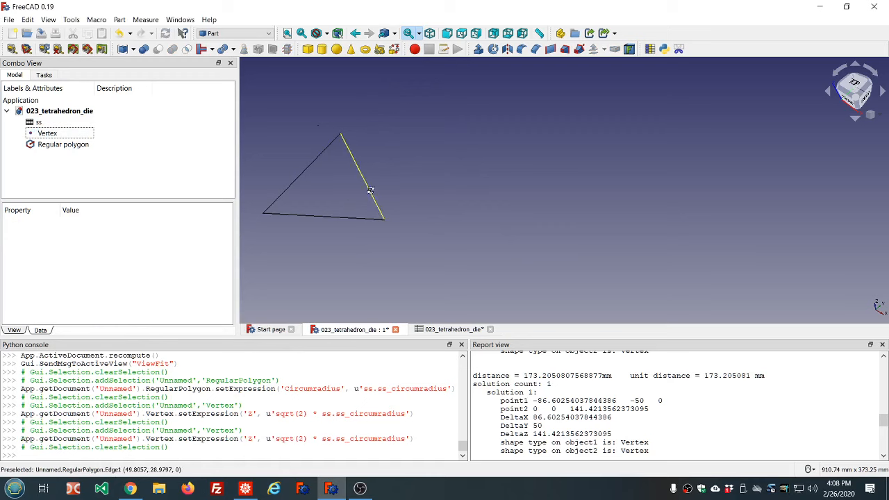
{"action": "key", "text": "0"}
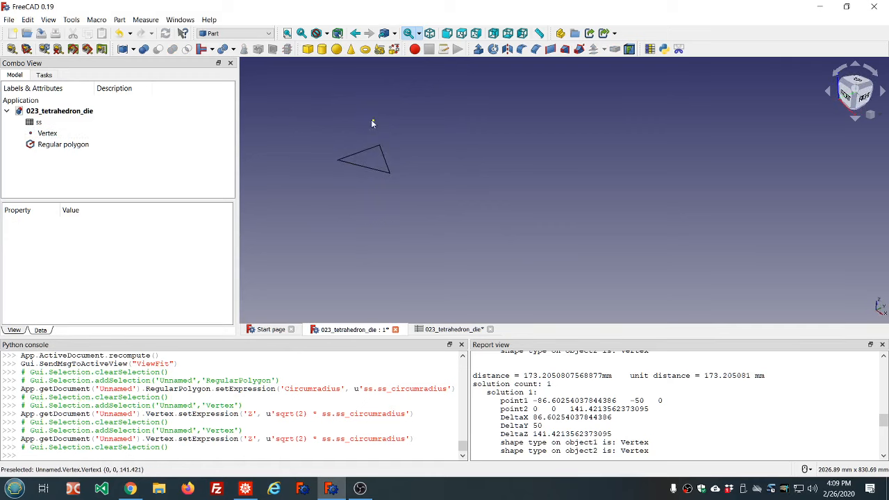
{"action": "left_click", "coordinate": [372, 120]}
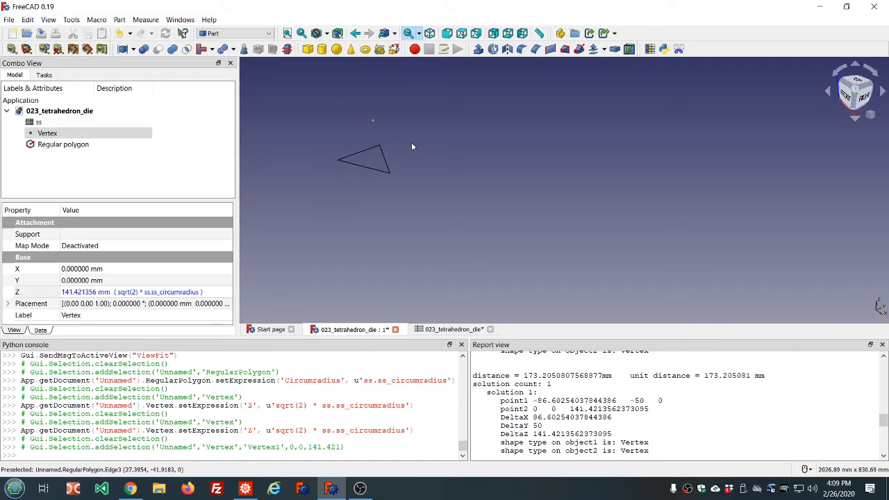
{"action": "middle_click_drag", "start_coordinate": [412, 142], "coordinate": [397, 179]}
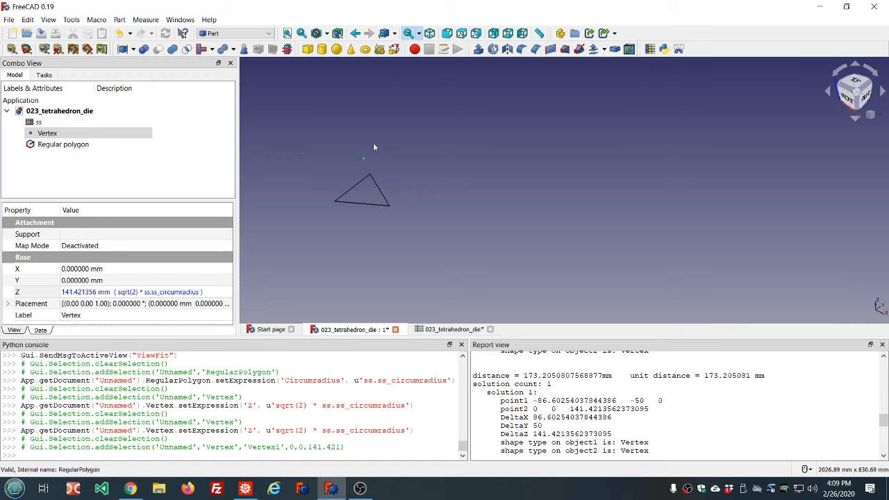
{"action": "left_click", "coordinate": [563, 51]}
{"action": "left_click", "coordinate": [31, 156]}
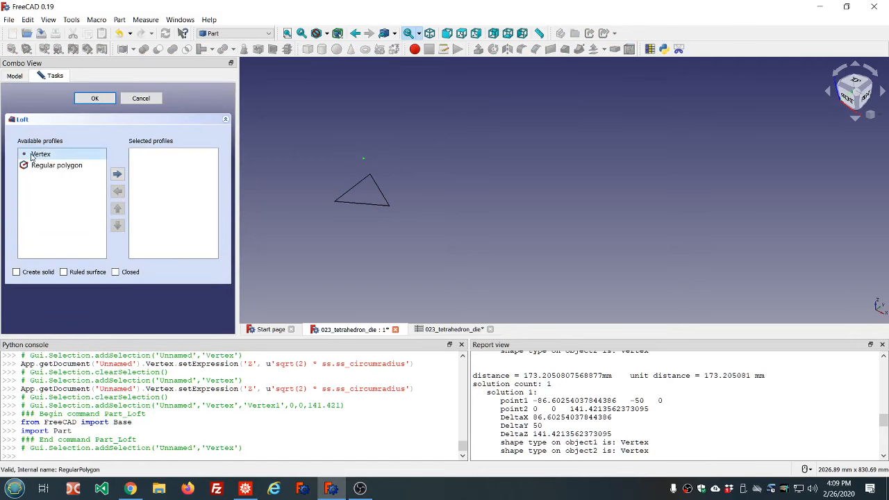
{"action": "double_click", "coordinate": [31, 155]}
{"action": "double_click", "coordinate": [32, 154]}
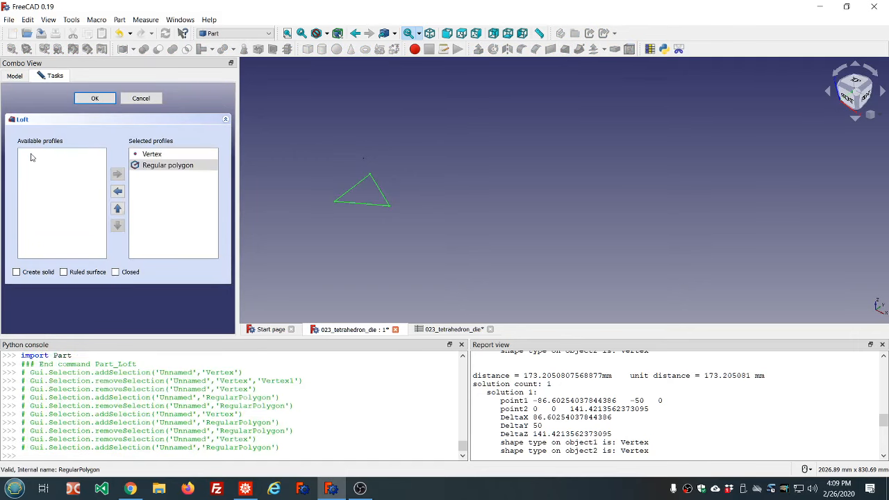
{"action": "left_click", "coordinate": [16, 272]}
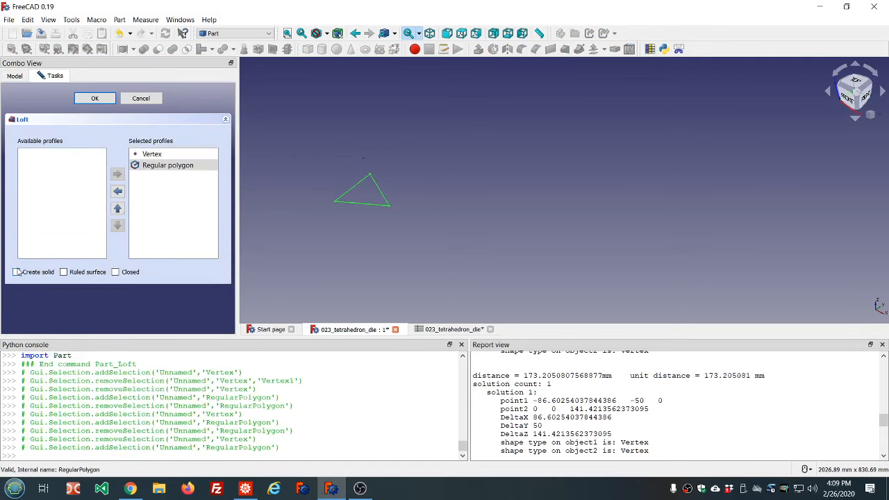
{"action": "left_click", "coordinate": [95, 99]}
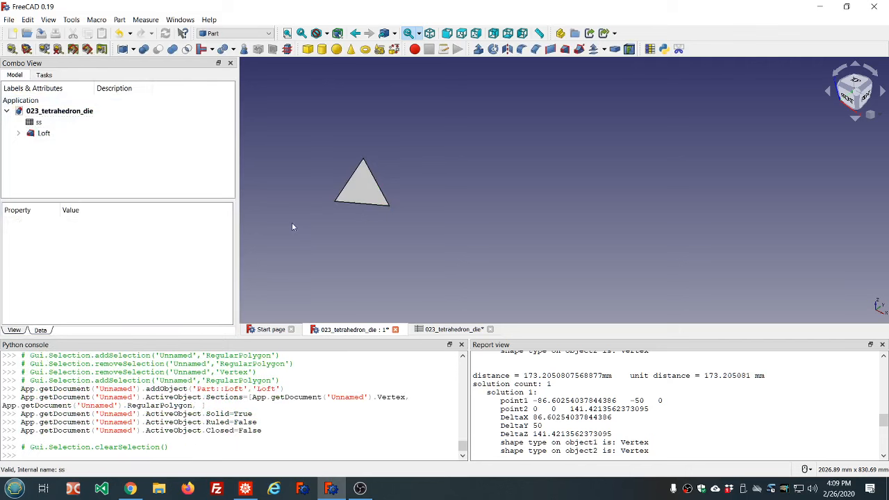
Switch to the Sketcher workbench
{"action": "key", "text": "1"}
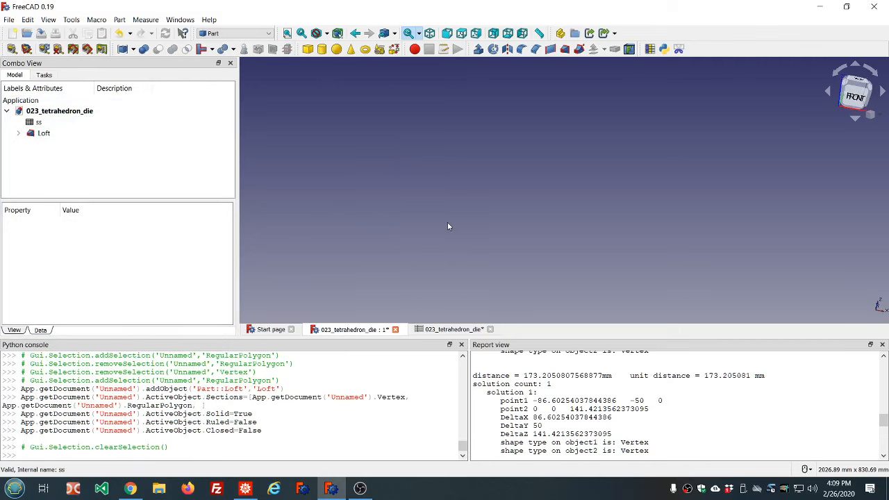
{"action": "left_click", "coordinate": [287, 32]}
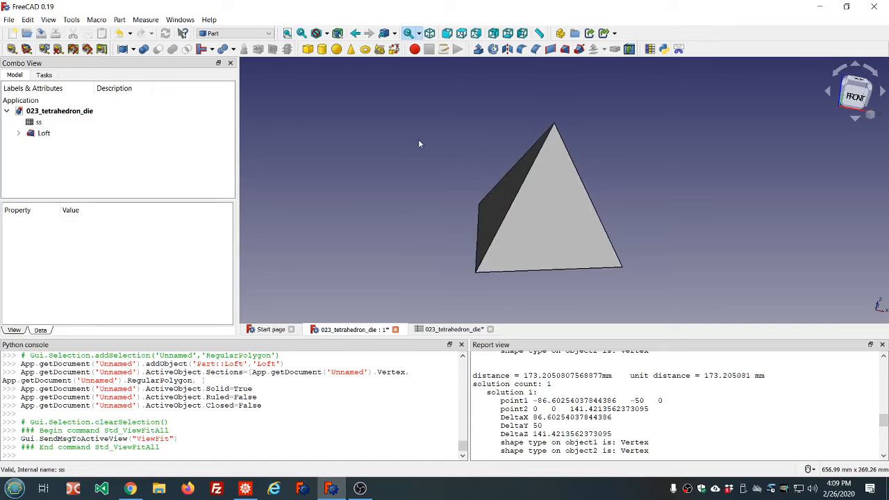
{"action": "middle_click_drag", "start_coordinate": [554, 177], "coordinate": [587, 201]}
{"action": "scroll", "coordinate": [616, 200], "scroll_direction": "down", "scroll_amount": 5}
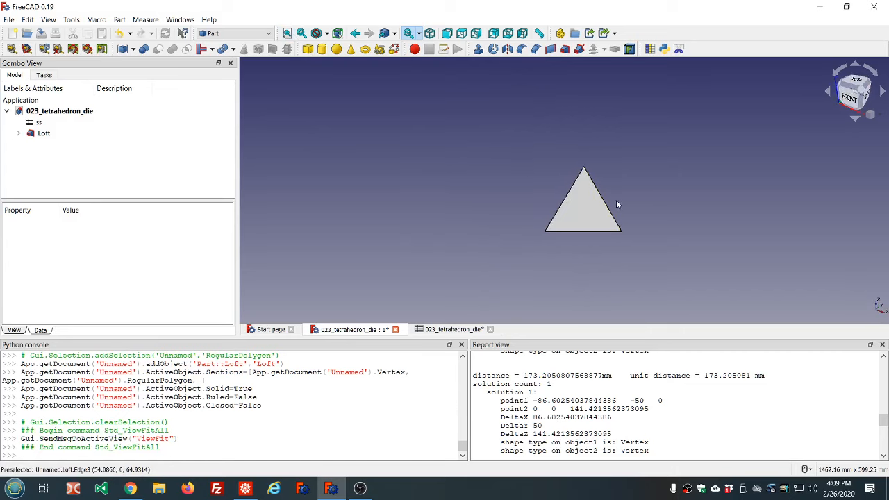
{"action": "scroll", "coordinate": [665, 217], "scroll_direction": "up", "scroll_amount": 5}
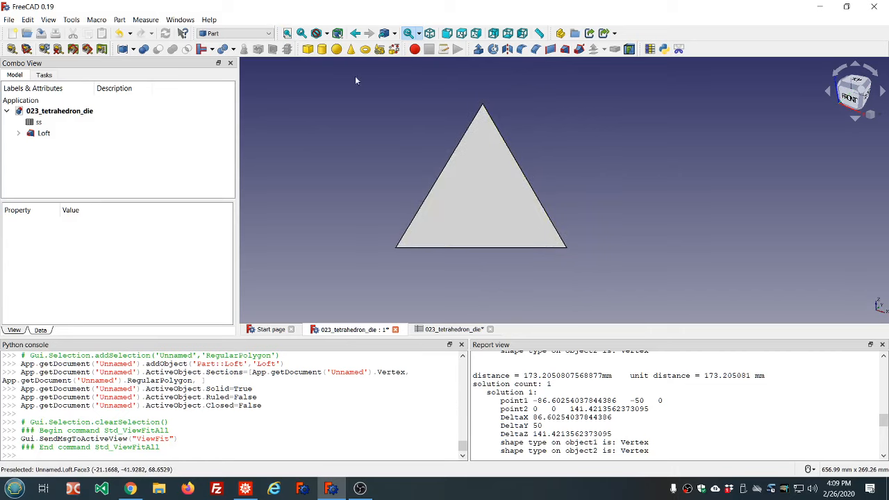
{"action": "left_click", "coordinate": [269, 35]}
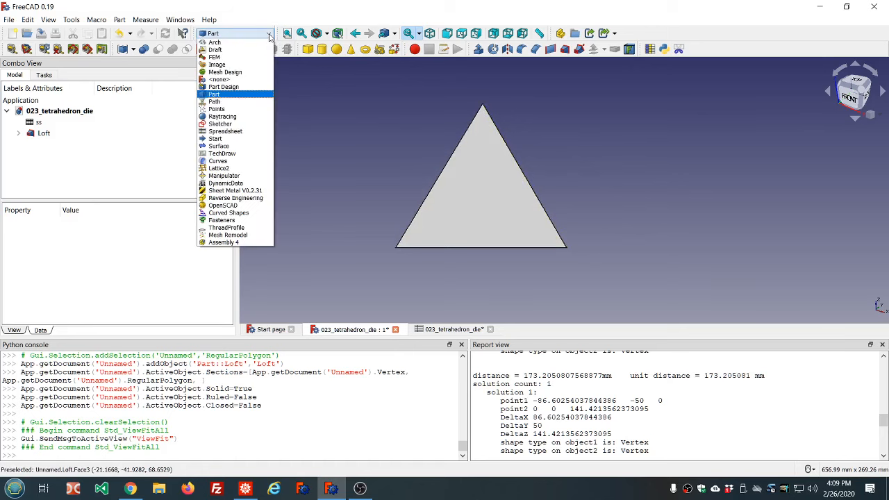
{"action": "left_click", "coordinate": [221, 123]}
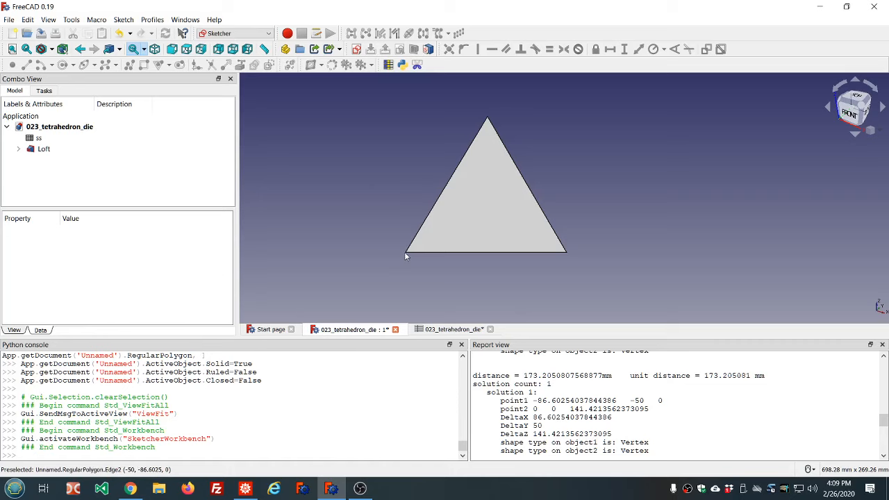
Hide the loft's Regular polygon and Vertex source objects
{"action": "scroll", "coordinate": [407, 255], "scroll_direction": "up", "scroll_amount": 5}
{"action": "scroll", "coordinate": [407, 252], "scroll_direction": "down", "scroll_amount": 5}
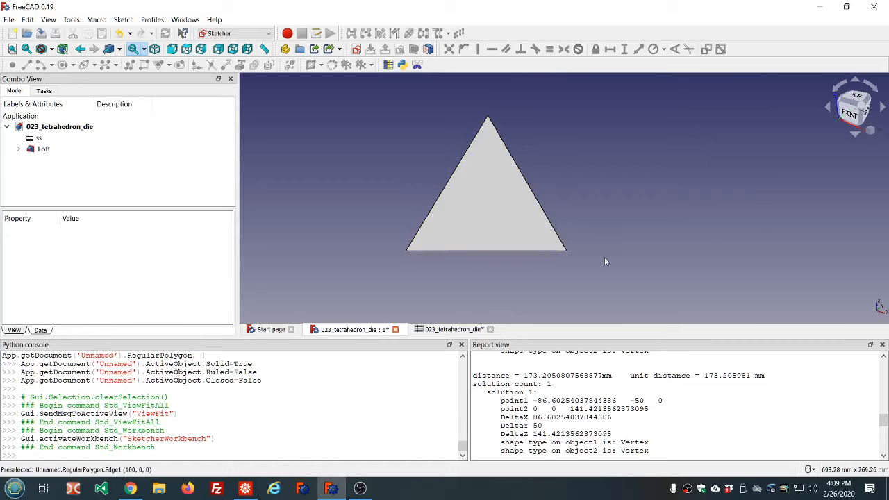
{"action": "middle_click_drag", "start_coordinate": [604, 256], "coordinate": [588, 248]}
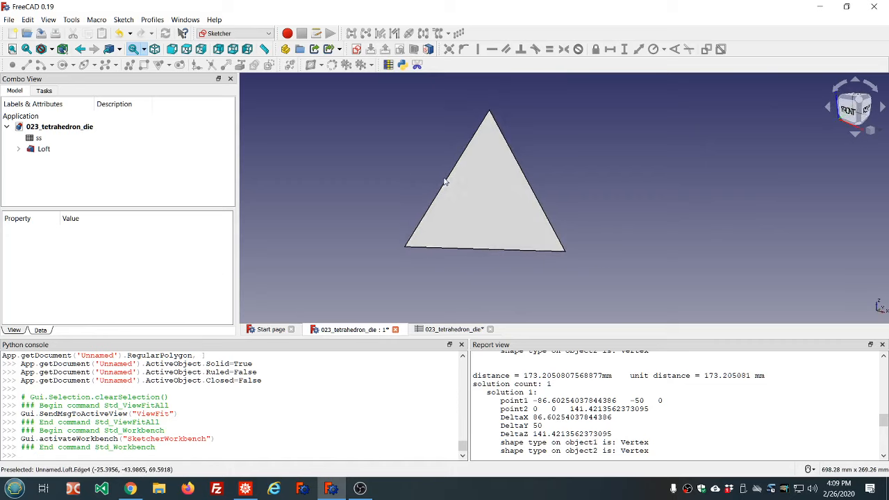
{"action": "left_click", "coordinate": [13, 49]}
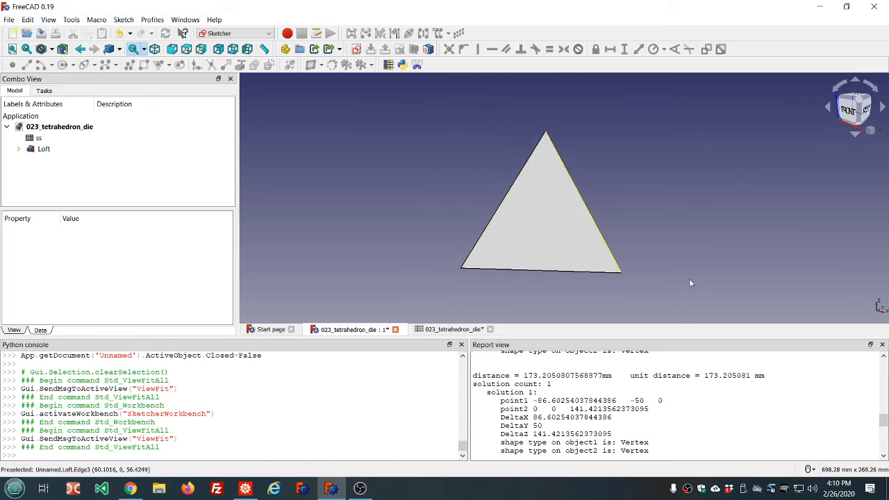
{"action": "scroll", "coordinate": [623, 274], "scroll_direction": "up", "scroll_amount": 20}
{"action": "left_click", "coordinate": [621, 272]}
{"action": "middle_click_drag", "start_coordinate": [622, 273], "coordinate": [571, 252]}
{"action": "scroll", "coordinate": [571, 251], "scroll_direction": "down", "scroll_amount": 10}
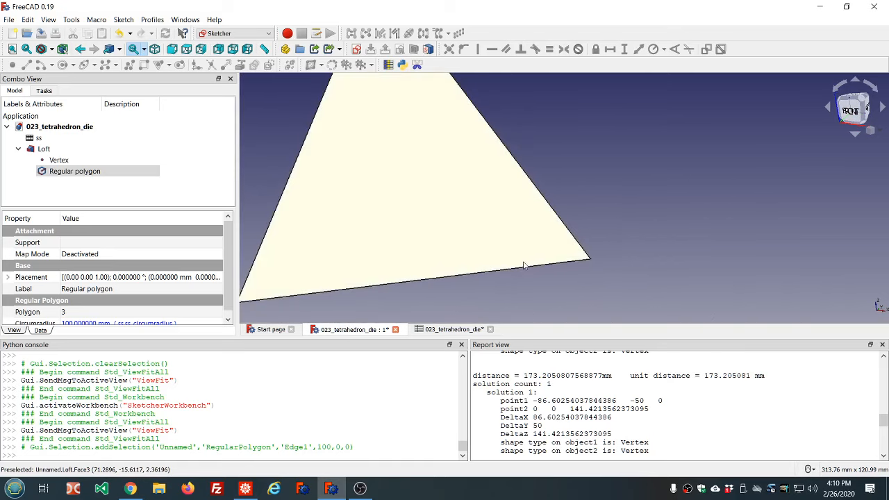
{"action": "scroll", "coordinate": [426, 282], "scroll_direction": "up", "scroll_amount": 3}
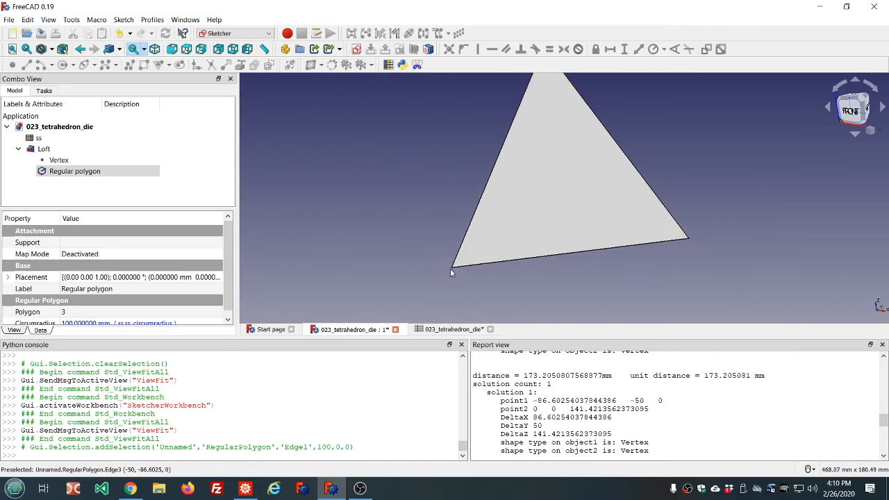
{"action": "scroll", "coordinate": [450, 271], "scroll_direction": "up", "scroll_amount": 3}
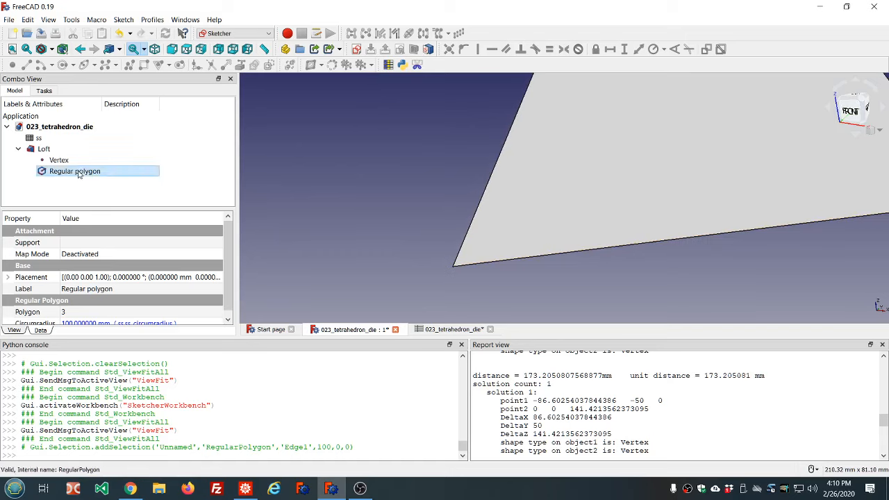
{"action": "key", "text": "space"}
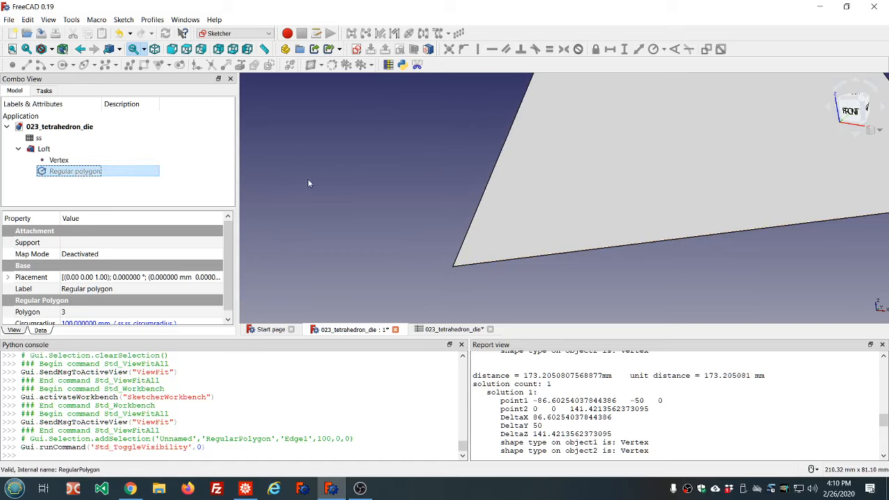
{"action": "left_click", "coordinate": [57, 161]}
{"action": "key", "text": "space"}
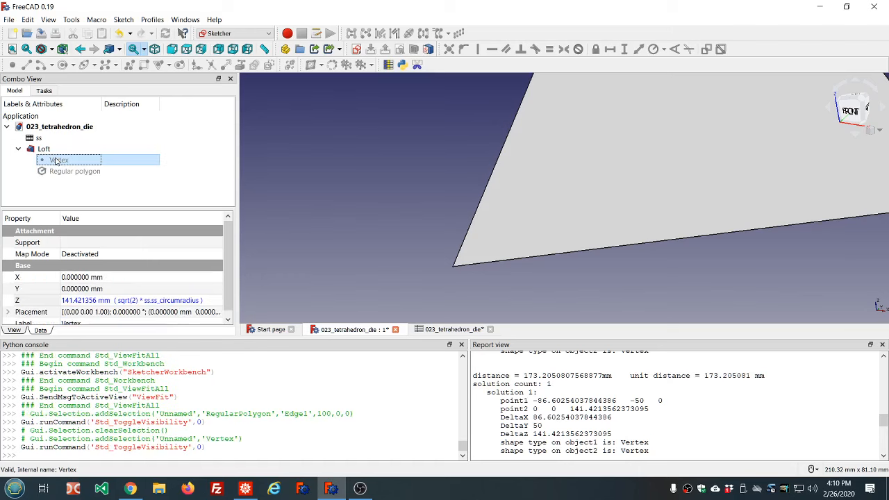
Create a new sketch attached to three corner vertices of the loft with the ThreePointsPlane method
{"action": "scroll", "coordinate": [374, 157], "scroll_direction": "down", "scroll_amount": 5}
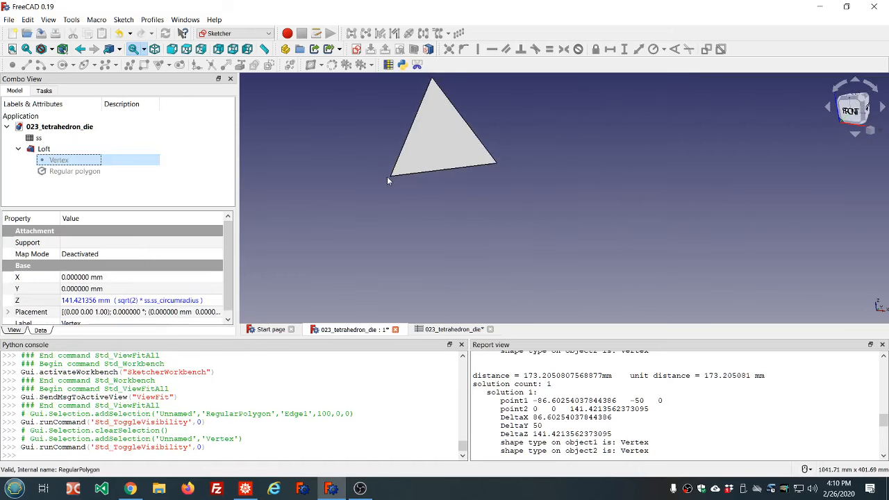
{"action": "left_click", "coordinate": [390, 178]}
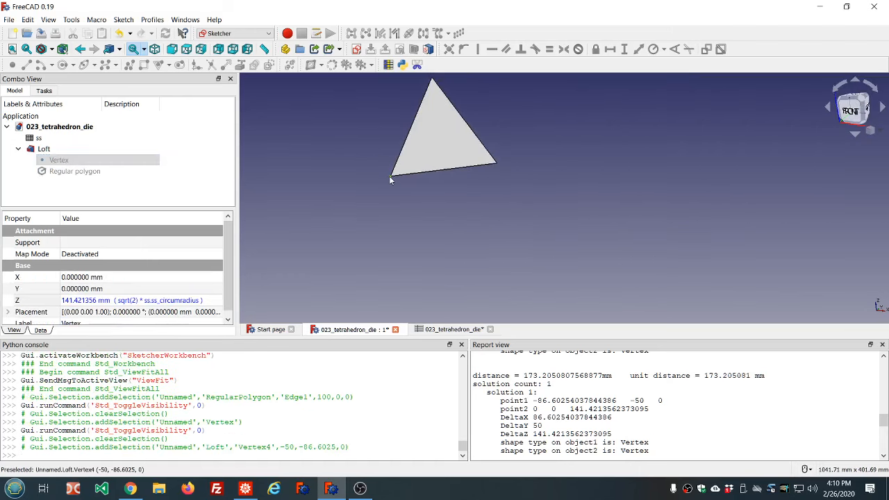
{"action": "left_click", "coordinate": [497, 164], "text": "ctrl"}
{"action": "left_click", "coordinate": [432, 79], "text": "ctrl"}
{"action": "scroll", "coordinate": [553, 128], "scroll_direction": "down", "scroll_amount": 6}
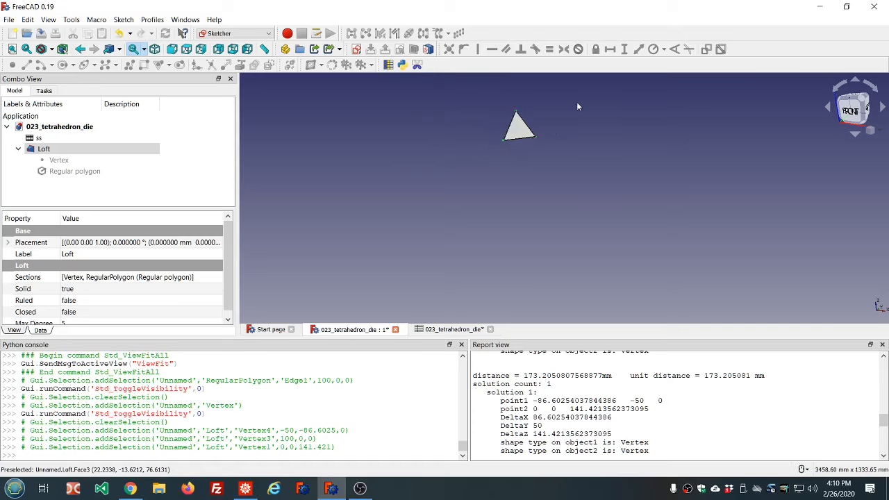
{"action": "scroll", "coordinate": [576, 105], "scroll_direction": "up", "scroll_amount": 4}
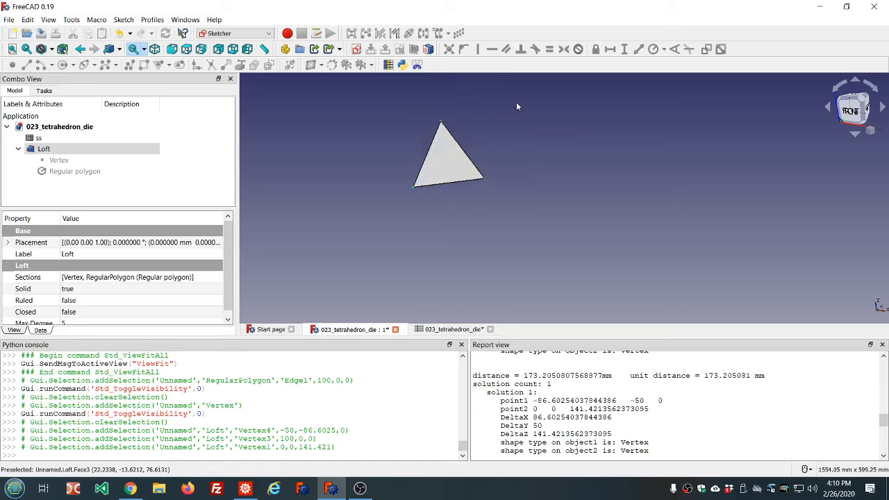
{"action": "left_click", "coordinate": [356, 51]}
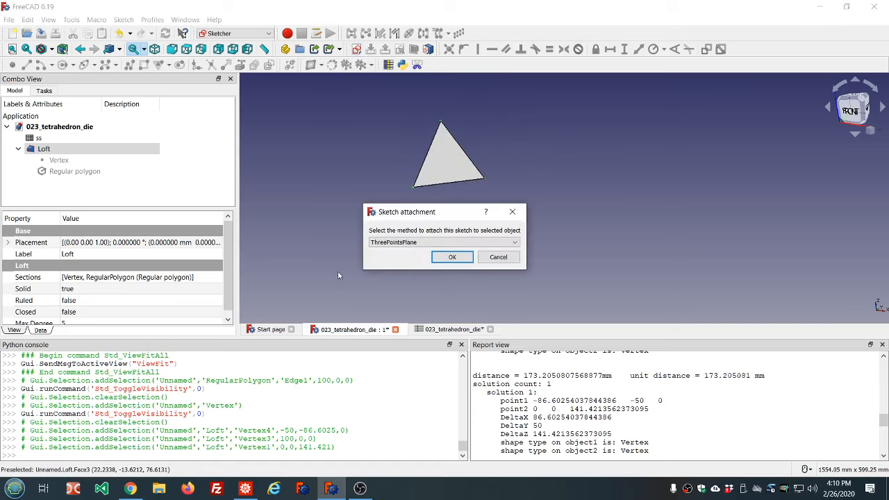
{"action": "left_click", "coordinate": [452, 257]}
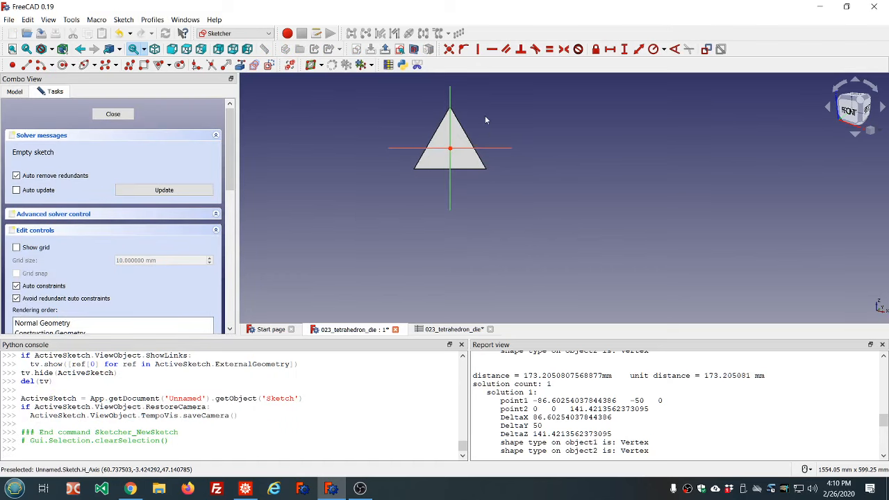
Import the triangle's three corner vertices into the sketch as external geometry
{"action": "scroll", "coordinate": [485, 120], "scroll_direction": "up", "scroll_amount": 2}
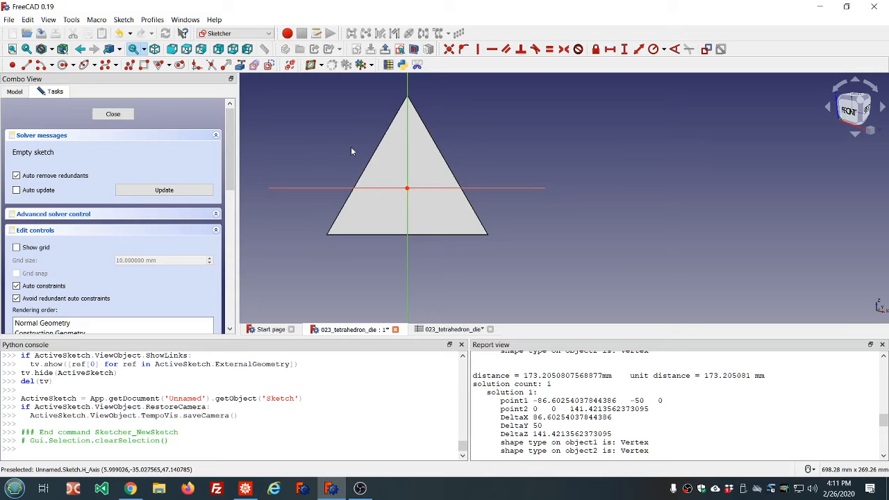
{"action": "scroll", "coordinate": [350, 151], "scroll_direction": "down", "scroll_amount": 3}
{"action": "scroll", "coordinate": [355, 126], "scroll_direction": "up", "scroll_amount": 3}
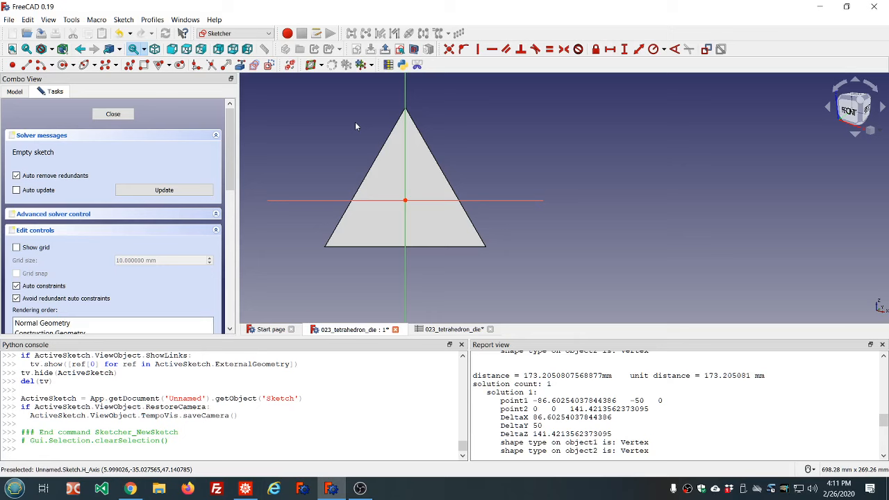
{"action": "left_click", "coordinate": [239, 64]}
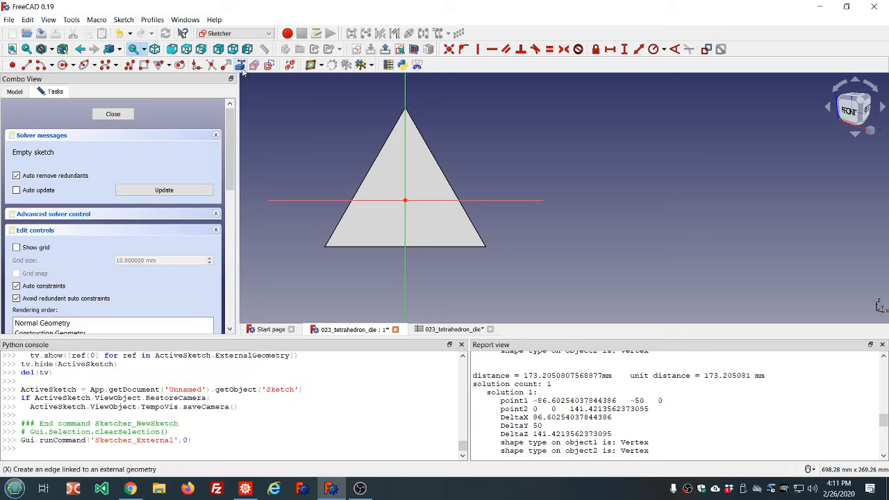
{"action": "left_click", "coordinate": [324, 247]}
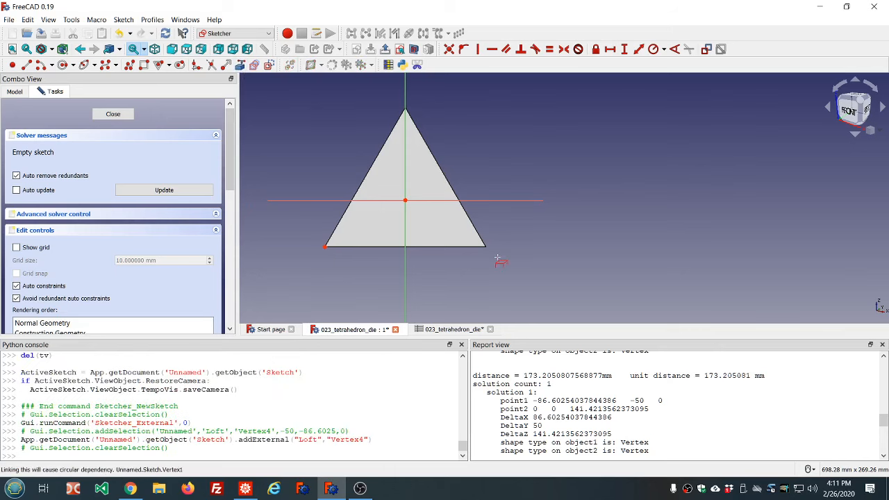
{"action": "left_click", "coordinate": [486, 246]}
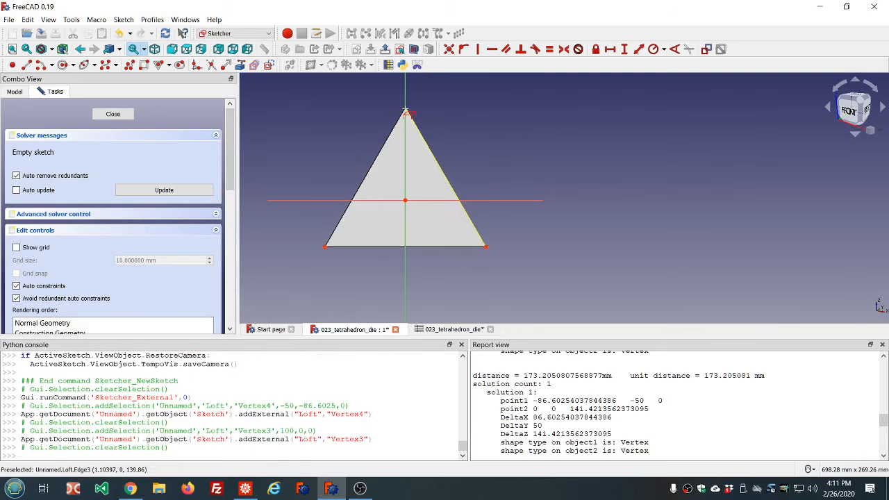
{"action": "left_click", "coordinate": [405, 110]}
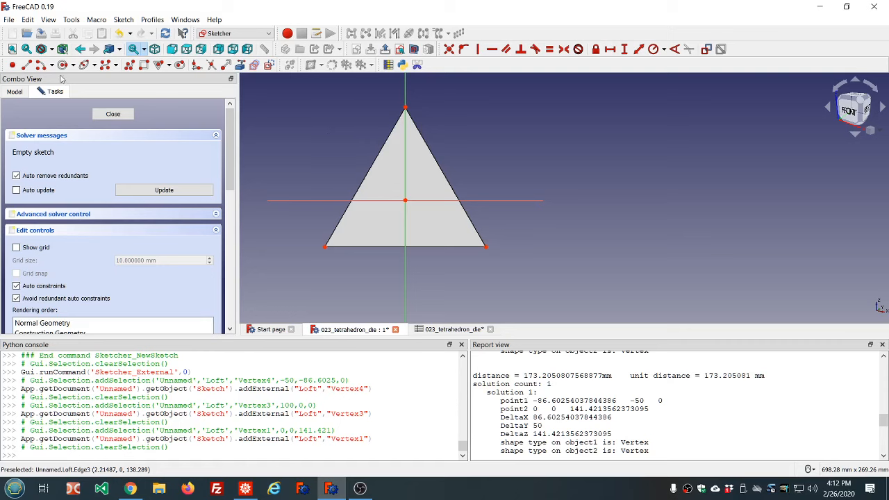
Place a sketch point inside the triangle and constrain it coincident with the sketch origin
{"action": "left_click", "coordinate": [12, 66]}
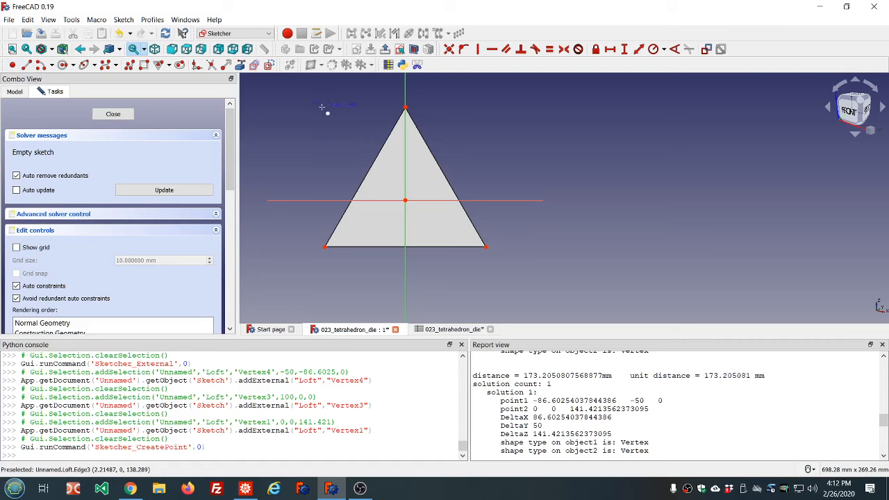
{"action": "left_click", "coordinate": [417, 184]}
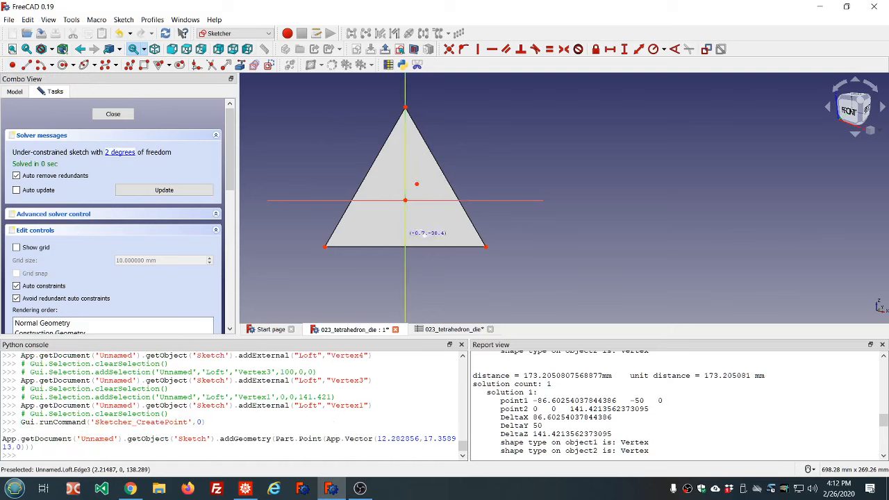
{"action": "left_click", "coordinate": [404, 200]}
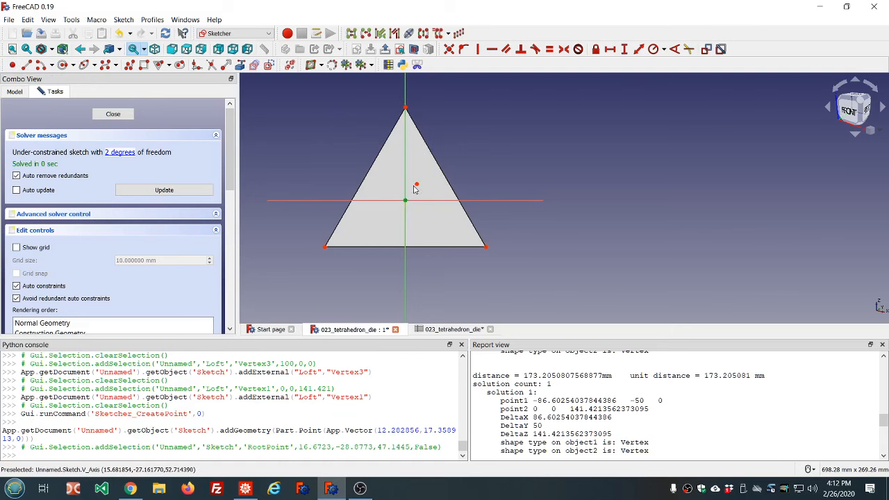
{"action": "left_click", "coordinate": [417, 185]}
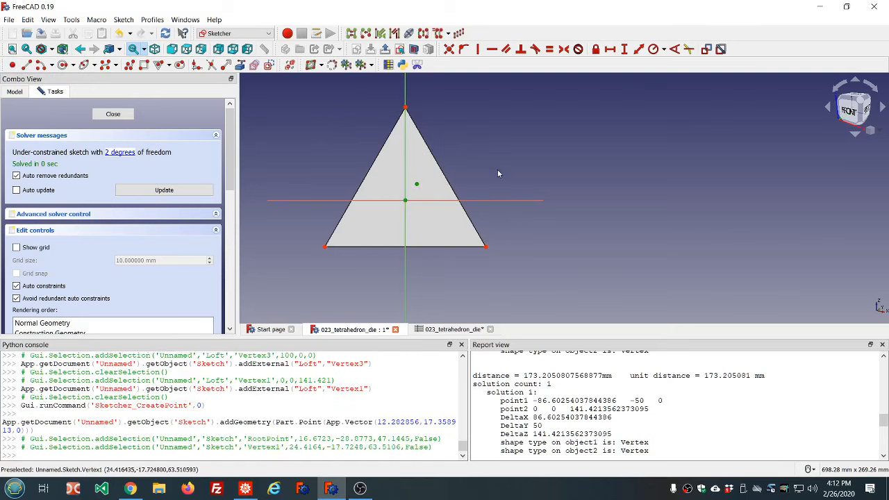
{"action": "left_click", "coordinate": [449, 50]}
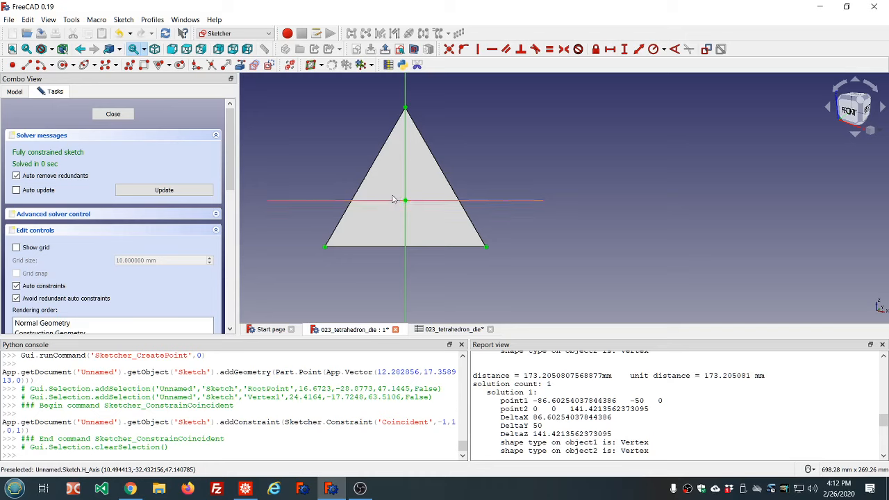
Draw a circle centred on the origin, constrain it through the triangle's top vertex, and close the sketch
{"action": "left_click", "coordinate": [62, 66]}
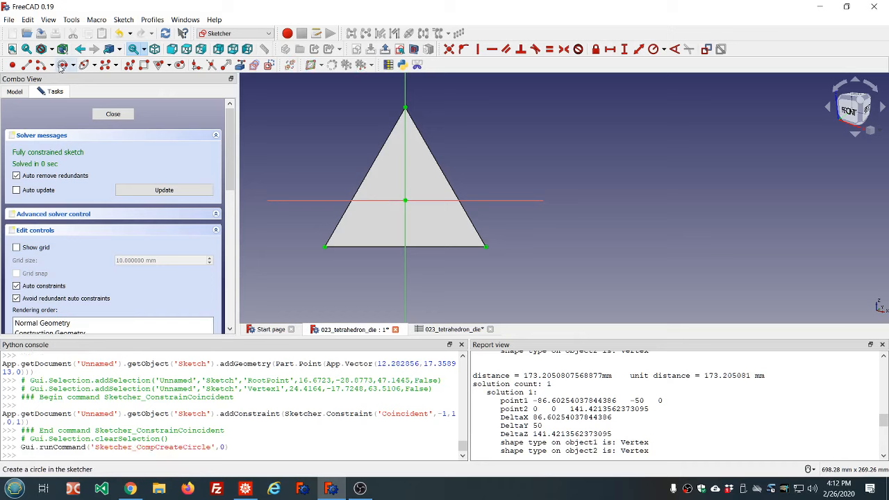
{"action": "left_click", "coordinate": [409, 205]}
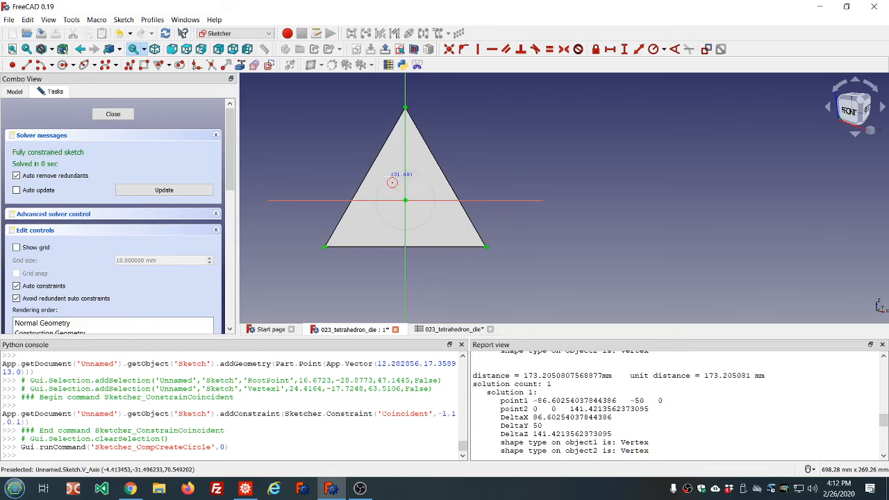
{"action": "left_click", "coordinate": [387, 179]}
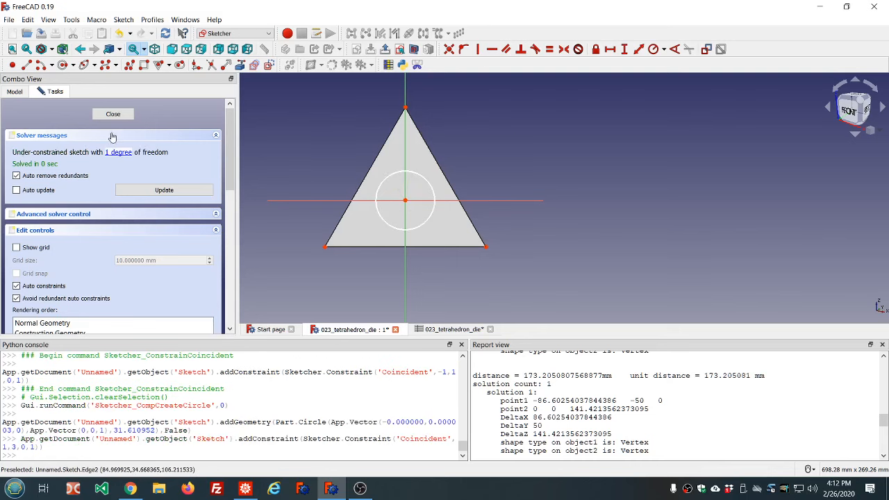
{"action": "left_click", "coordinate": [403, 175]}
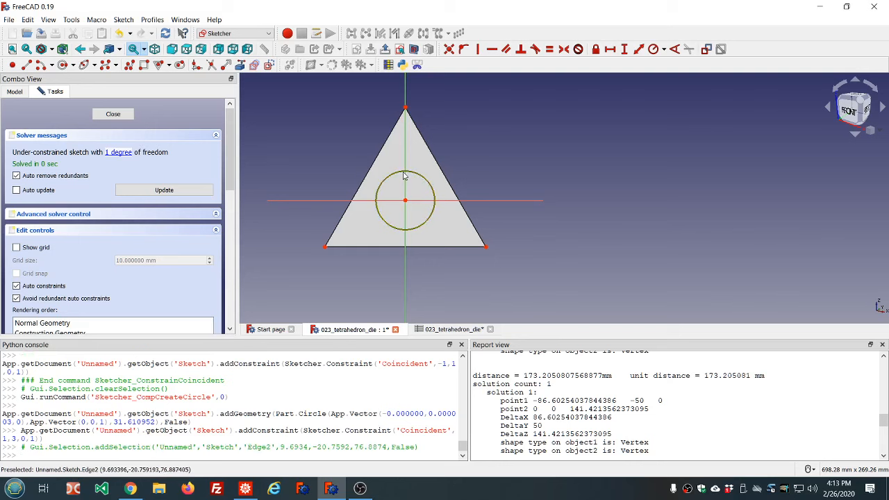
{"action": "left_click", "coordinate": [405, 109]}
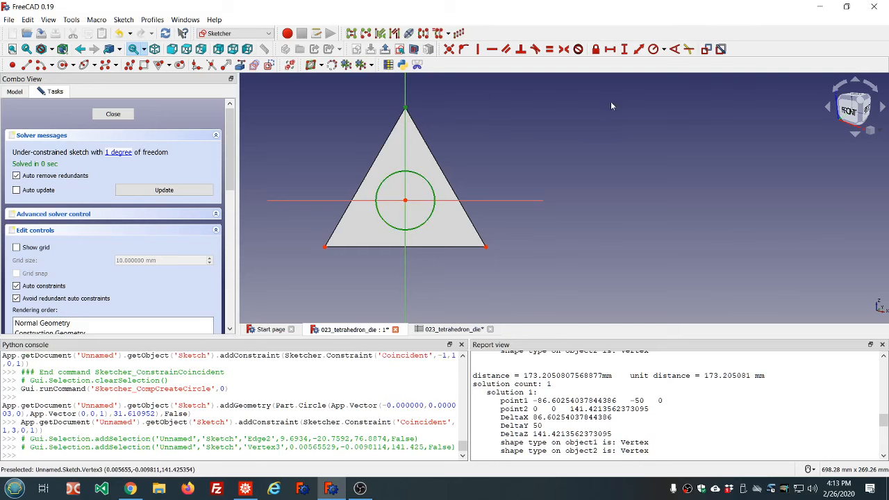
{"action": "left_click", "coordinate": [465, 49]}
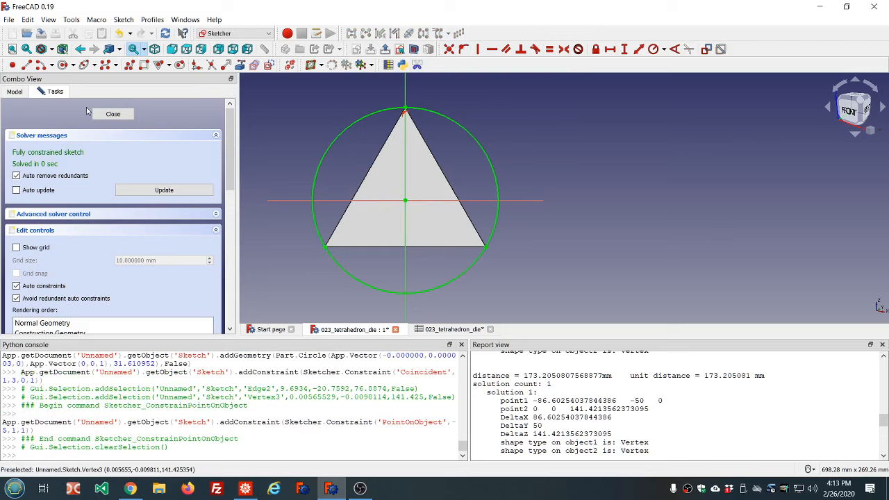
{"action": "left_click", "coordinate": [111, 115]}
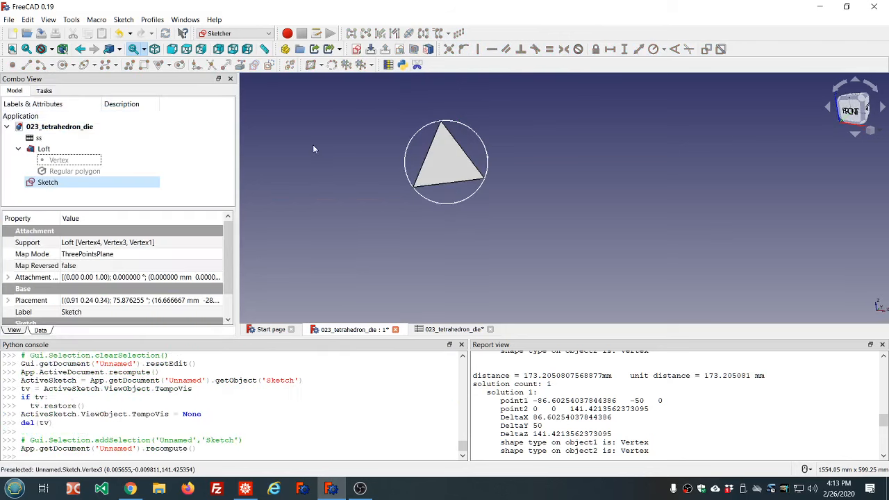
{"action": "mouse_move", "coordinate": [309, 146]}
{"action": "middle_mouse_down"}
{"action": "mouse_move", "coordinate": [396, 175]}
{"action": "mouse_move", "coordinate": [506, 175]}
{"action": "mouse_move", "coordinate": [378, 159]}
{"action": "middle_mouse_up"}
{"action": "scroll", "coordinate": [474, 169], "scroll_direction": "up", "scroll_amount": 2}
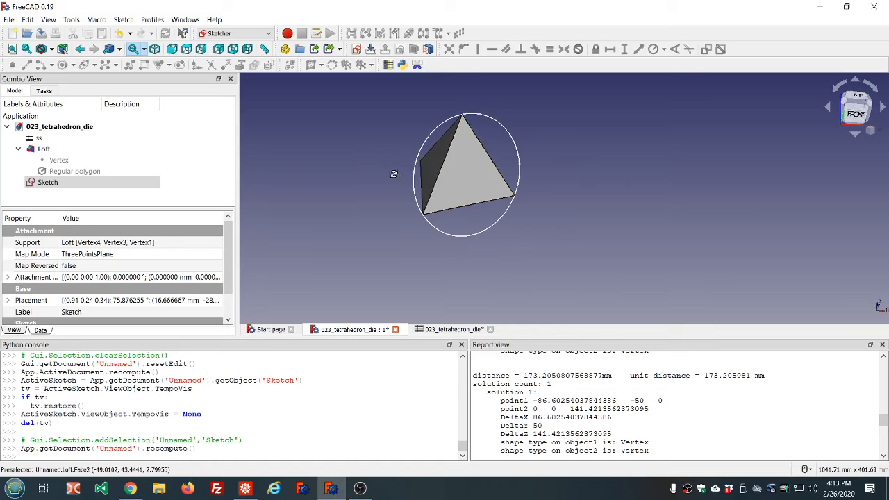
{"action": "middle_click_drag", "start_coordinate": [393, 175], "coordinate": [419, 185]}
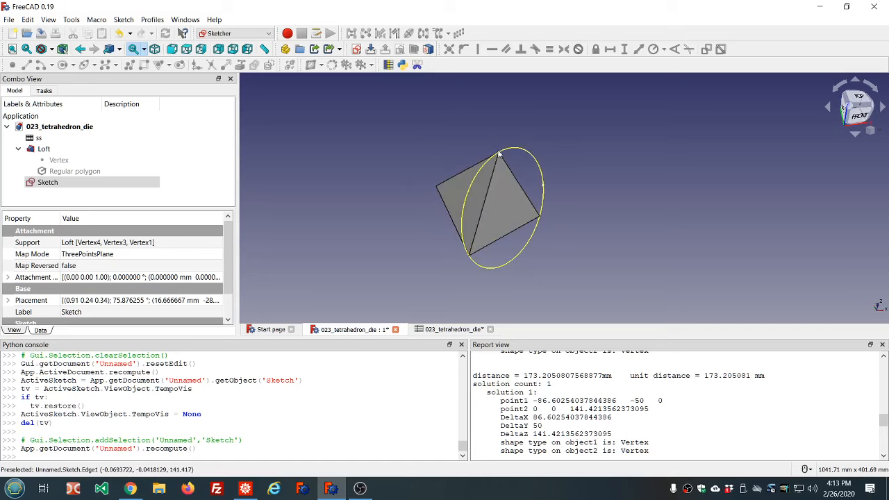
{"action": "middle_click_drag", "start_coordinate": [555, 216], "coordinate": [614, 203]}
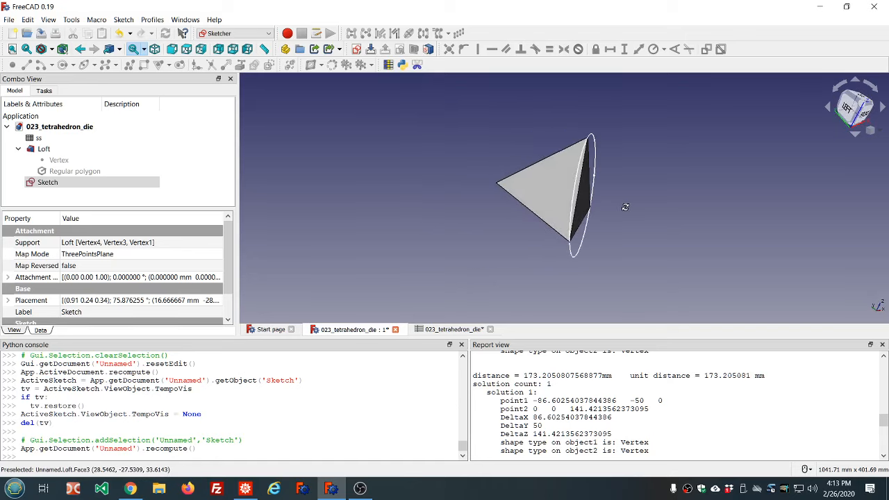
{"action": "left_click", "coordinate": [558, 195]}
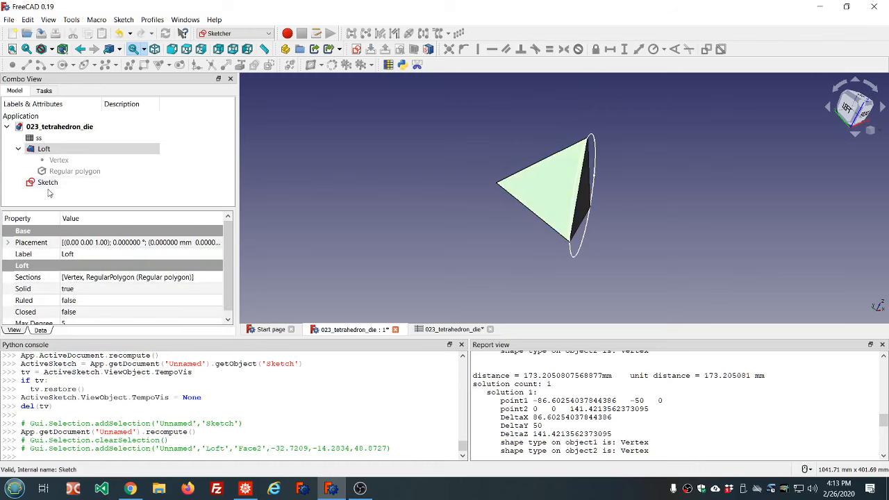
{"action": "left_click", "coordinate": [356, 49]}
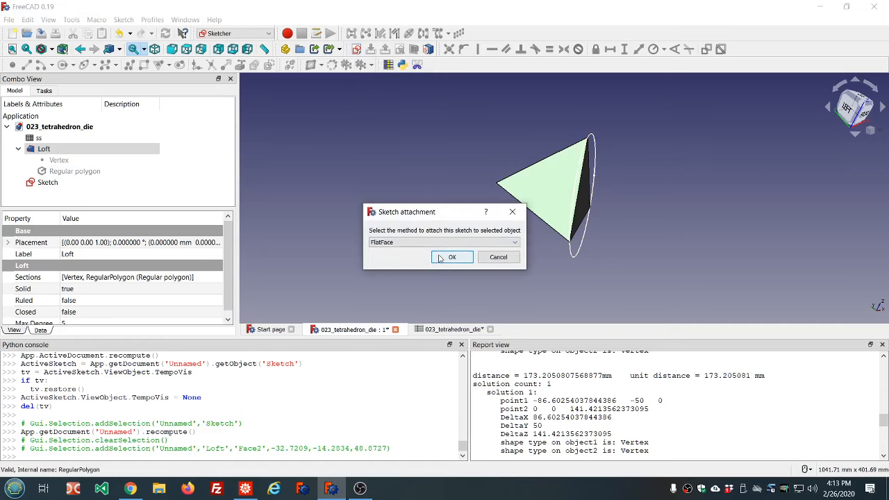
{"action": "left_click", "coordinate": [450, 257]}
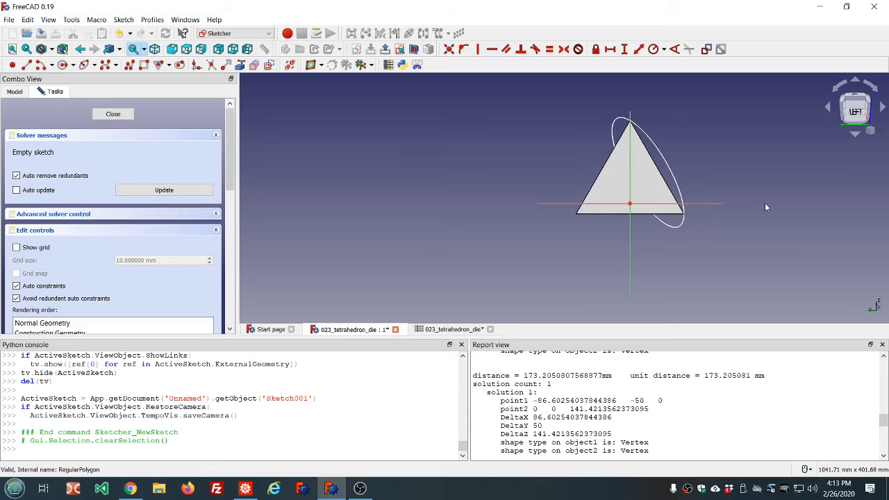
{"action": "scroll", "coordinate": [764, 207], "scroll_direction": "up", "scroll_amount": 2}
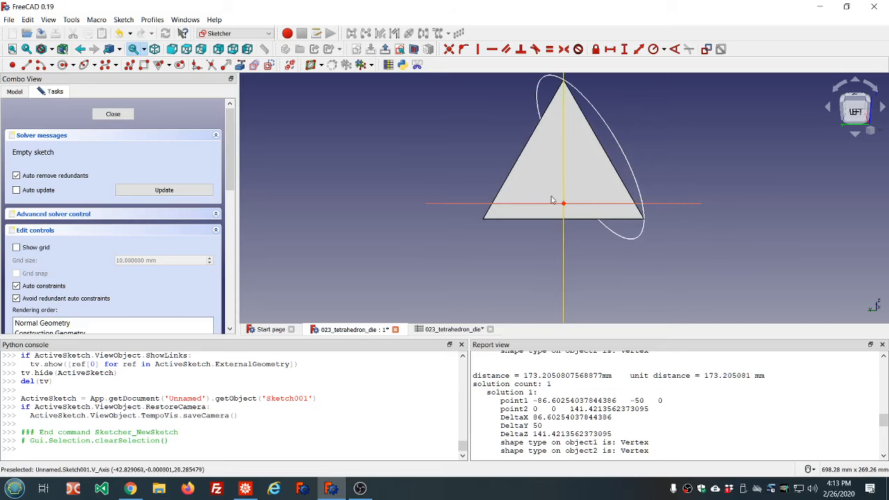
{"action": "left_click", "coordinate": [109, 115]}
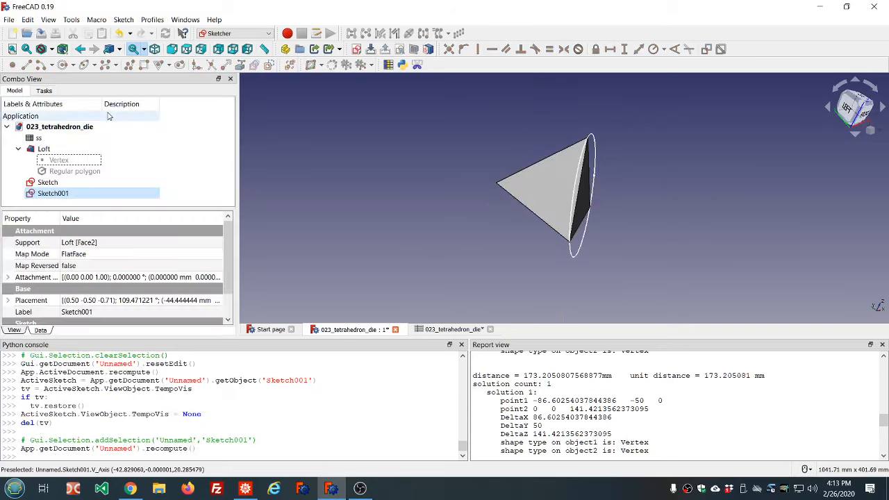
{"action": "left_click", "coordinate": [54, 196]}
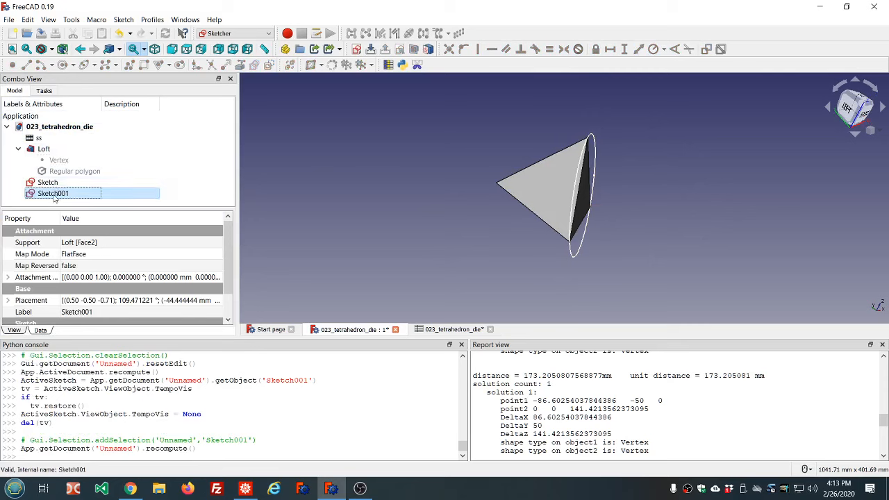
{"action": "key", "text": "Delete"}
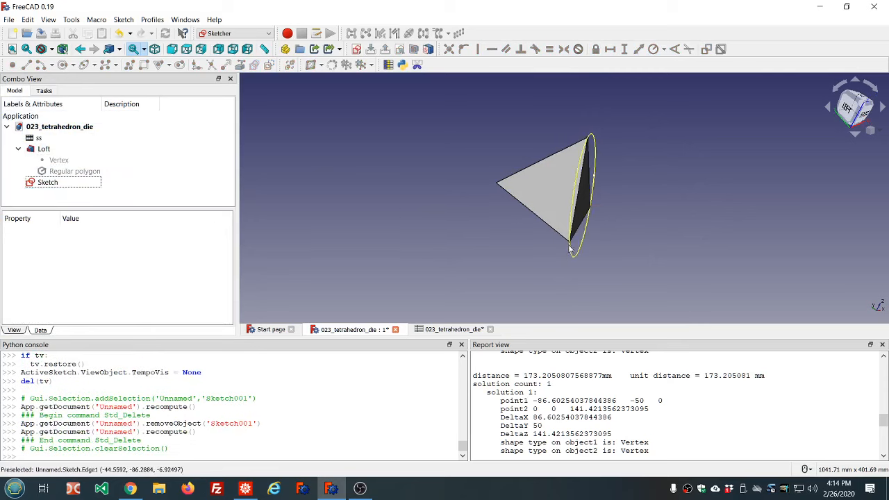
Hide the circumcircle sketch
{"action": "scroll", "coordinate": [570, 243], "scroll_direction": "up", "scroll_amount": 5}
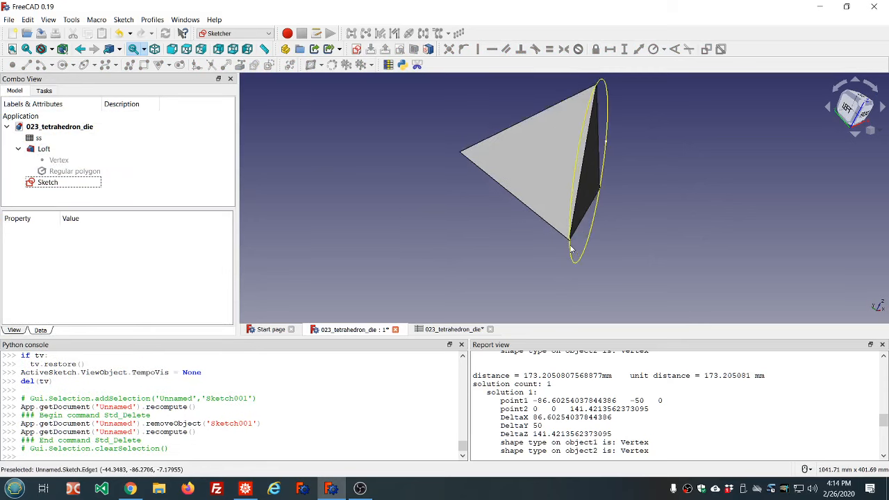
{"action": "left_click", "coordinate": [81, 185]}
{"action": "key", "text": "space"}
{"action": "scroll", "coordinate": [400, 222], "scroll_direction": "down", "scroll_amount": 5}
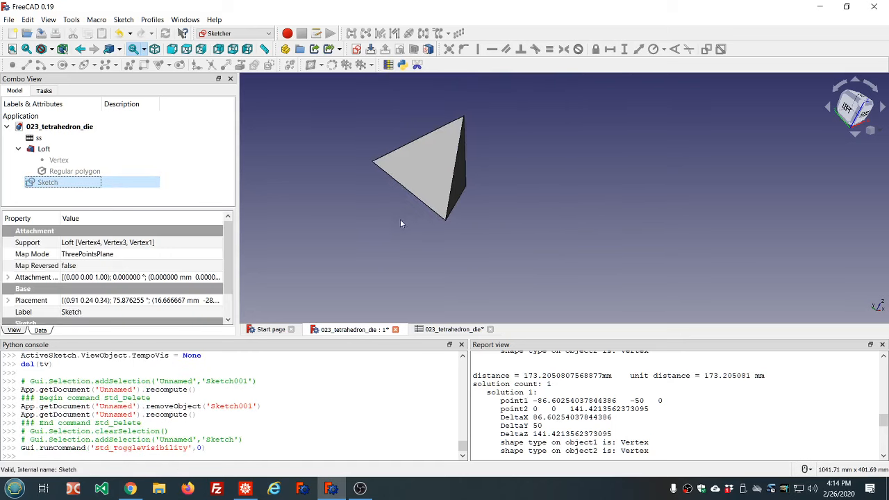
Create a new sketch attached to three other corner vertices of the loft with the ThreePointsPlane method and close it
{"action": "left_click", "coordinate": [445, 221]}
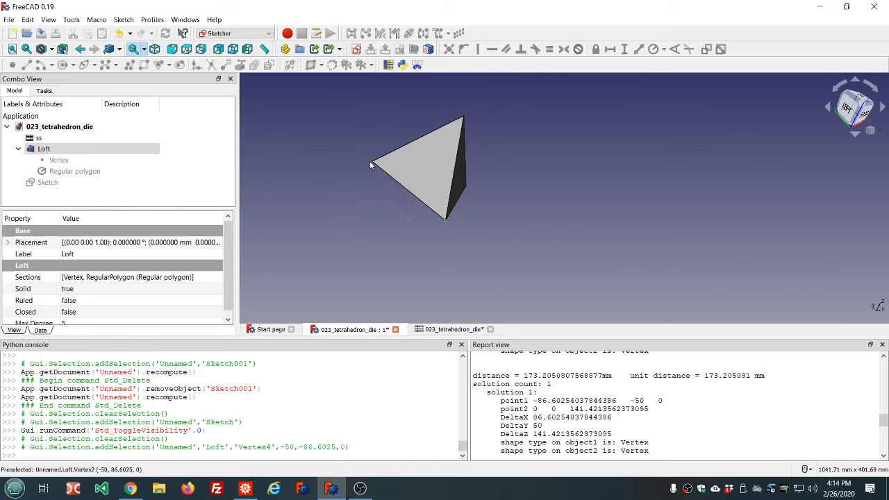
{"action": "left_click", "coordinate": [372, 164], "text": "ctrl"}
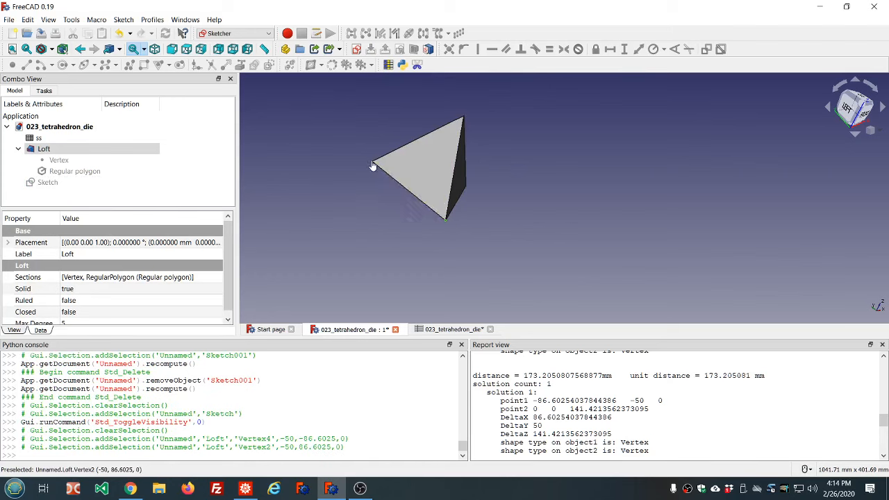
{"action": "left_click", "coordinate": [464, 119], "text": "ctrl"}
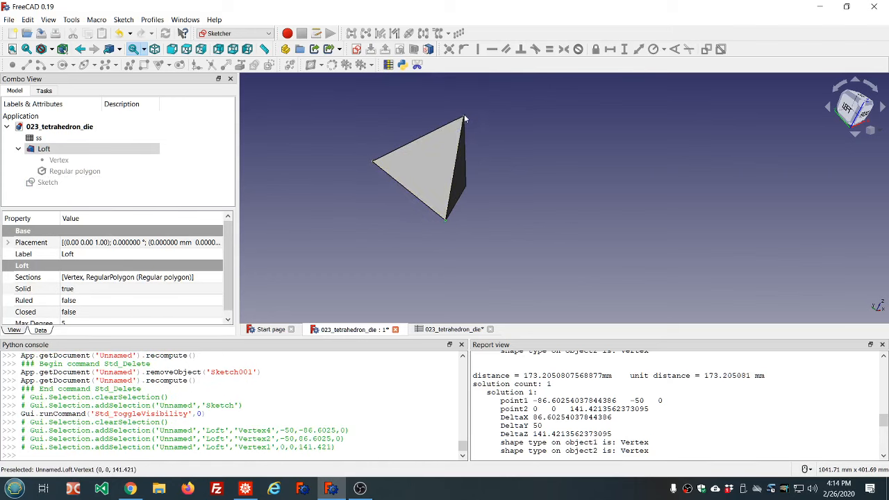
{"action": "left_click", "coordinate": [358, 51]}
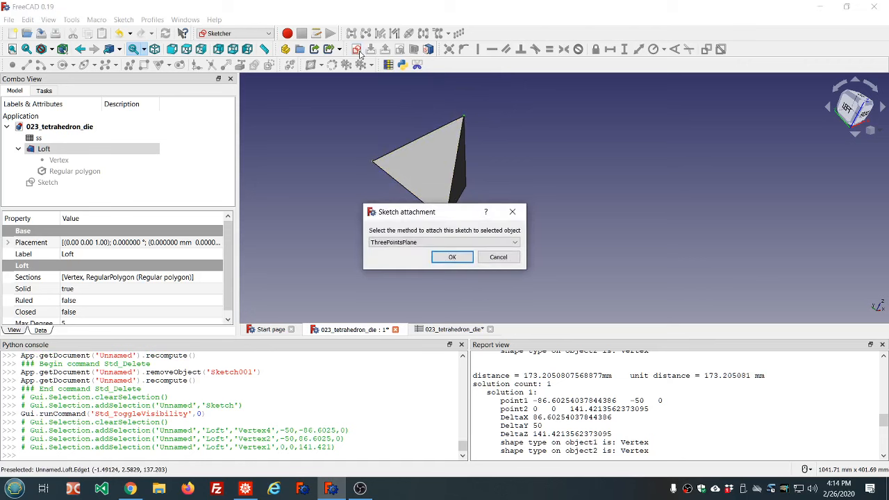
{"action": "left_click", "coordinate": [440, 258]}
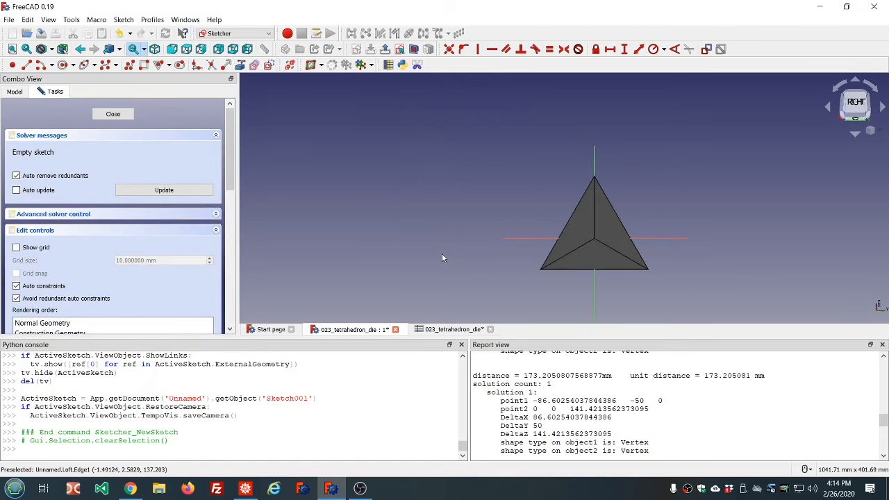
{"action": "left_click", "coordinate": [113, 115]}
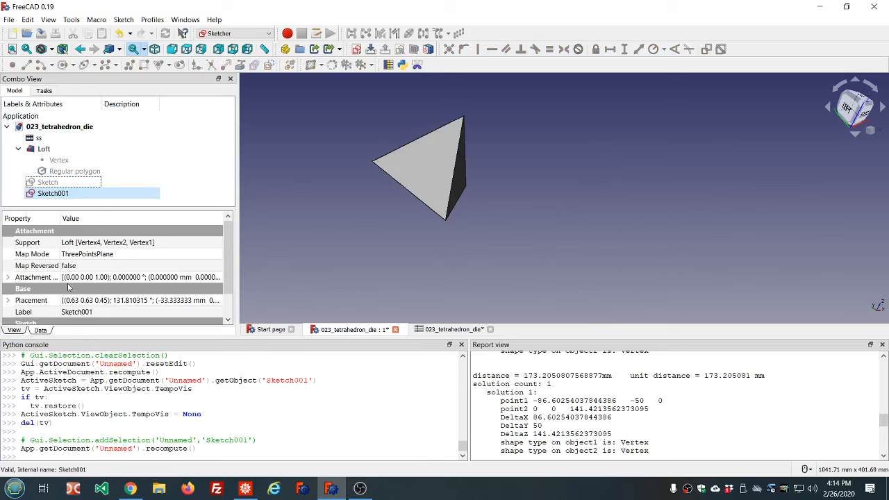
Set the new sketch's Map Reversed property to true and open it to check its orientation
{"action": "double_click", "coordinate": [90, 268]}
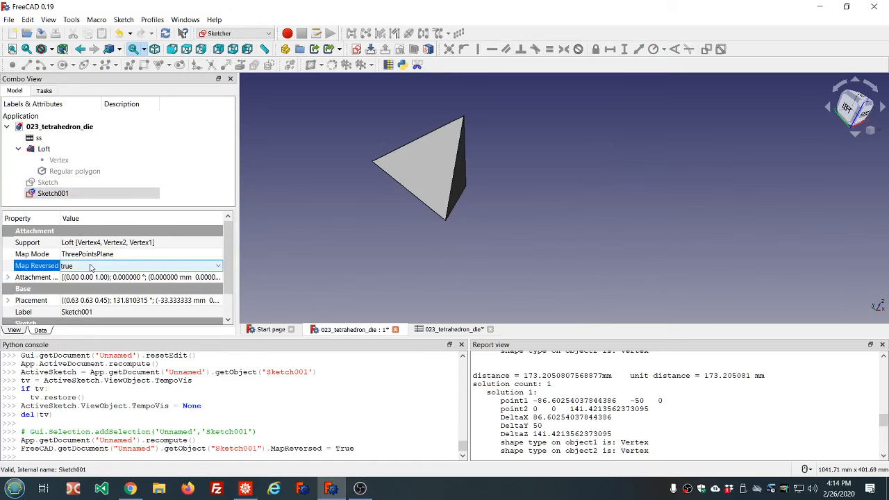
{"action": "left_click", "coordinate": [199, 155]}
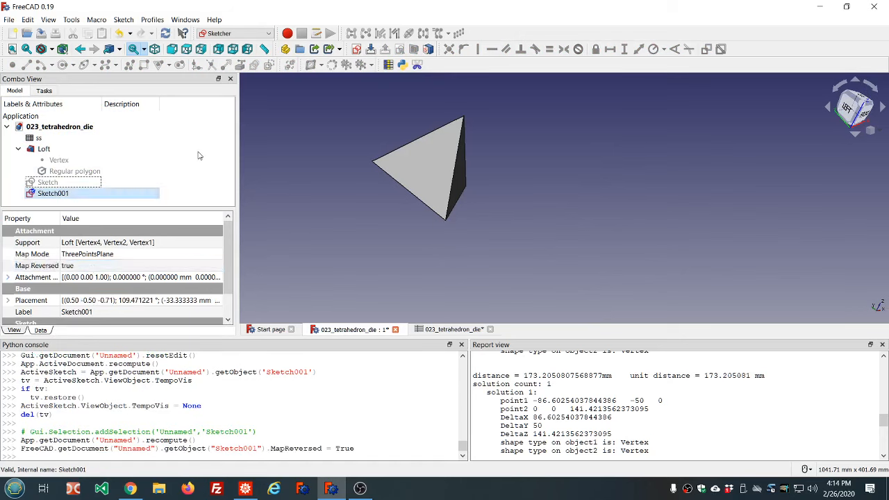
{"action": "double_click", "coordinate": [51, 194]}
{"action": "scroll", "coordinate": [541, 230], "scroll_direction": "up", "scroll_amount": 5}
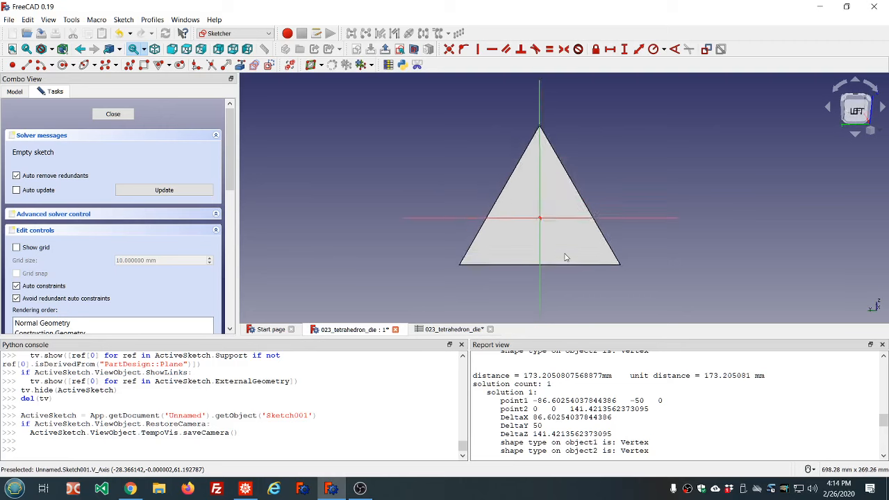
{"action": "scroll", "coordinate": [543, 232], "scroll_direction": "down", "scroll_amount": 2}
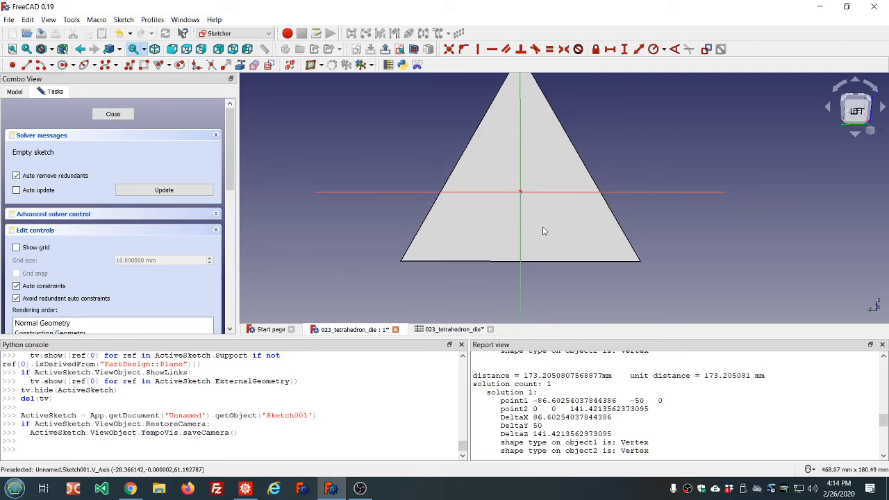
{"action": "left_click", "coordinate": [112, 113]}
{"action": "left_click", "coordinate": [70, 194]}
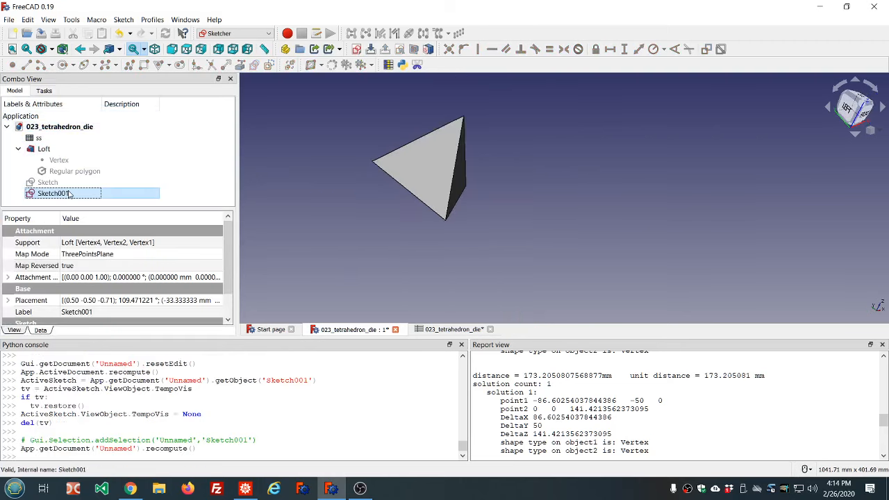
Try Map Reversed set to false on the new sketch, check its orientation in section view, and revert it to true
{"action": "left_click", "coordinate": [109, 267]}
{"action": "scroll", "coordinate": [110, 266], "scroll_direction": "up", "scroll_amount": 1}
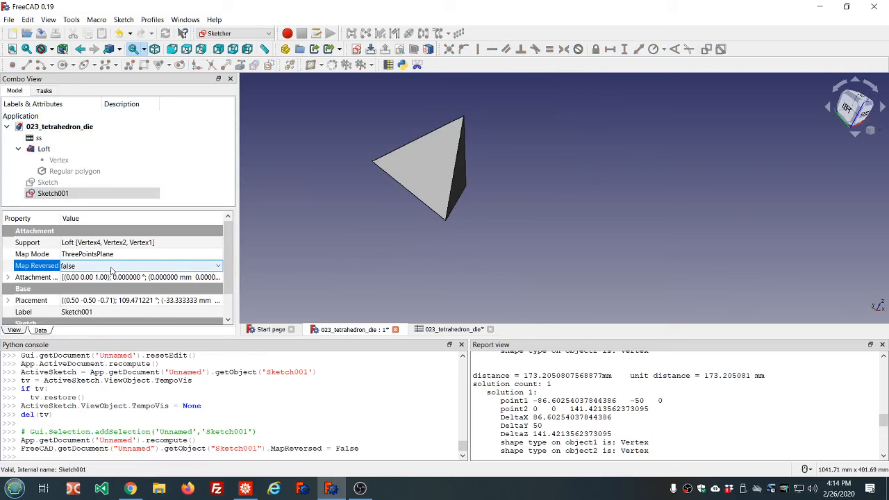
{"action": "left_click", "coordinate": [354, 210]}
{"action": "left_click", "coordinate": [45, 194]}
{"action": "double_click", "coordinate": [46, 194]}
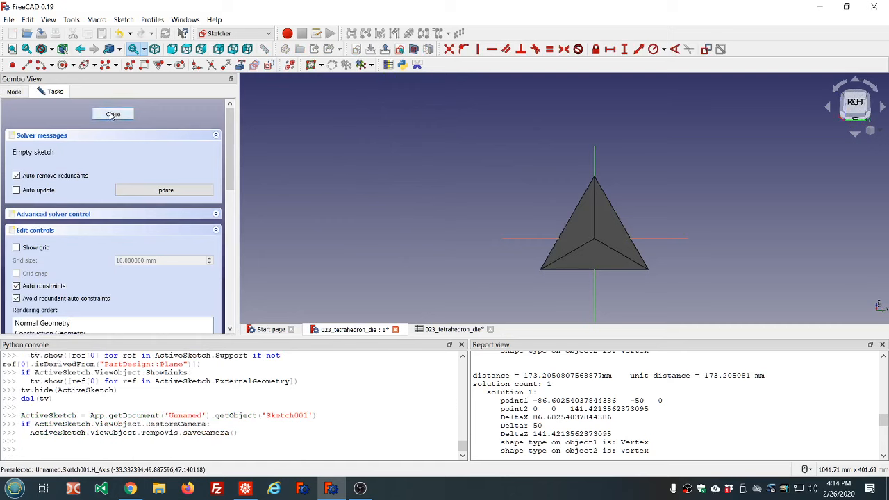
{"action": "left_click", "coordinate": [414, 51]}
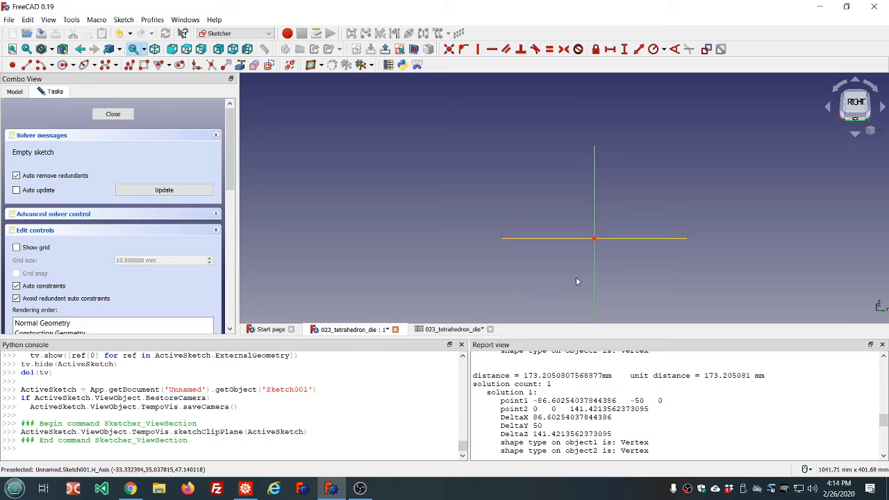
{"action": "left_click", "coordinate": [414, 50]}
{"action": "left_click", "coordinate": [113, 113]}
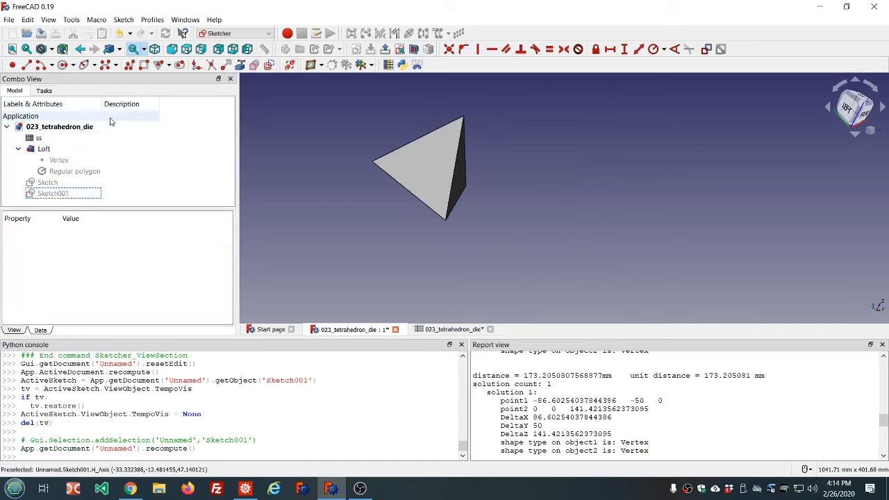
{"action": "double_click", "coordinate": [92, 269]}
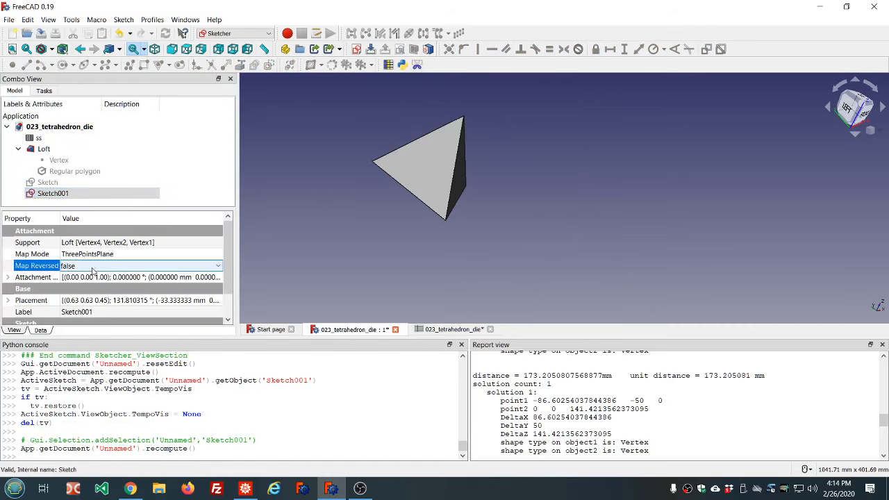
{"action": "left_click", "coordinate": [317, 197]}
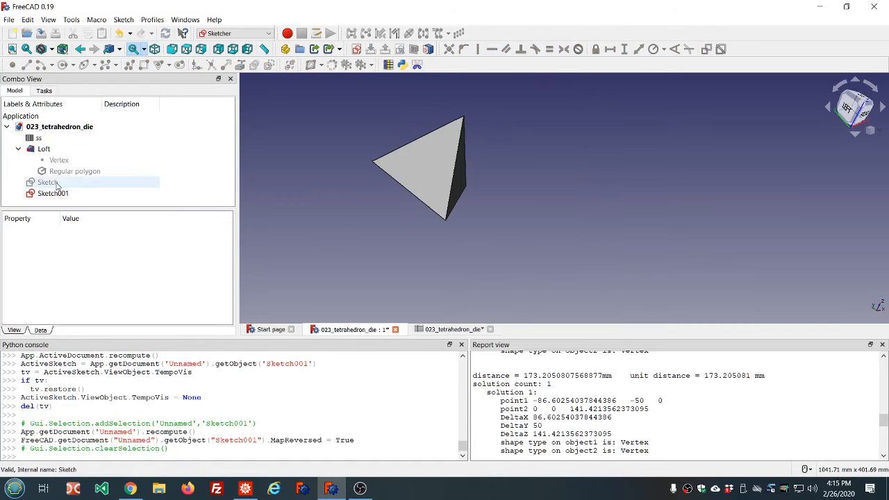
Open the new sketch and inspect its orientation in wireframe and normal draw styles before closing it
{"action": "double_click", "coordinate": [53, 194]}
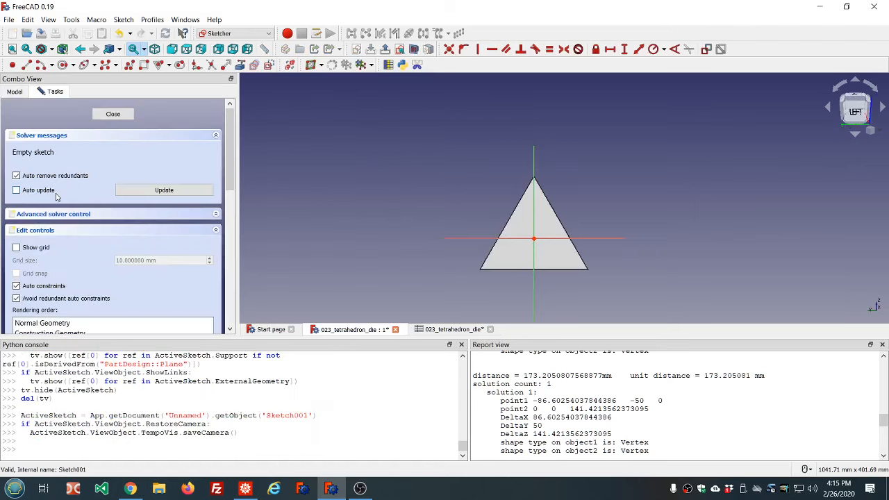
{"action": "scroll", "coordinate": [378, 170], "scroll_direction": "down", "scroll_amount": 4}
{"action": "scroll", "coordinate": [434, 201], "scroll_direction": "up", "scroll_amount": 6}
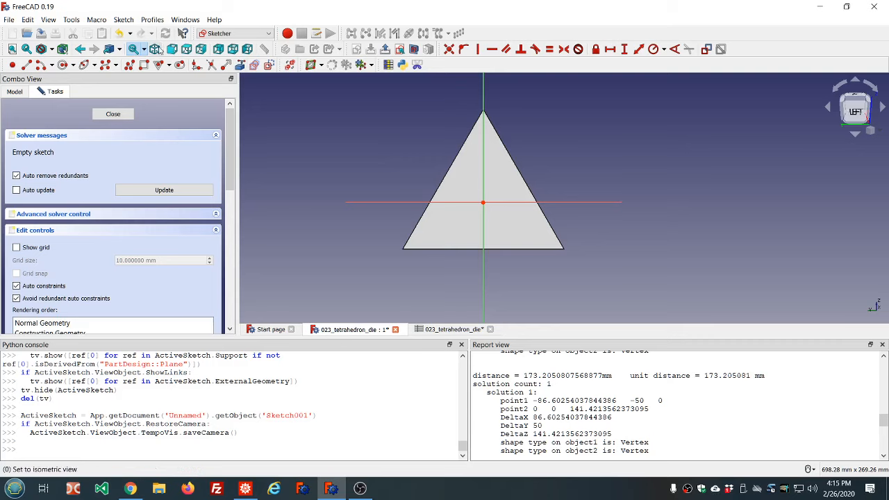
{"action": "left_click", "coordinate": [52, 50]}
{"action": "left_click", "coordinate": [61, 101]}
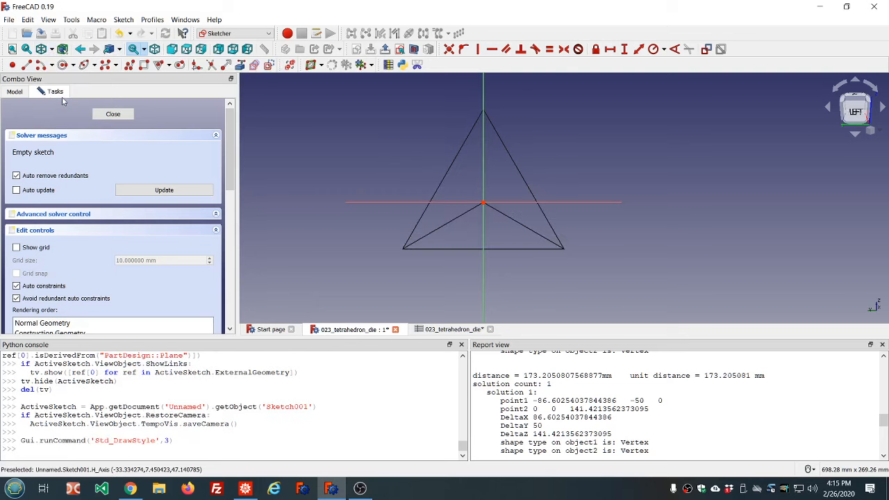
{"action": "mouse_move", "coordinate": [363, 162]}
{"action": "middle_mouse_down"}
{"action": "mouse_move", "coordinate": [396, 163]}
{"action": "mouse_move", "coordinate": [366, 161]}
{"action": "middle_mouse_up"}
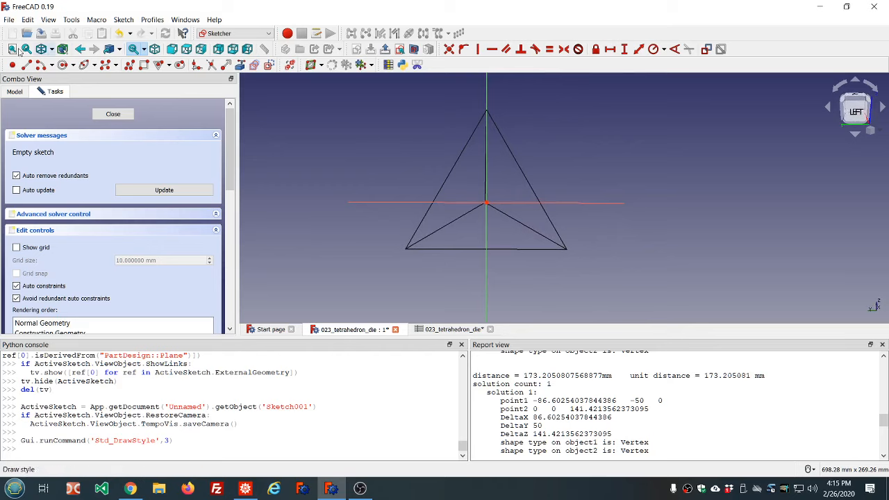
{"action": "left_click", "coordinate": [51, 49]}
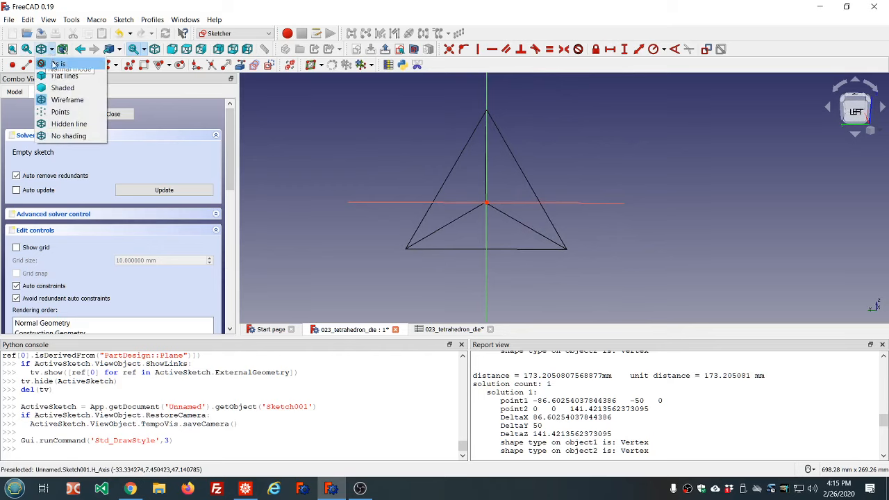
{"action": "left_click", "coordinate": [53, 63]}
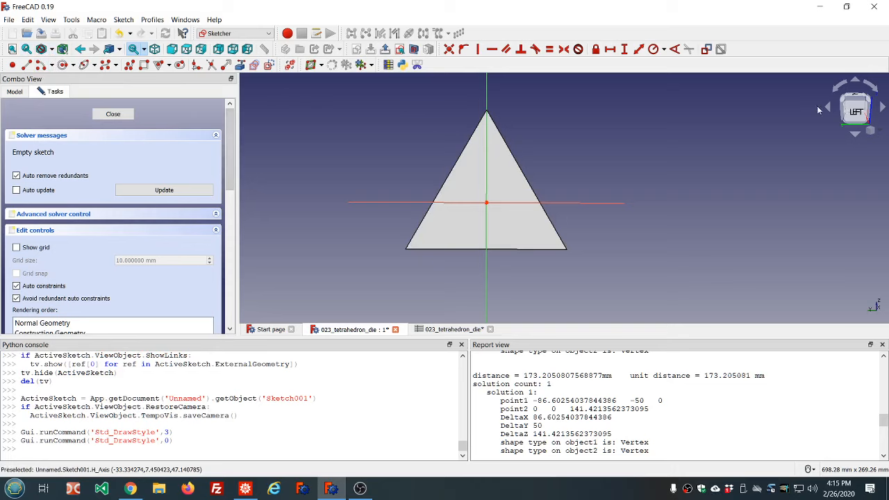
{"action": "left_click", "coordinate": [857, 114]}
{"action": "scroll", "coordinate": [680, 157], "scroll_direction": "down", "scroll_amount": 6}
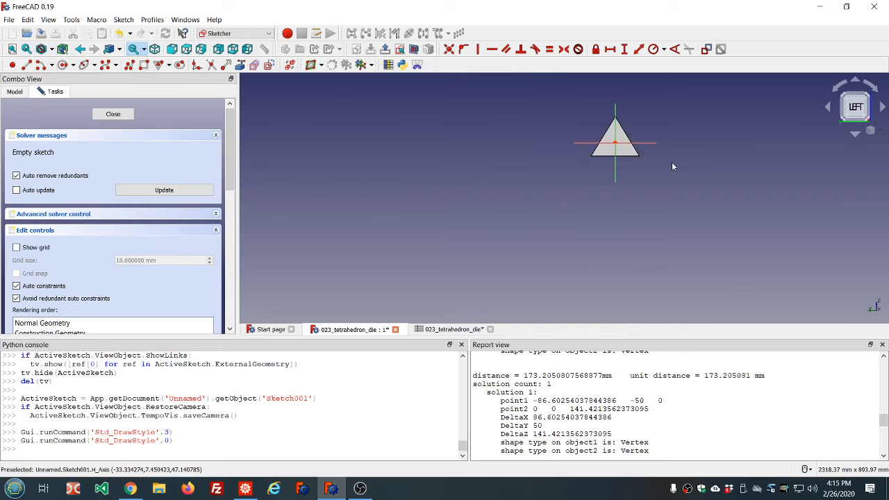
{"action": "left_click", "coordinate": [113, 114]}
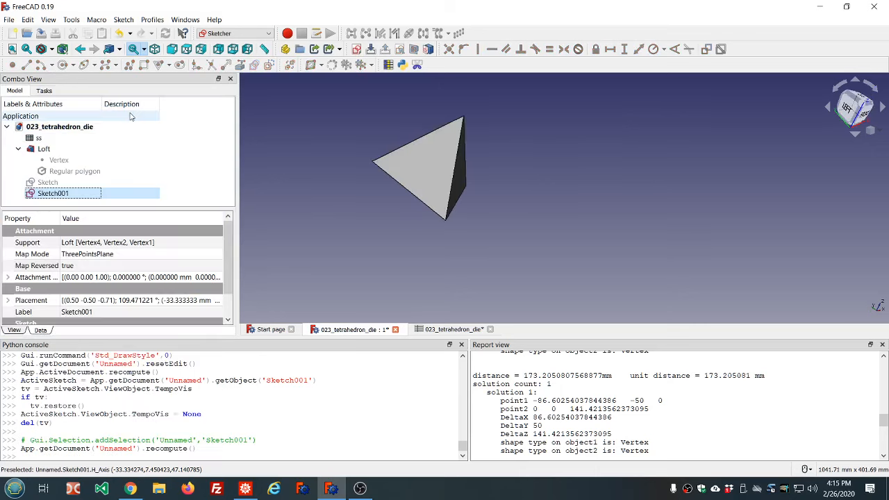
Reopen the sketch and link the loft's three triangle corner vertices as external geometry
{"action": "double_click", "coordinate": [57, 197]}
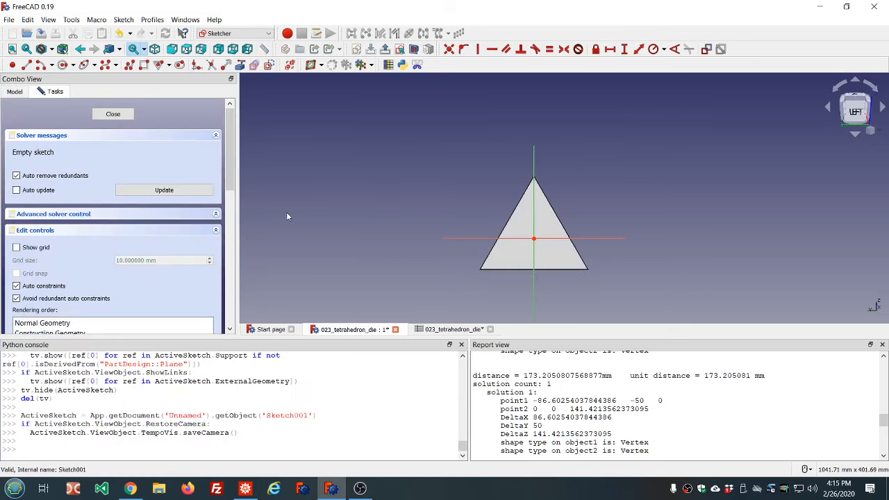
{"action": "scroll", "coordinate": [568, 289], "scroll_direction": "up", "scroll_amount": 2}
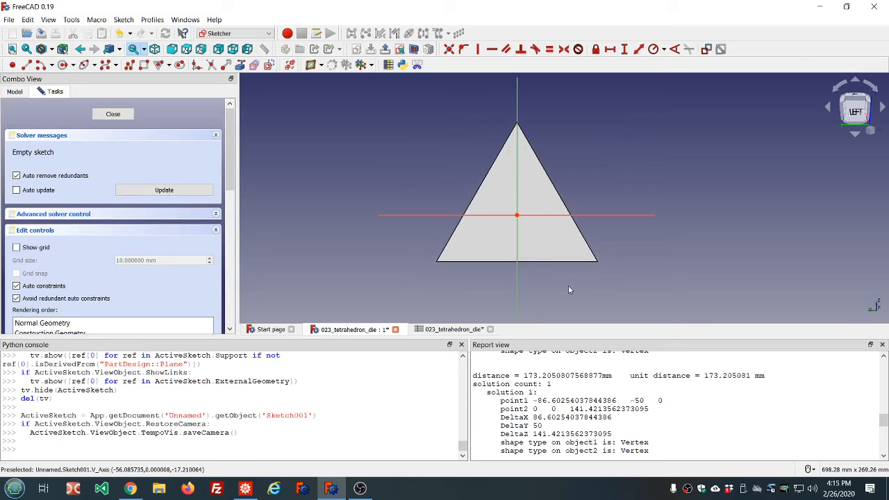
{"action": "scroll", "coordinate": [568, 284], "scroll_direction": "up", "scroll_amount": 2}
{"action": "scroll", "coordinate": [568, 283], "scroll_direction": "down", "scroll_amount": 2}
{"action": "scroll", "coordinate": [568, 283], "scroll_direction": "up", "scroll_amount": 2}
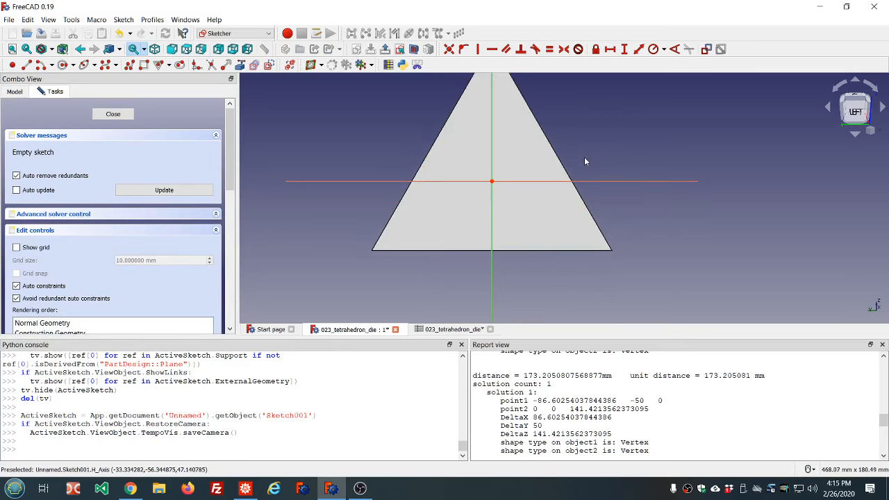
{"action": "middle_click_drag", "start_coordinate": [583, 162], "coordinate": [586, 190]}
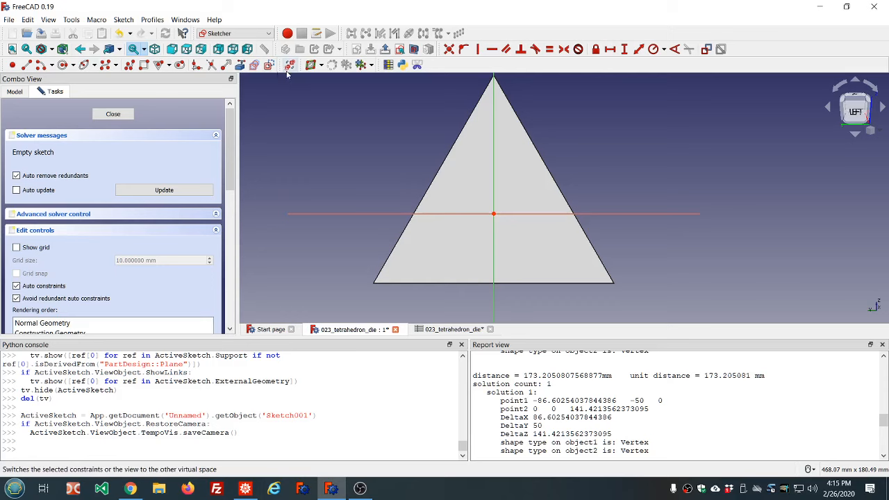
{"action": "left_click", "coordinate": [239, 64]}
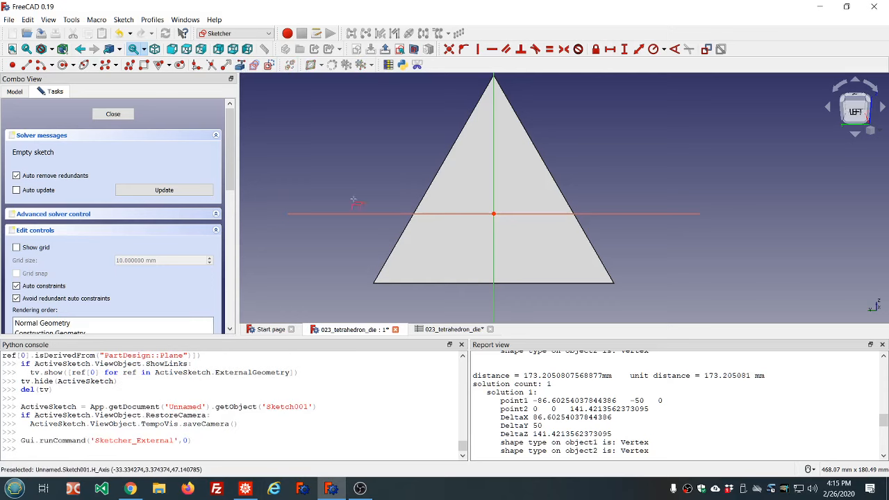
{"action": "left_click", "coordinate": [374, 283]}
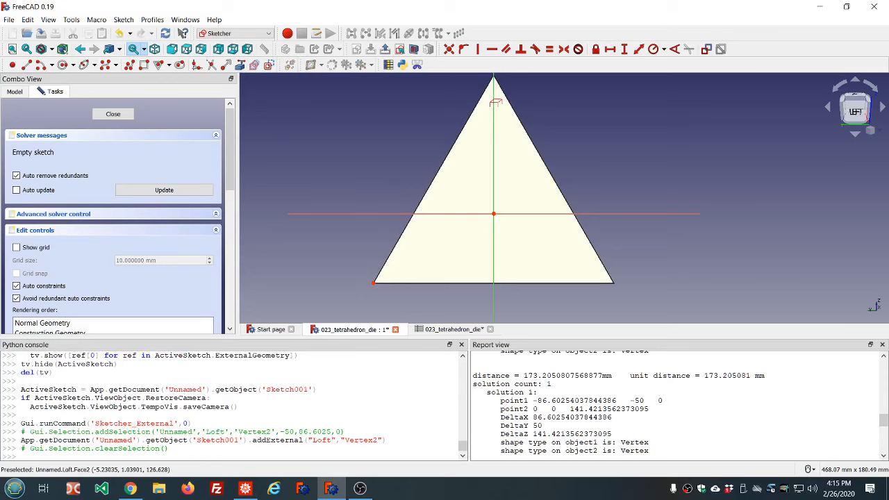
{"action": "scroll", "coordinate": [515, 101], "scroll_direction": "down", "scroll_amount": 2}
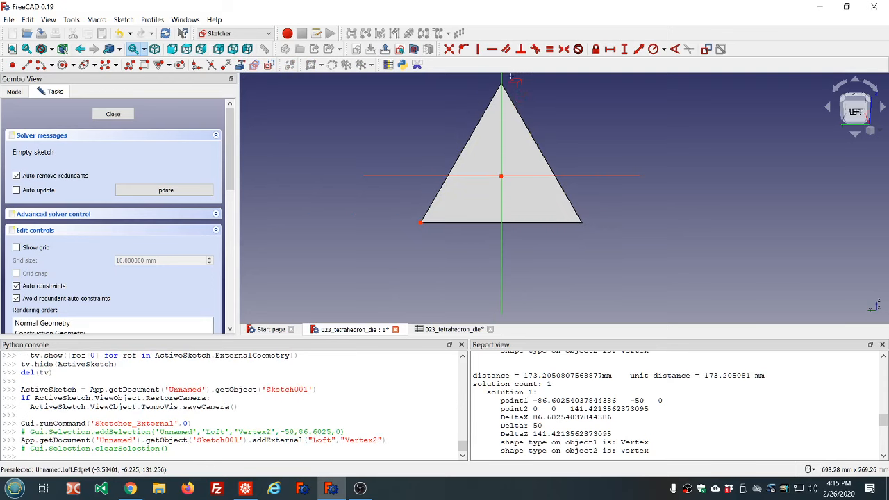
{"action": "scroll", "coordinate": [510, 77], "scroll_direction": "up", "scroll_amount": 3}
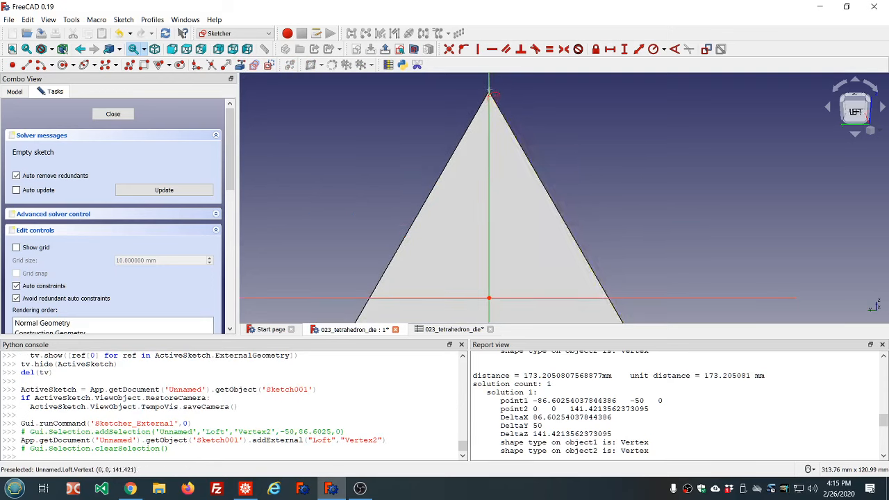
{"action": "left_click", "coordinate": [489, 91]}
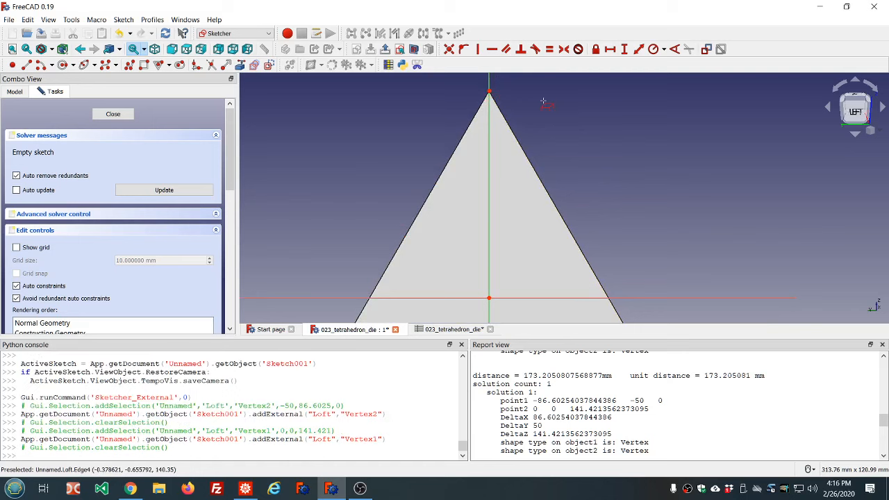
{"action": "scroll", "coordinate": [544, 102], "scroll_direction": "down", "scroll_amount": 3}
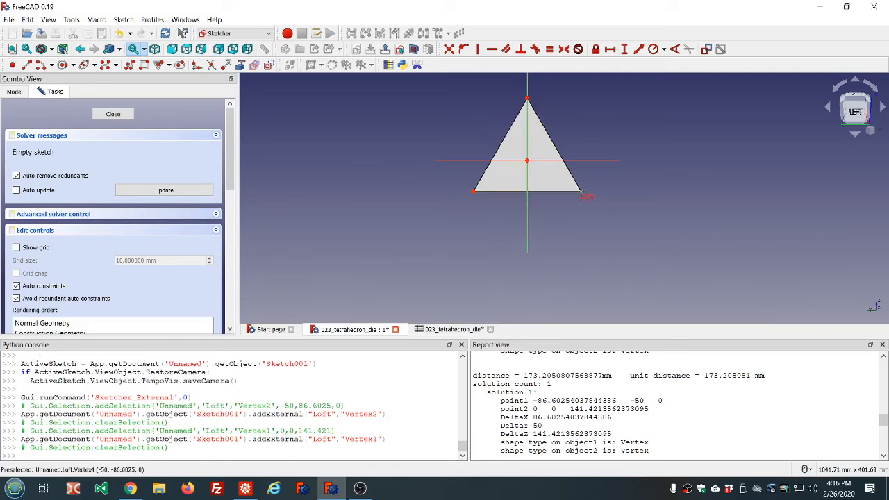
{"action": "left_click", "coordinate": [581, 191]}
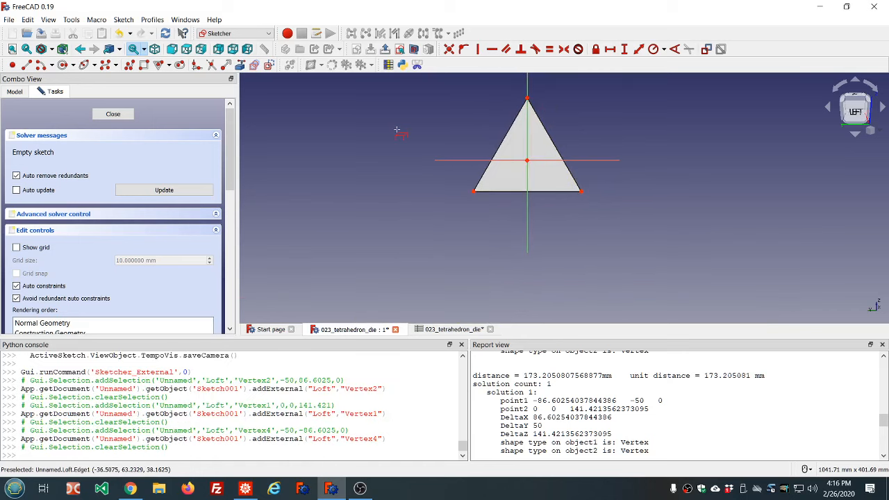
Draw a regular triangle centred on the origin and constrain its bottom edge horizontal
{"action": "scroll", "coordinate": [418, 152], "scroll_direction": "down", "scroll_amount": 4}
{"action": "scroll", "coordinate": [487, 145], "scroll_direction": "up", "scroll_amount": 4}
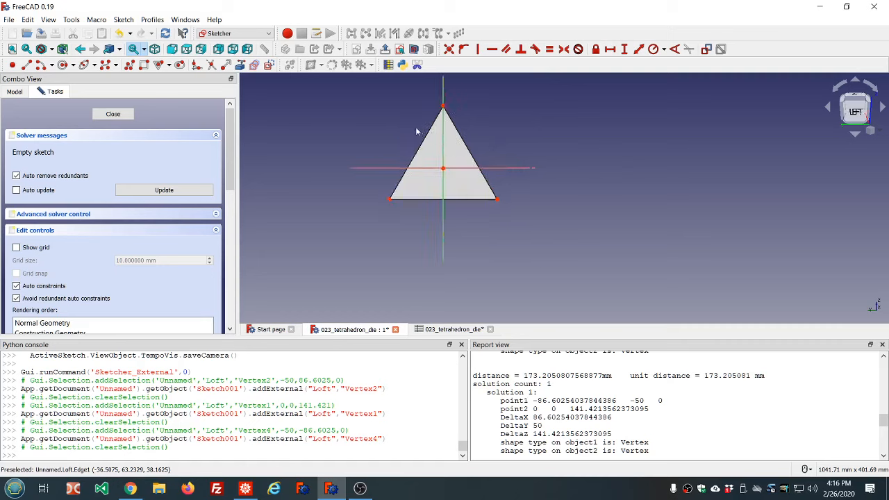
{"action": "left_click", "coordinate": [159, 65]}
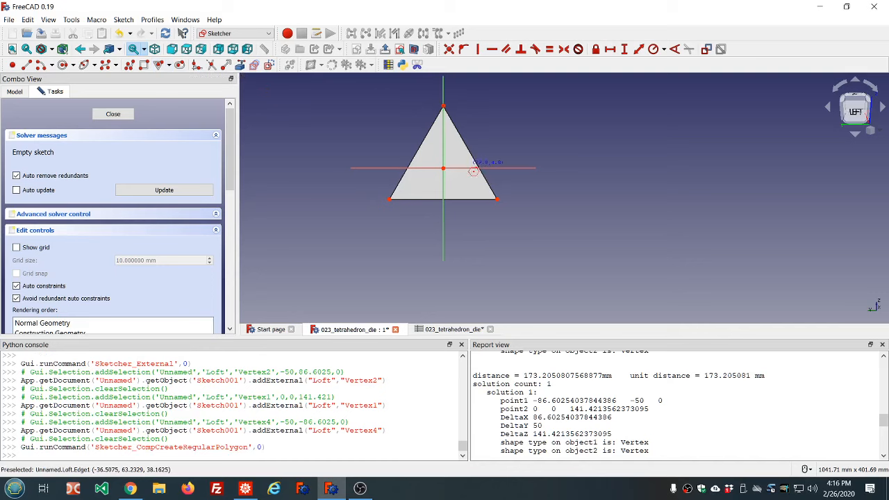
{"action": "left_click", "coordinate": [450, 175]}
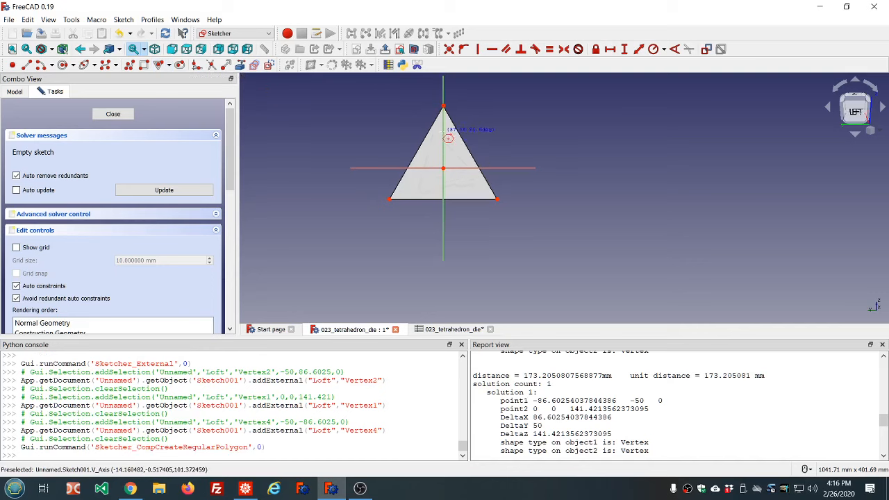
{"action": "left_click", "coordinate": [439, 135]}
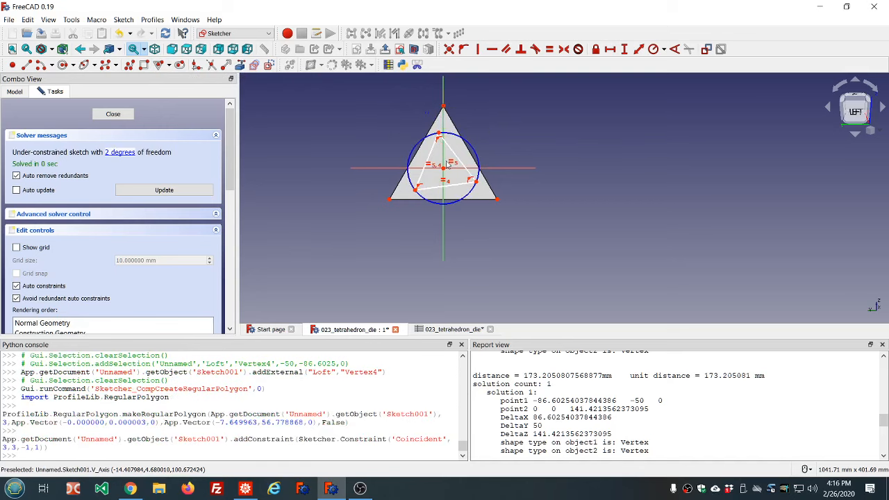
{"action": "scroll", "coordinate": [455, 108], "scroll_direction": "up", "scroll_amount": 4}
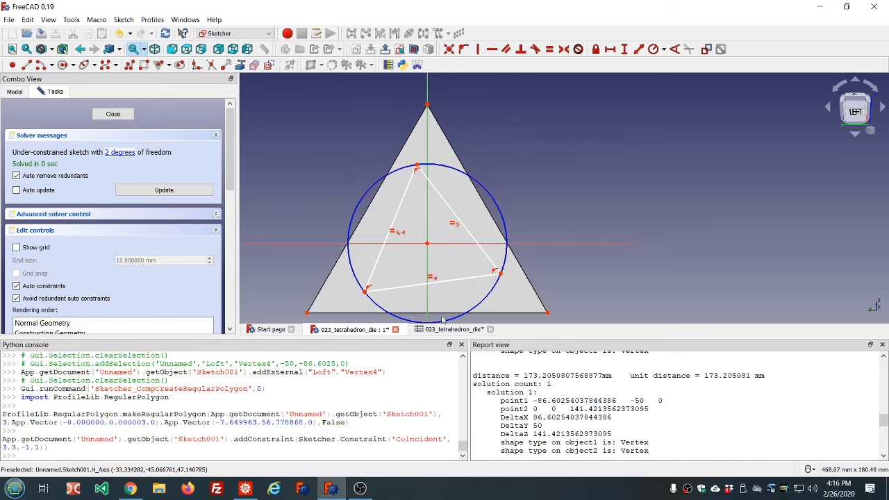
{"action": "left_click", "coordinate": [450, 281]}
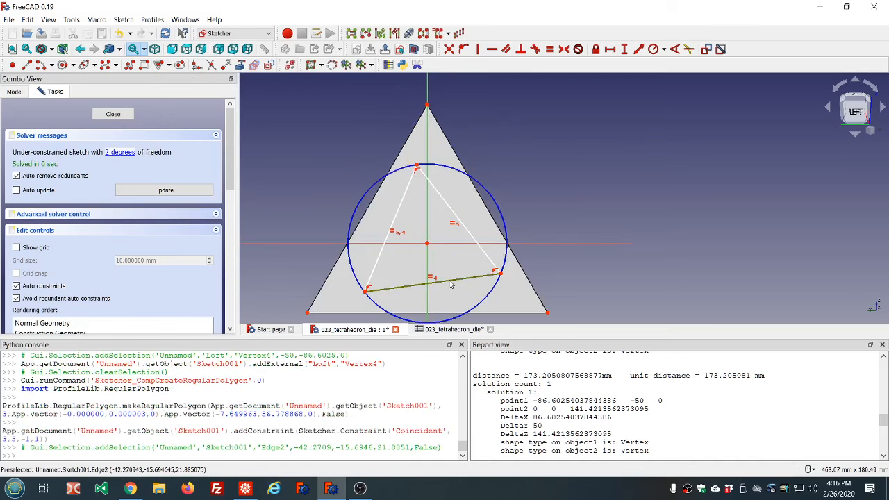
{"action": "left_click", "coordinate": [492, 49]}
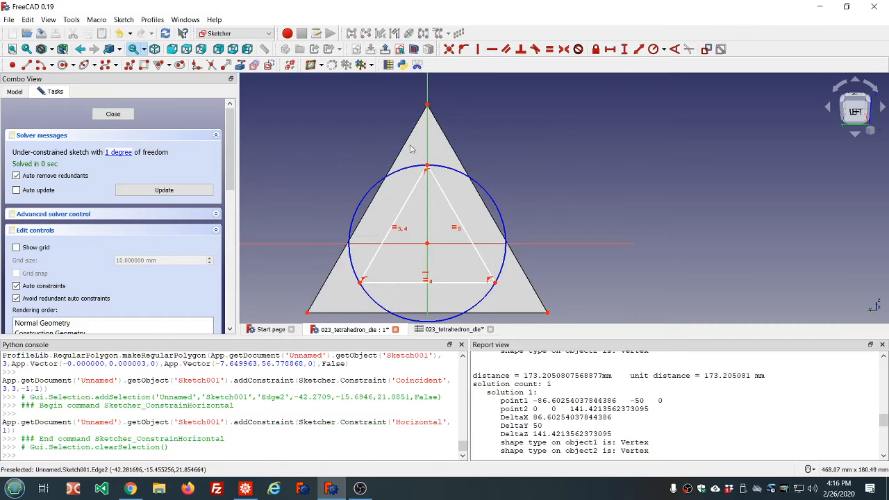
{"action": "left_click", "coordinate": [414, 168]}
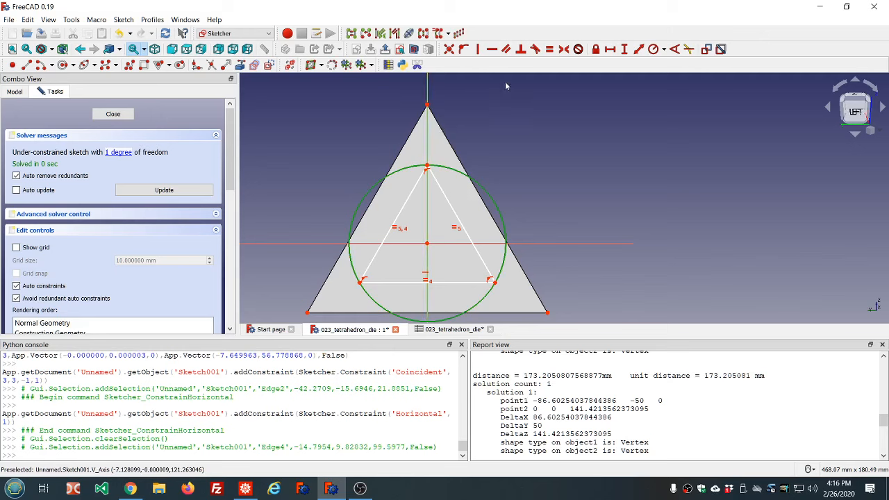
{"action": "left_click", "coordinate": [427, 105]}
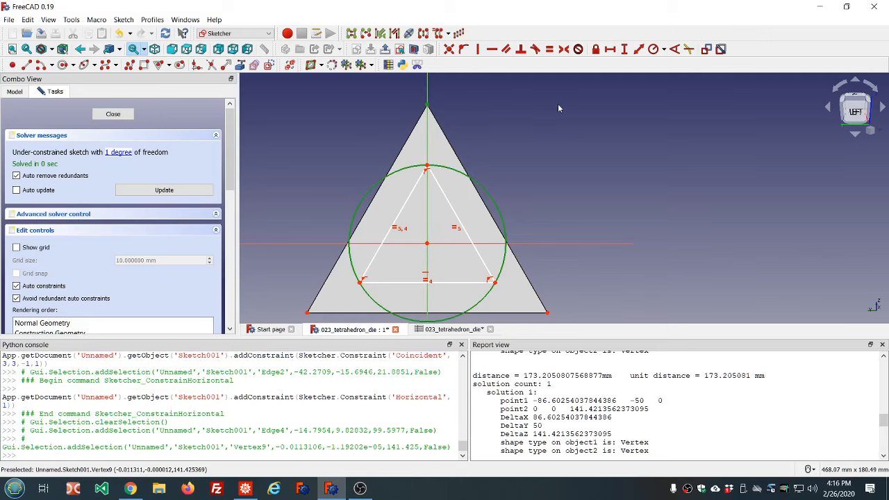
{"action": "left_click", "coordinate": [507, 104]}
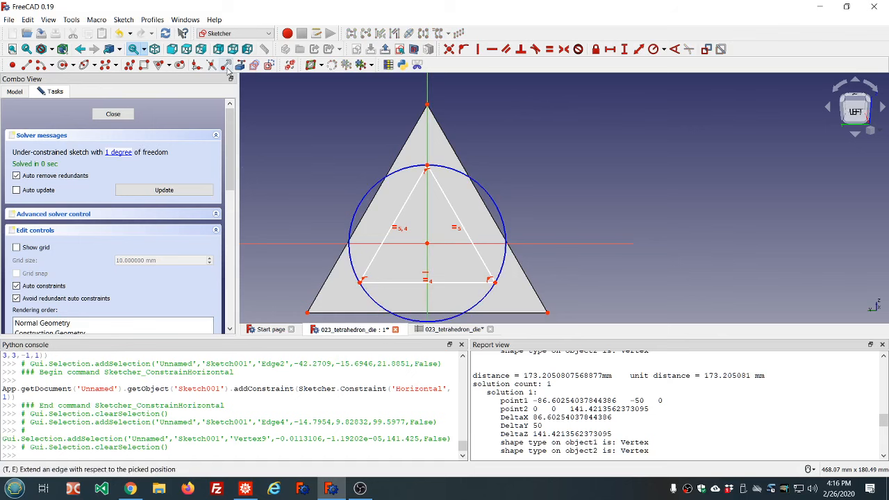
Draw a construction line along the outer triangle's left edge from the bottom corner to the apex and make it tangent to the circle
{"action": "left_click", "coordinate": [270, 67]}
{"action": "left_click", "coordinate": [26, 64]}
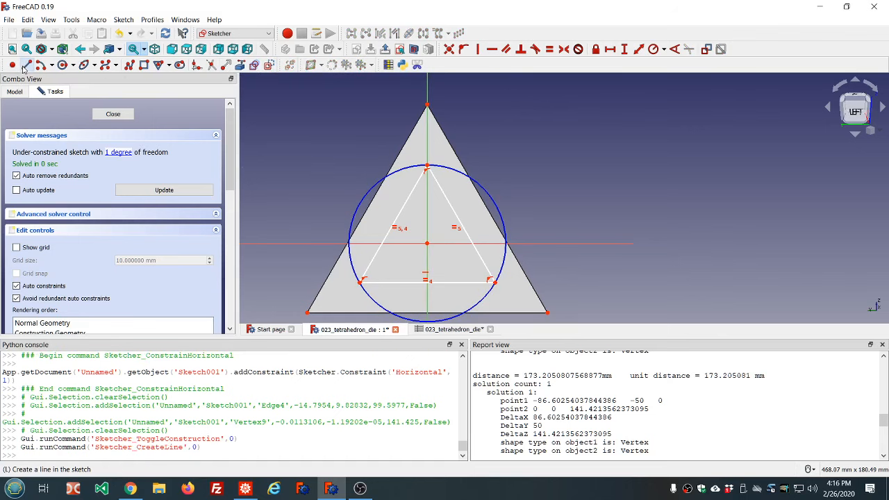
{"action": "left_click", "coordinate": [307, 310]}
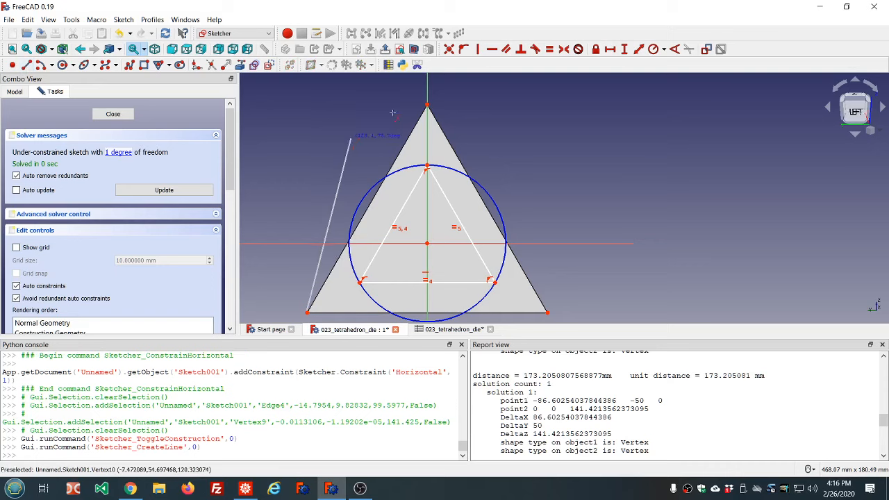
{"action": "left_click", "coordinate": [427, 104]}
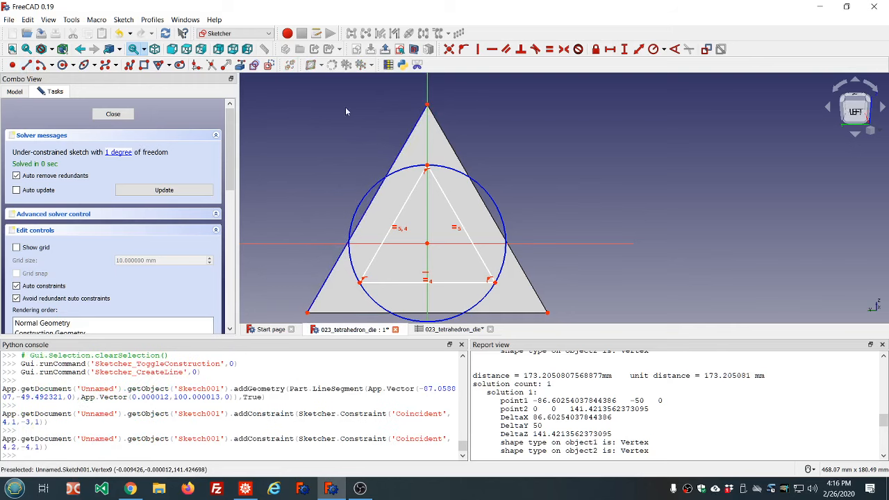
{"action": "left_click", "coordinate": [401, 174]}
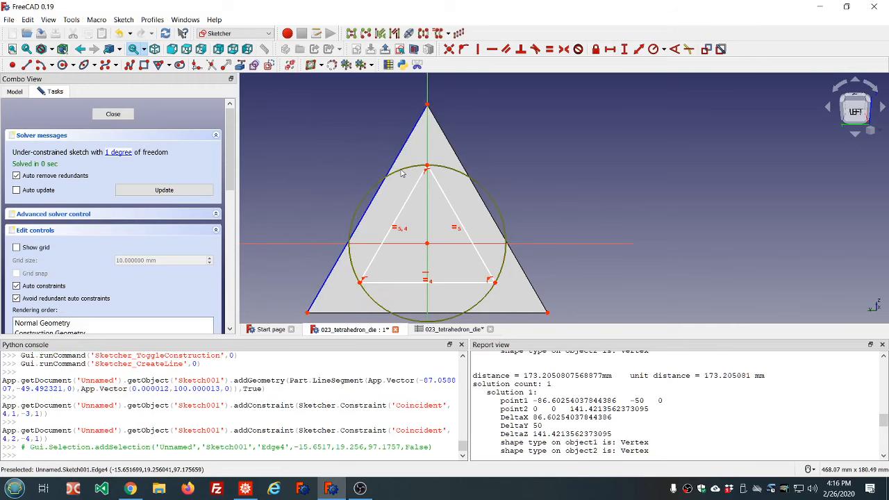
{"action": "left_click", "coordinate": [369, 207]}
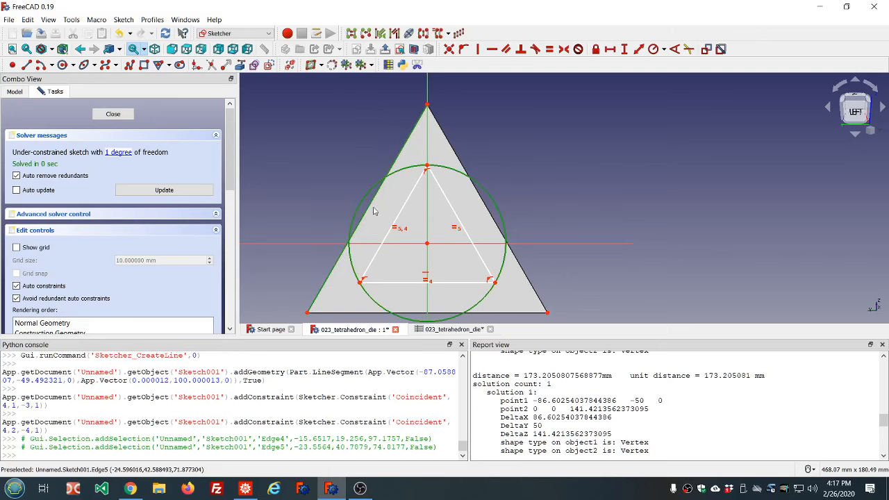
{"action": "left_click", "coordinate": [534, 49]}
{"action": "scroll", "coordinate": [479, 150], "scroll_direction": "down", "scroll_amount": 2}
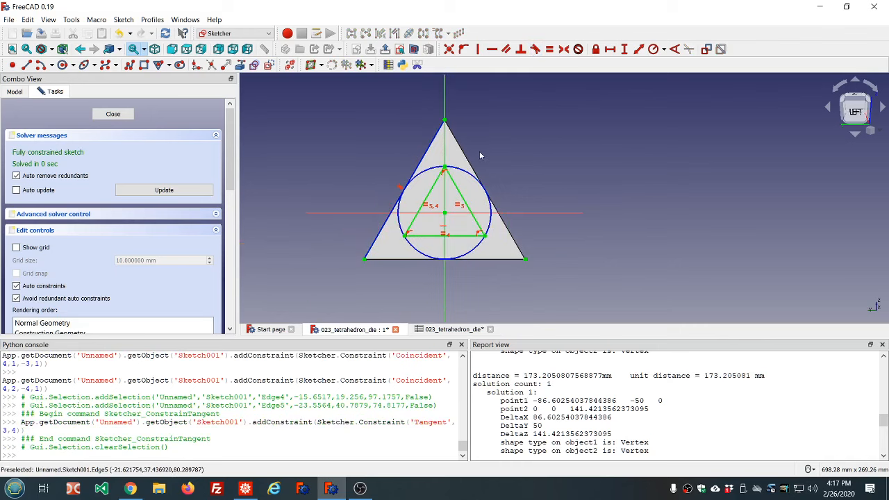
{"action": "scroll", "coordinate": [483, 239], "scroll_direction": "up", "scroll_amount": 4}
{"action": "scroll", "coordinate": [482, 239], "scroll_direction": "down", "scroll_amount": 2}
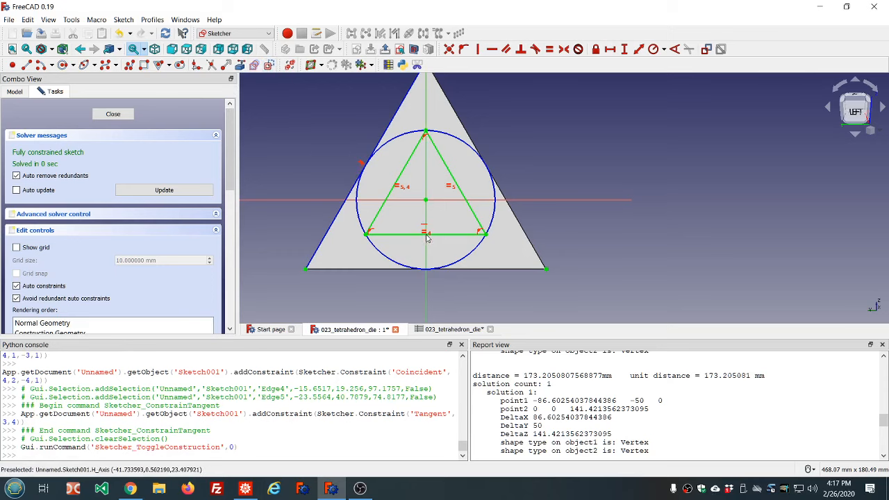
Place two points, one above the triangle apex and one inside, and make the upper point coincident with the inner triangle's top vertex
{"action": "left_click", "coordinate": [12, 65]}
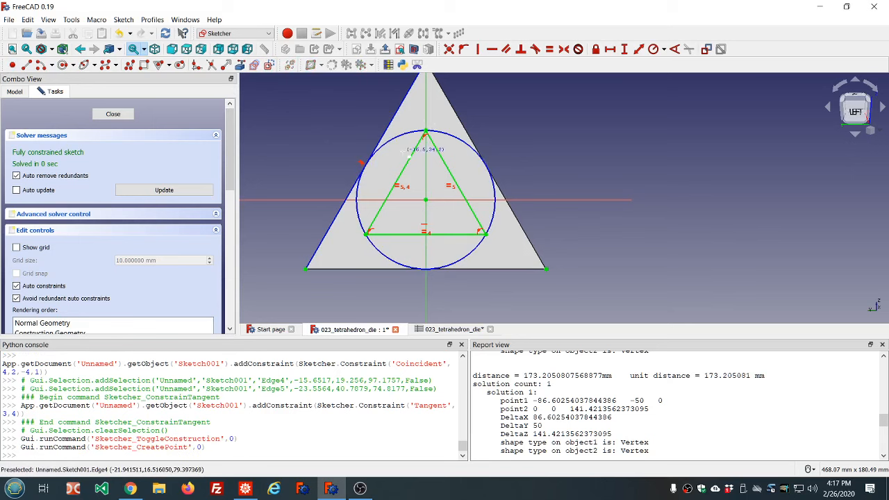
{"action": "left_click", "coordinate": [431, 116]}
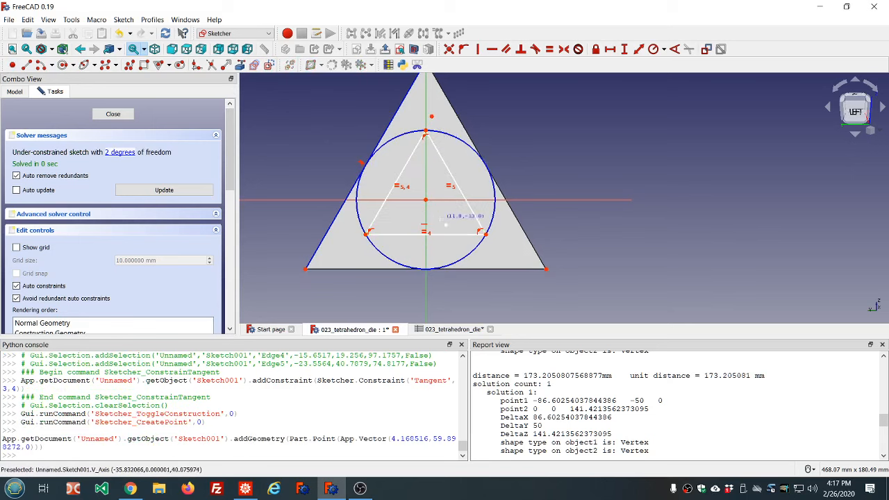
{"action": "left_click", "coordinate": [438, 221]}
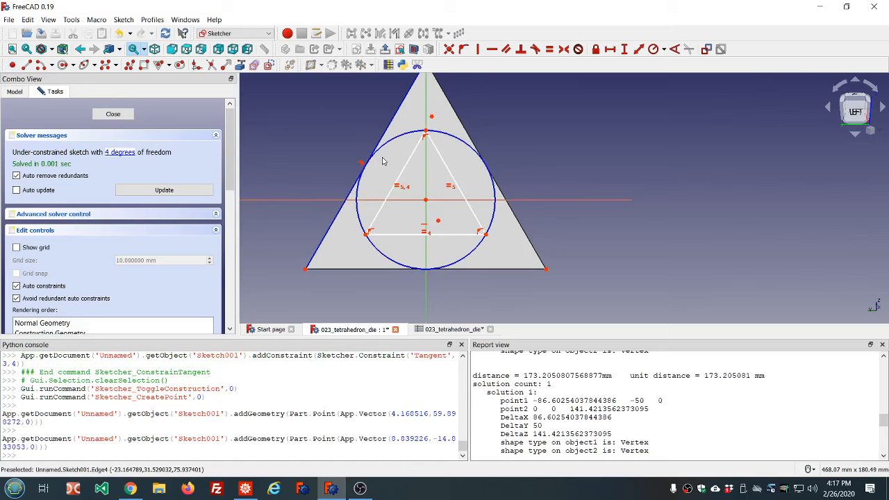
{"action": "left_click", "coordinate": [425, 132]}
{"action": "left_click", "coordinate": [431, 117]}
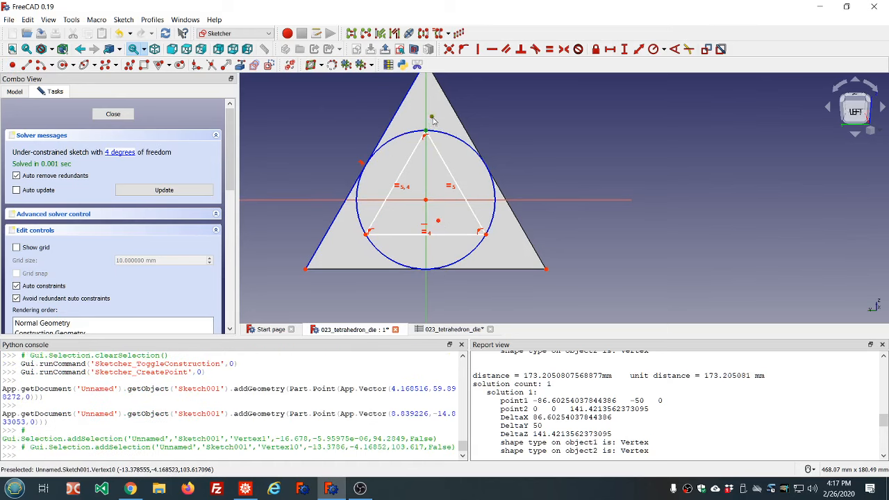
{"action": "left_click", "coordinate": [449, 49]}
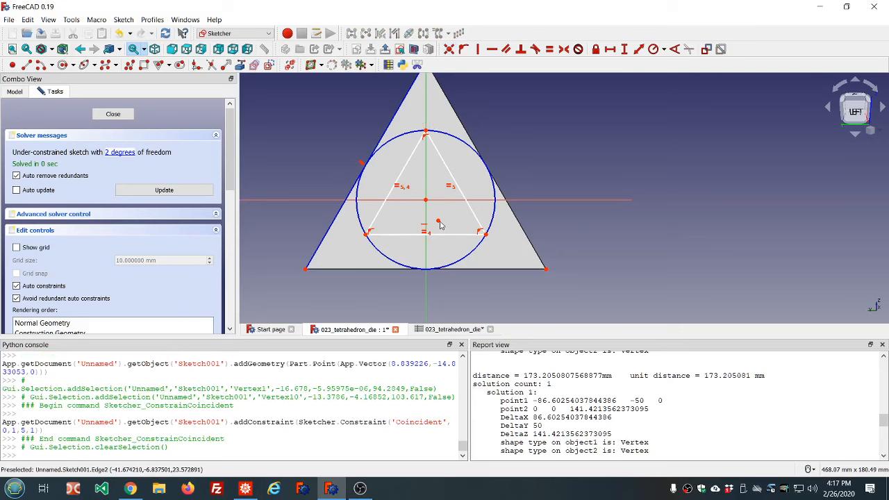
Constrain the second point symmetric between the inner triangle's two bottom corners and close the sketch
{"action": "left_click", "coordinate": [366, 234]}
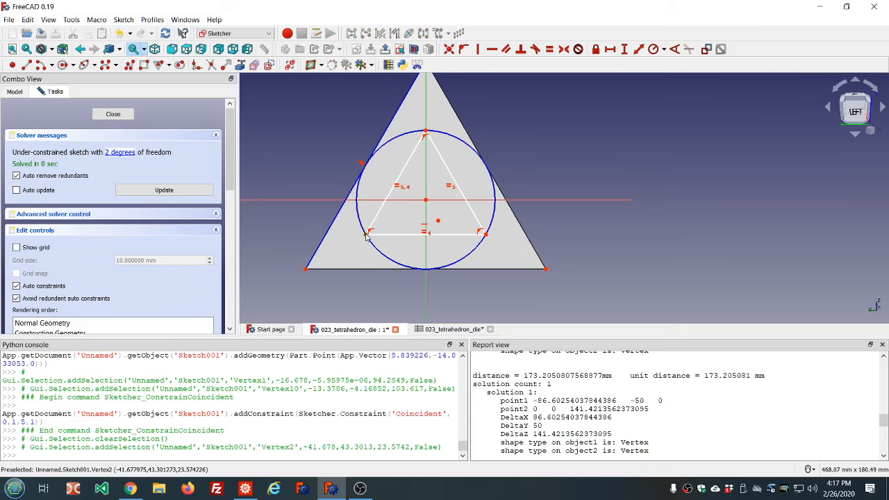
{"action": "left_click", "coordinate": [485, 234]}
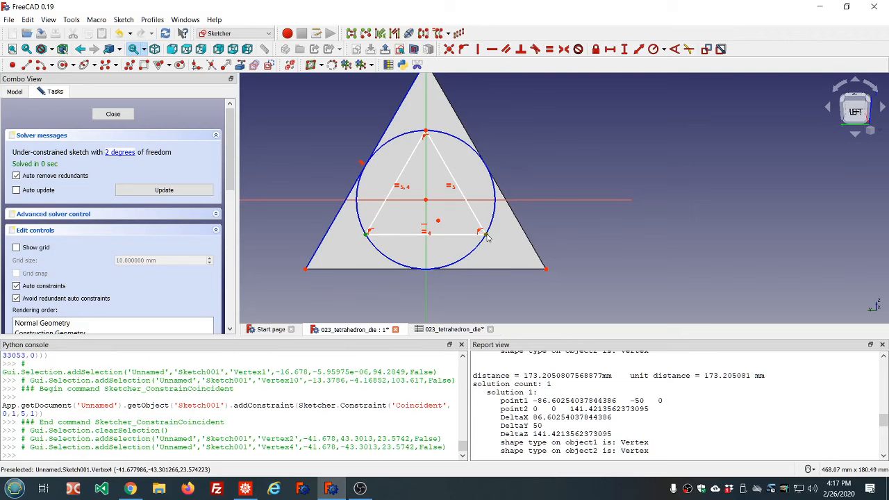
{"action": "left_click", "coordinate": [438, 222]}
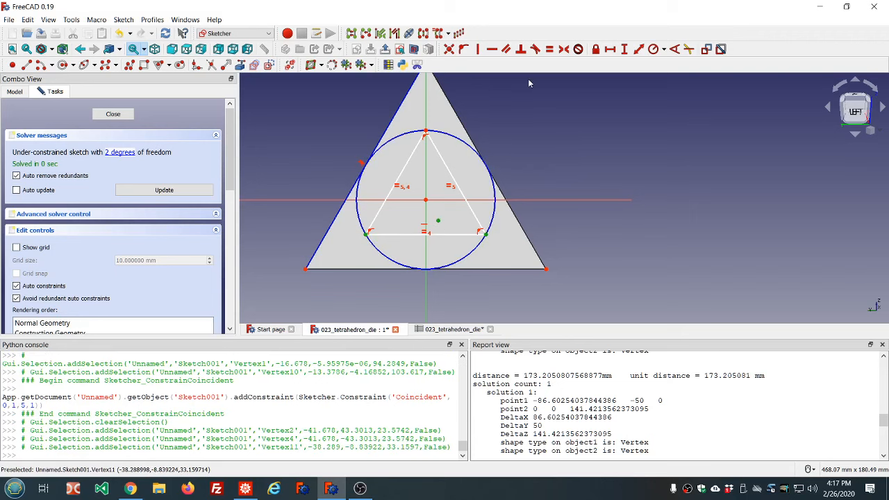
{"action": "left_click", "coordinate": [564, 50]}
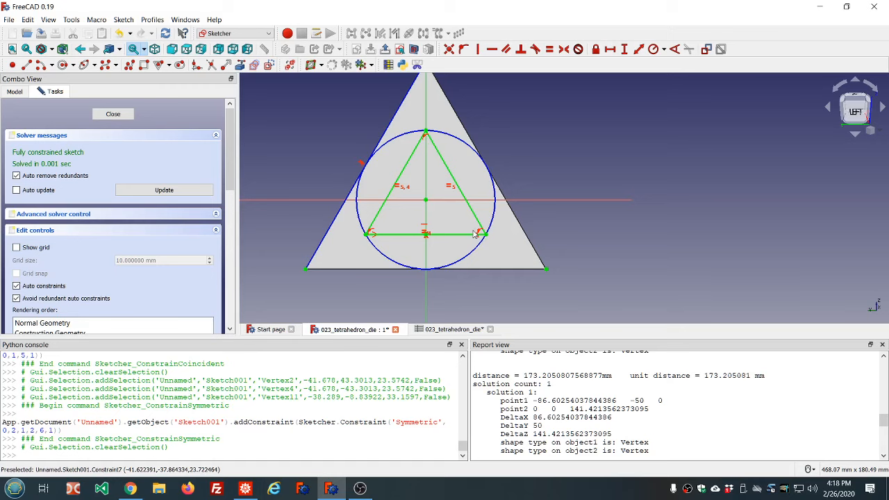
{"action": "left_click", "coordinate": [114, 115]}
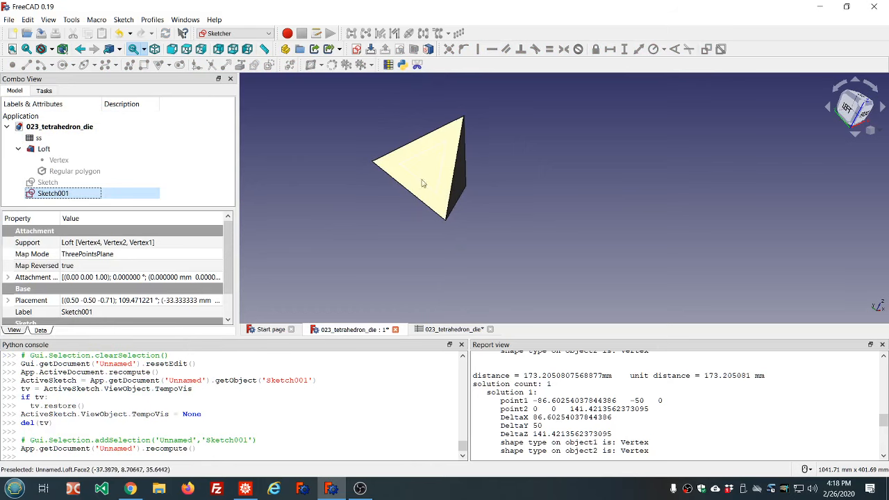
Show the first sketch and orbit around the die to inspect both face sketches
{"action": "mouse_move", "coordinate": [522, 167]}
{"action": "middle_mouse_down"}
{"action": "mouse_move", "coordinate": [453, 189]}
{"action": "mouse_move", "coordinate": [493, 198]}
{"action": "middle_mouse_up"}
{"action": "left_click", "coordinate": [85, 192]}
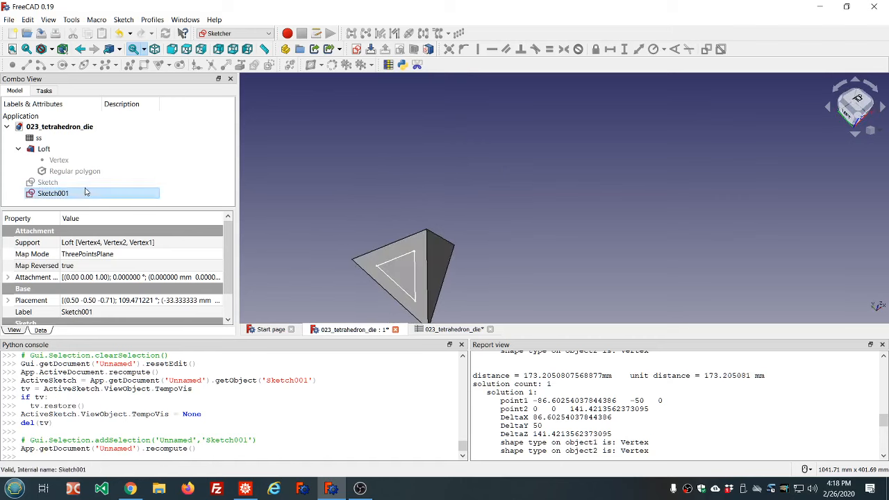
{"action": "left_click", "coordinate": [83, 182]}
{"action": "key", "text": "space"}
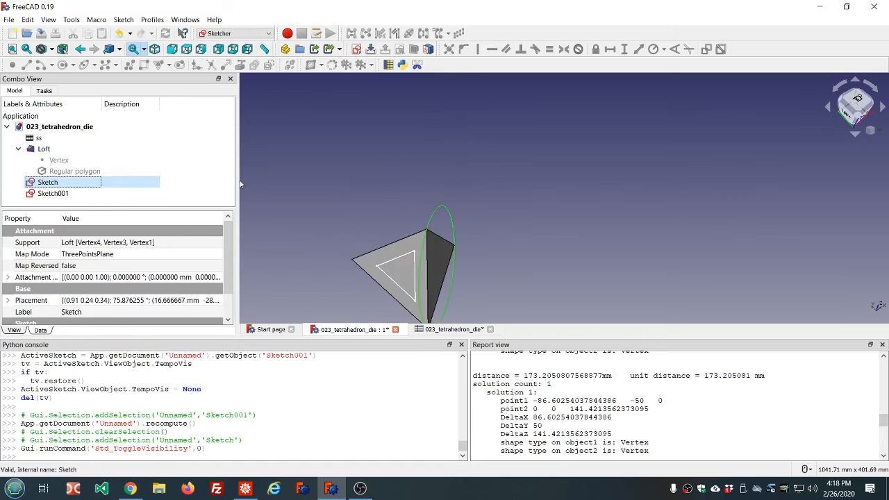
{"action": "mouse_move", "coordinate": [312, 186]}
{"action": "middle_mouse_down"}
{"action": "mouse_move", "coordinate": [317, 165]}
{"action": "mouse_move", "coordinate": [382, 173]}
{"action": "mouse_move", "coordinate": [342, 166]}
{"action": "mouse_move", "coordinate": [336, 193]}
{"action": "mouse_move", "coordinate": [439, 219]}
{"action": "middle_mouse_up"}
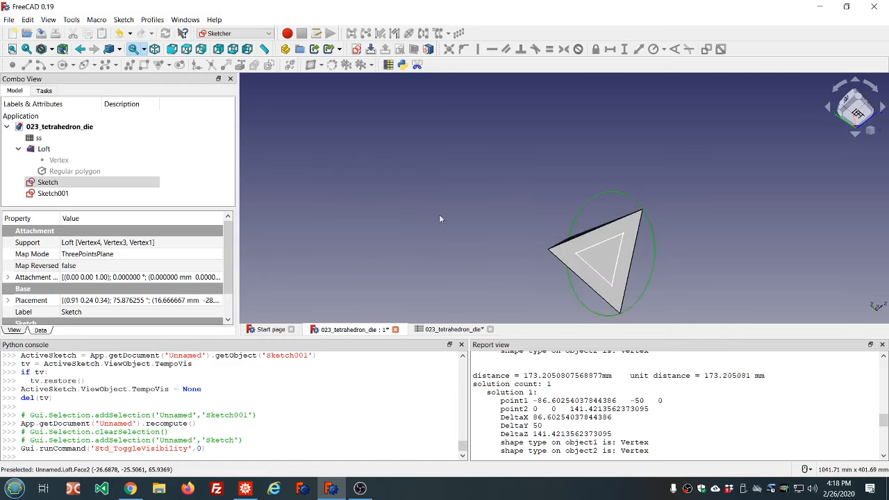
{"action": "scroll", "coordinate": [432, 185], "scroll_direction": "down", "scroll_amount": 2}
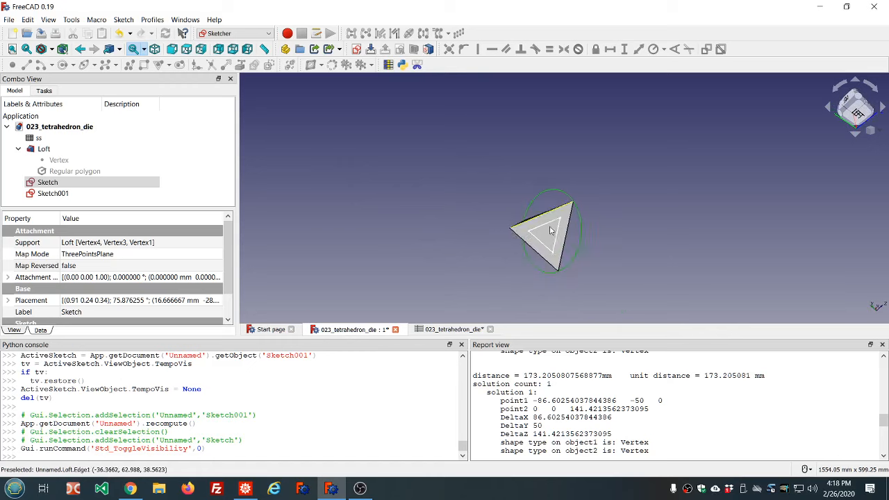
{"action": "scroll", "coordinate": [594, 233], "scroll_direction": "up", "scroll_amount": 4}
{"action": "middle_click_drag", "start_coordinate": [461, 182], "coordinate": [472, 169]}
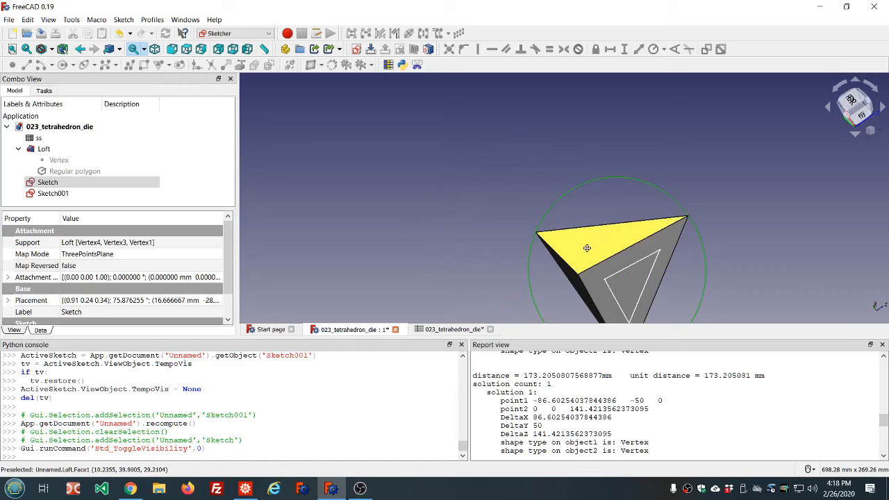
{"action": "middle_click_drag", "start_coordinate": [587, 247], "coordinate": [526, 188]}
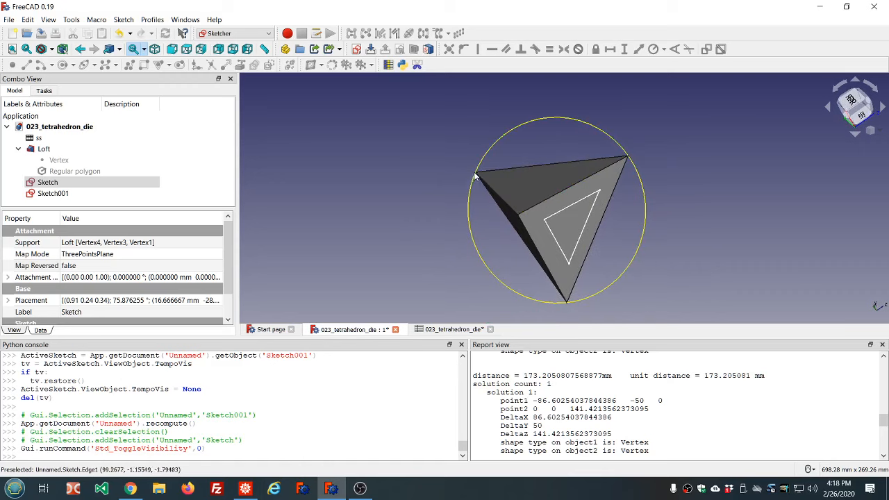
{"action": "left_click", "coordinate": [475, 177]}
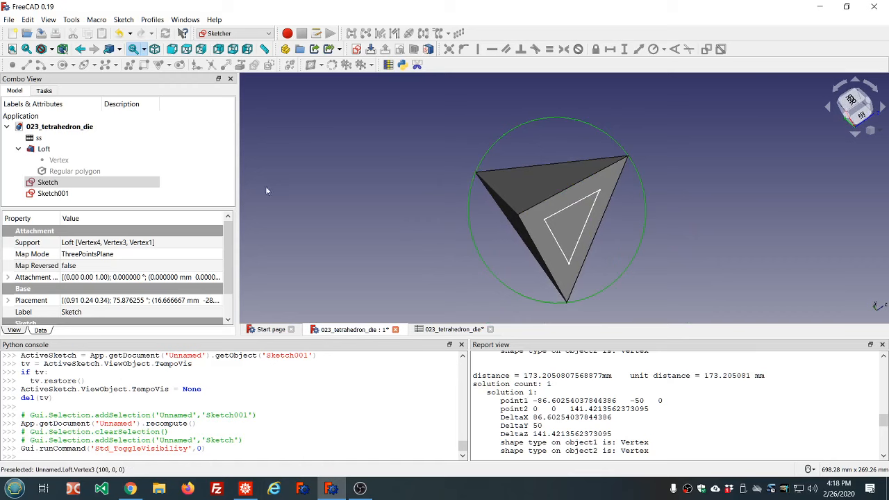
Hide both the first and the second sketch
{"action": "left_click", "coordinate": [81, 185]}
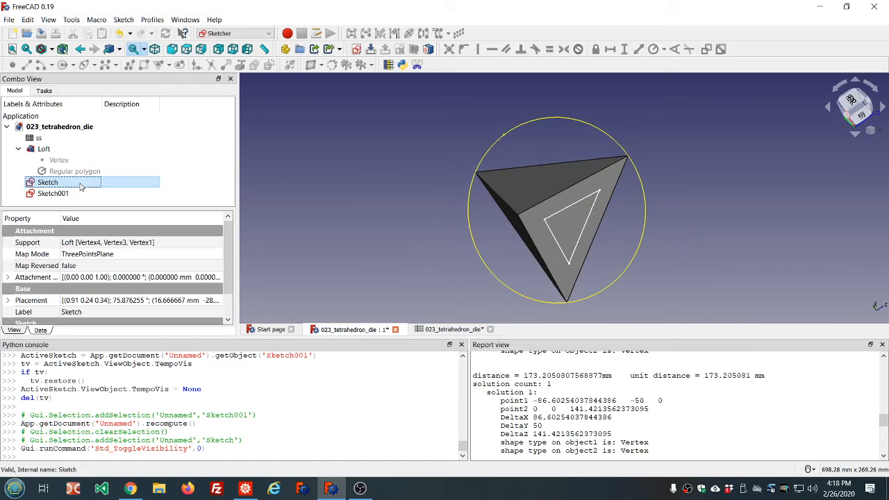
{"action": "key", "text": "space"}
{"action": "left_click", "coordinate": [55, 193]}
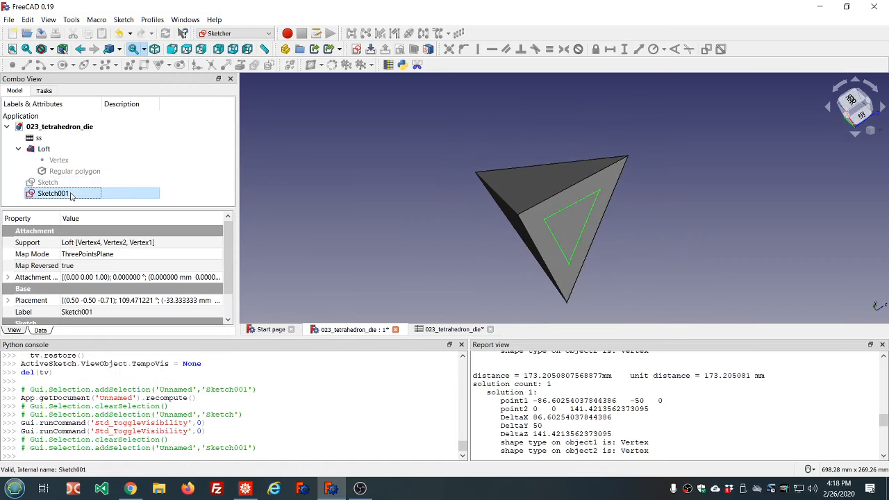
{"action": "key", "text": "space"}
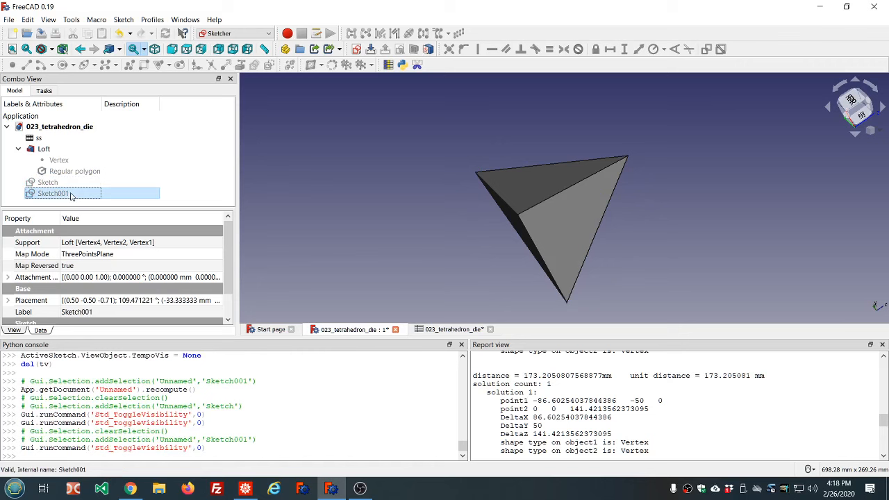
Select three corner vertices of another face and create a new sketch attached to them with ThreePointsPlane
{"action": "left_click", "coordinate": [476, 177]}
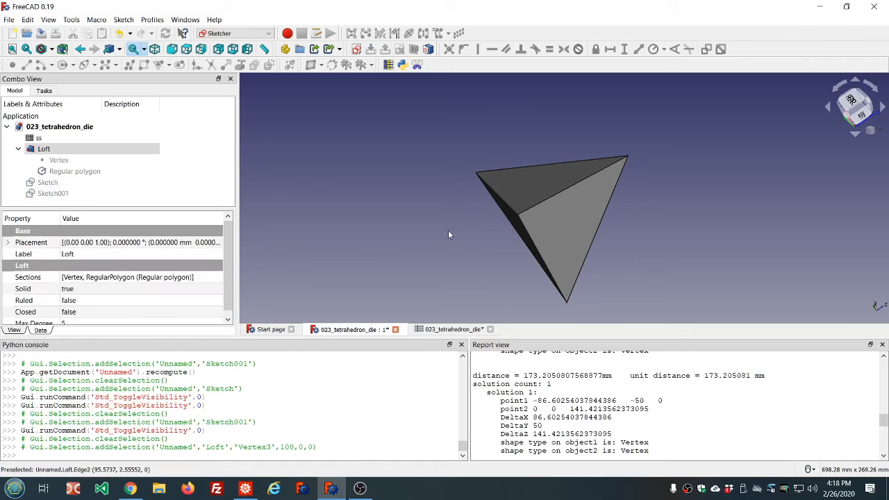
{"action": "left_click", "coordinate": [518, 217], "text": "ctrl"}
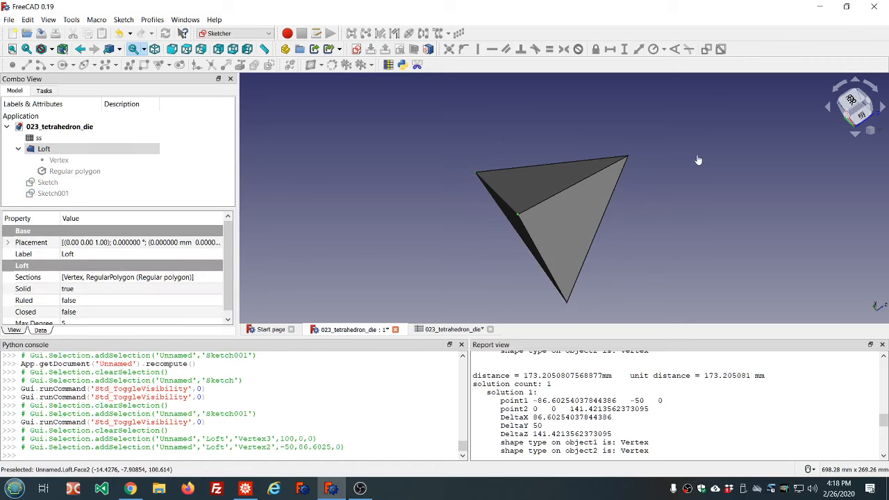
{"action": "left_click", "coordinate": [629, 157], "text": "ctrl"}
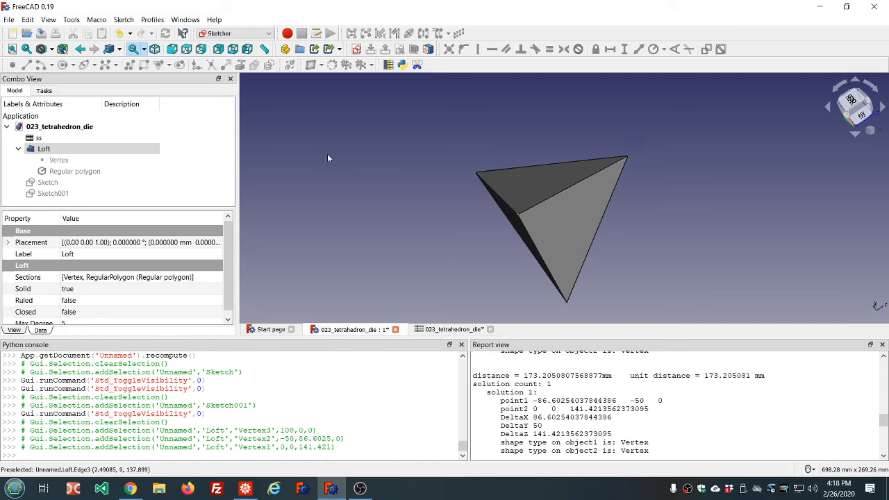
{"action": "left_click", "coordinate": [356, 50]}
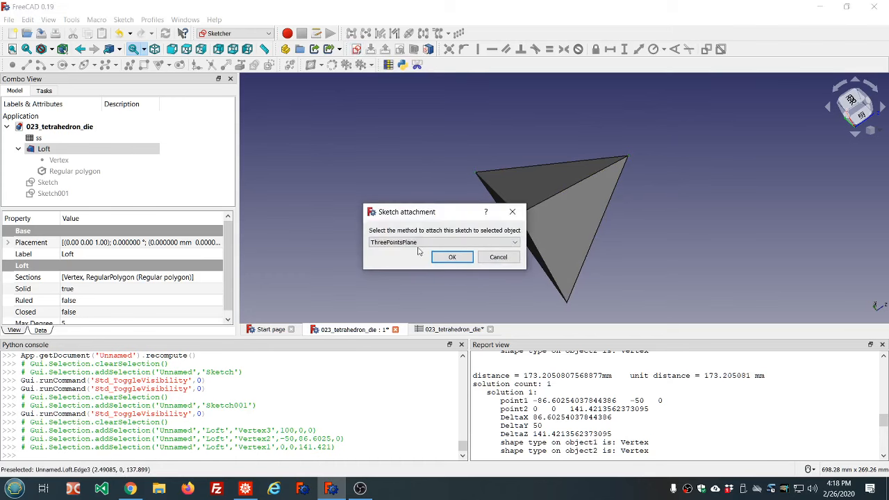
{"action": "left_click", "coordinate": [510, 242]}
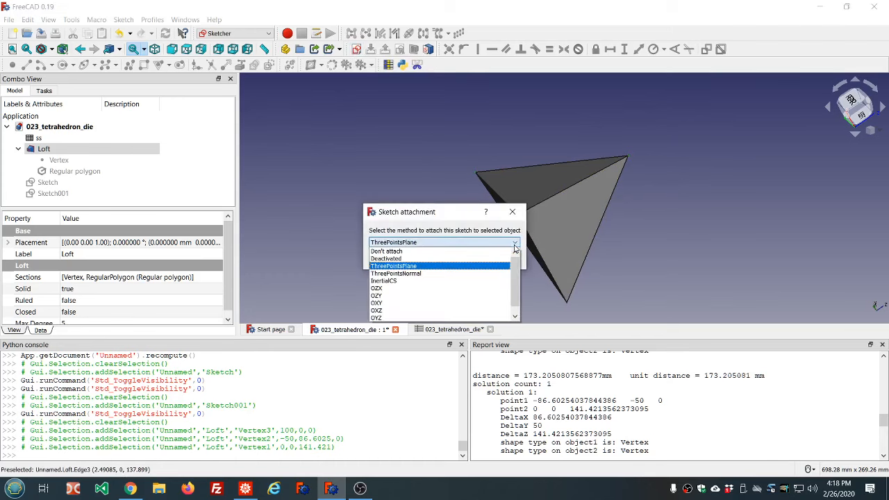
{"action": "left_click", "coordinate": [438, 267]}
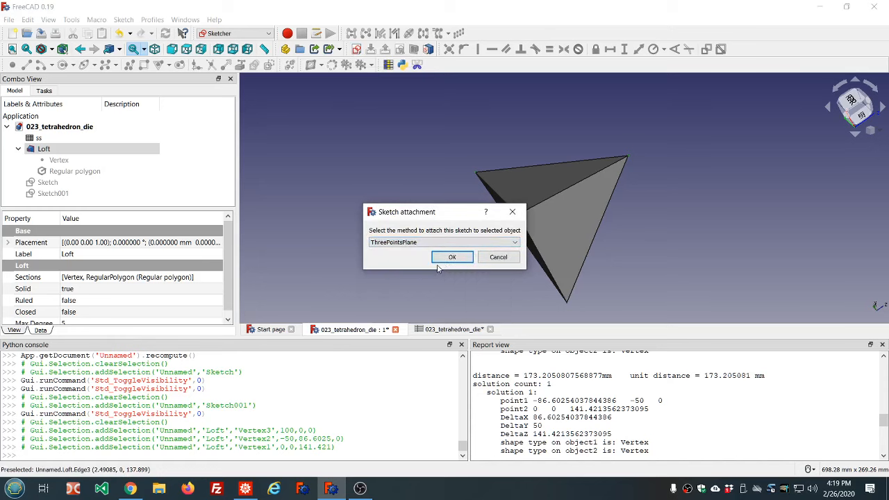
{"action": "left_click", "coordinate": [447, 256]}
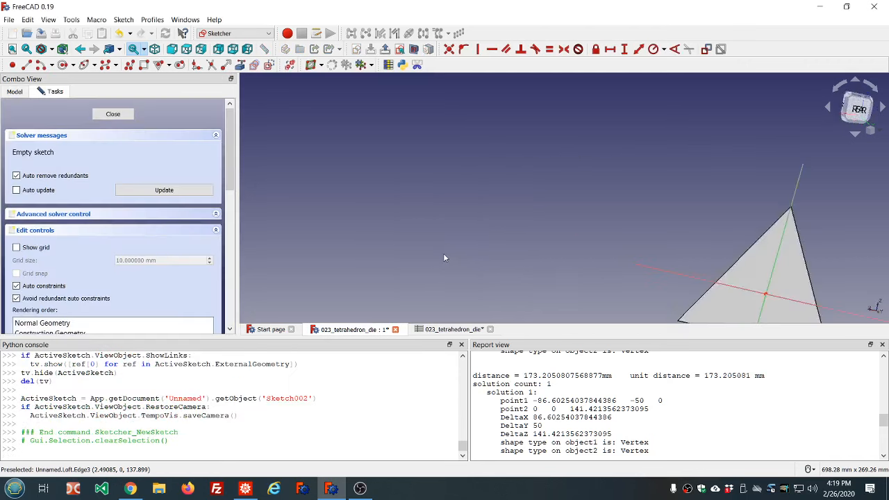
{"action": "scroll", "coordinate": [502, 269], "scroll_direction": "up", "scroll_amount": 10}
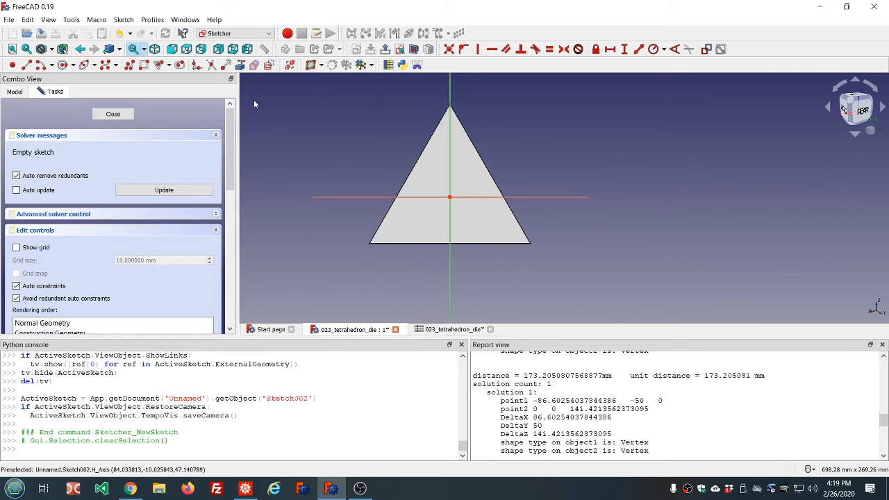
Import the face's three corner vertices into the new sketch as external geometry
{"action": "left_click", "coordinate": [269, 68]}
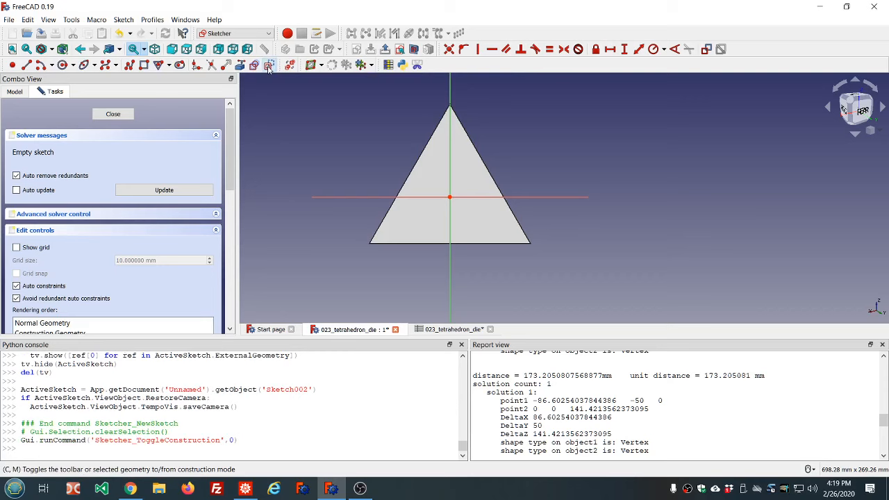
{"action": "left_click", "coordinate": [269, 67]}
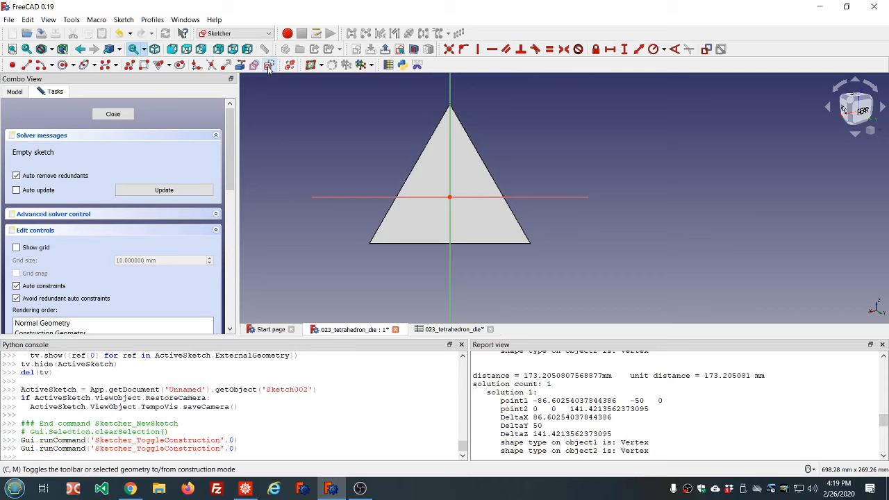
{"action": "left_click", "coordinate": [241, 67]}
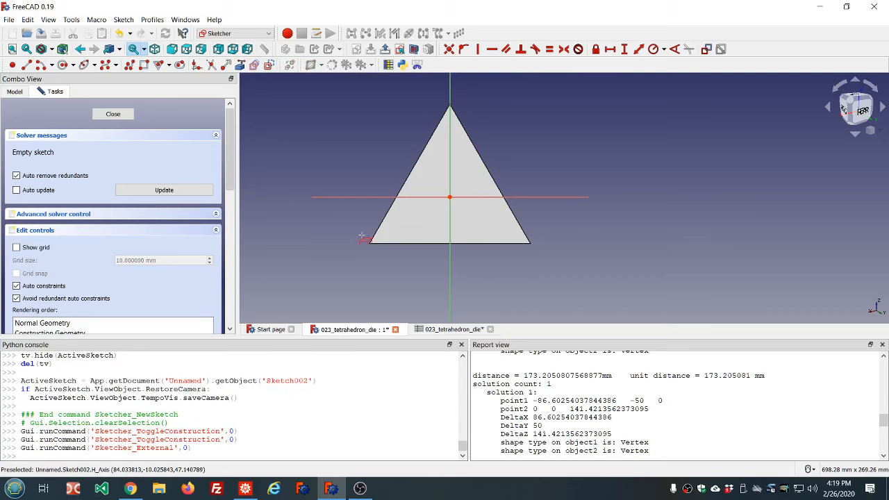
{"action": "left_click", "coordinate": [369, 243]}
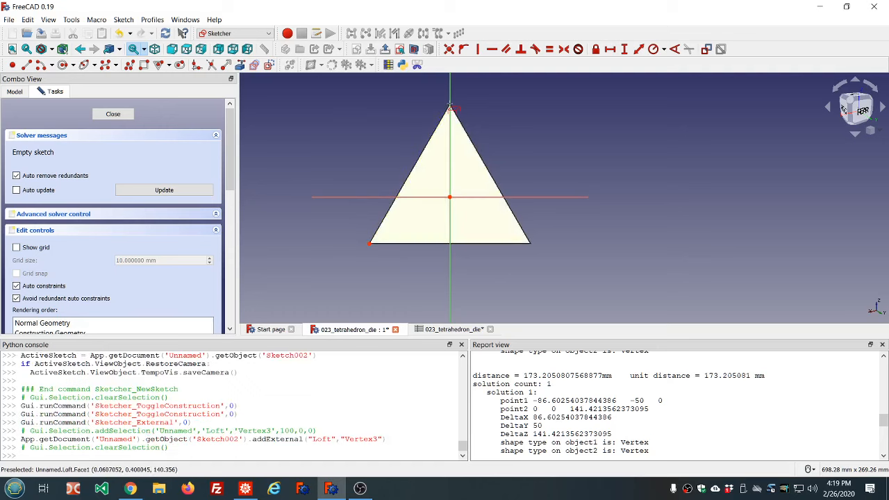
{"action": "left_click", "coordinate": [450, 104]}
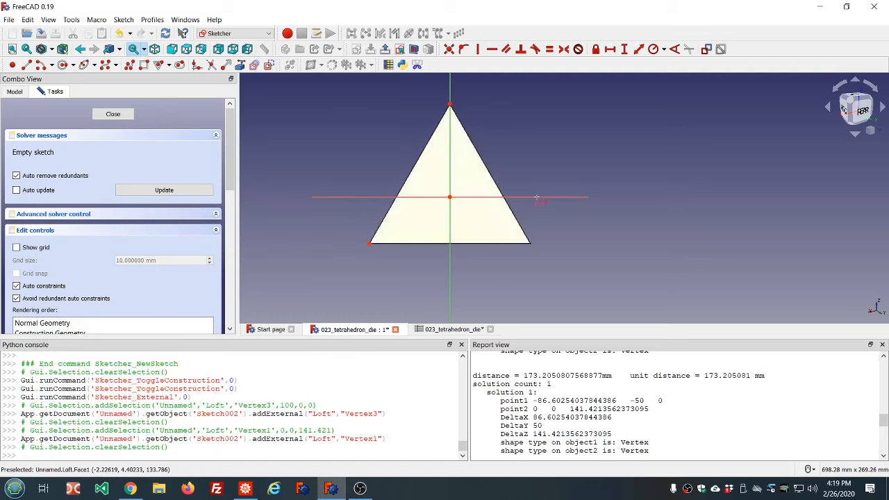
{"action": "left_click", "coordinate": [531, 245]}
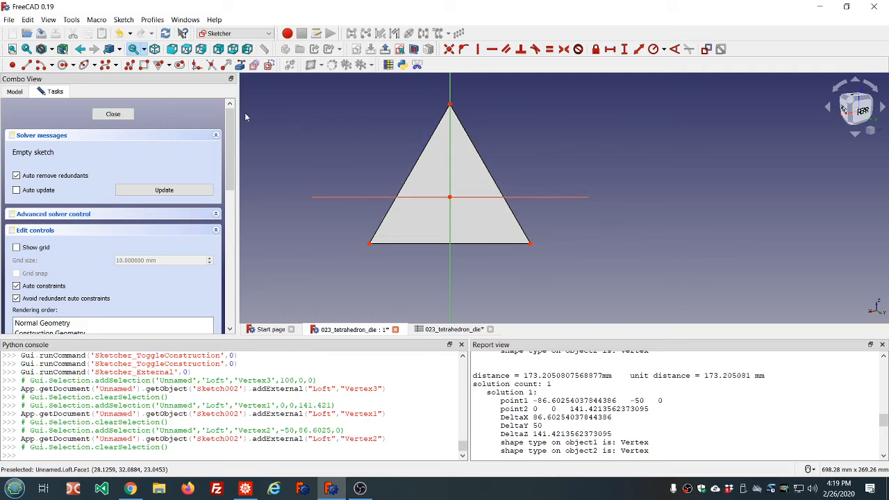
Draw a construction line from the face's bottom-left corner to its top corner
{"action": "left_click", "coordinate": [268, 66]}
{"action": "left_click", "coordinate": [27, 64]}
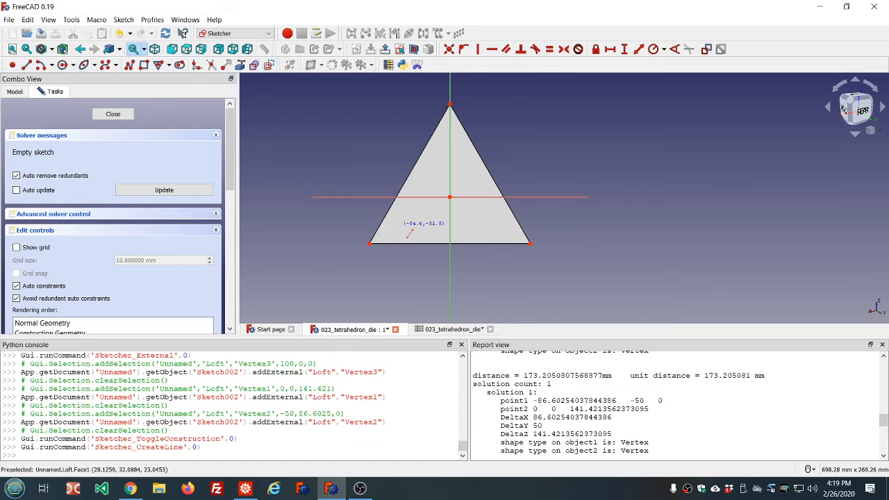
{"action": "left_click", "coordinate": [368, 244]}
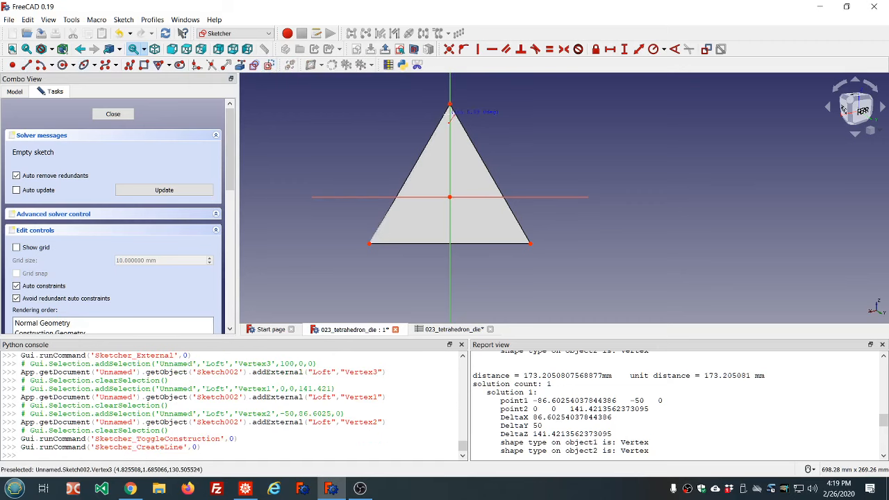
{"action": "left_click", "coordinate": [450, 104]}
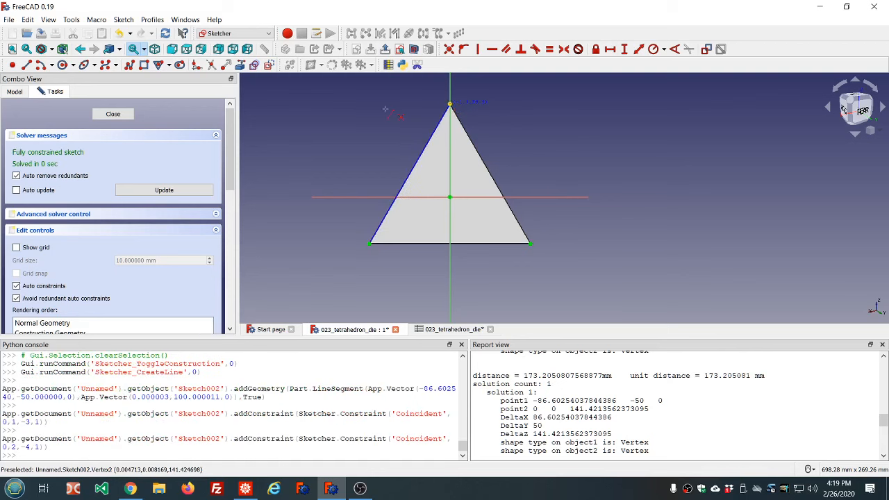
Draw a regular triangle centred at the sketch origin with its top vertex on the vertical axis
{"action": "left_click", "coordinate": [269, 65]}
{"action": "left_click", "coordinate": [158, 65]}
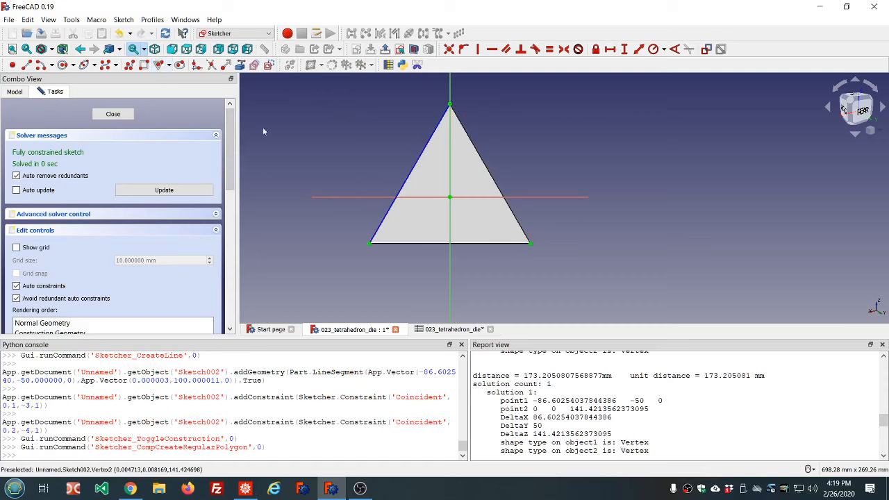
{"action": "left_click", "coordinate": [450, 198]}
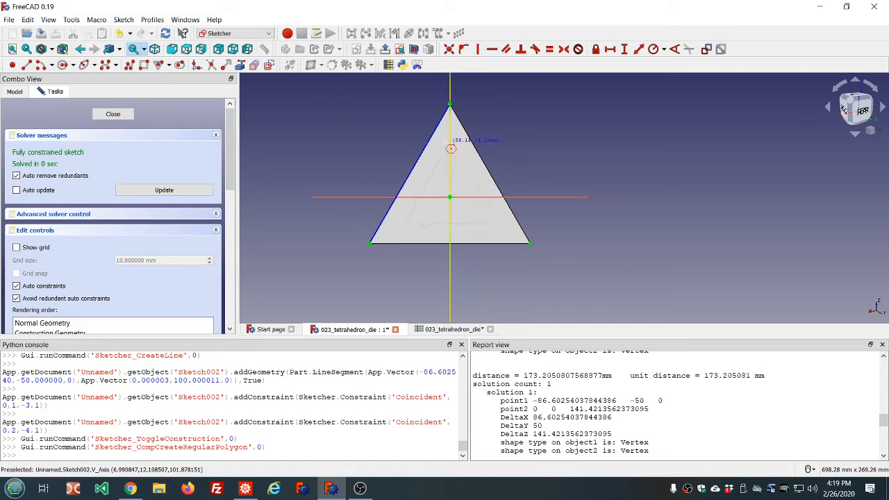
{"action": "left_click", "coordinate": [444, 142]}
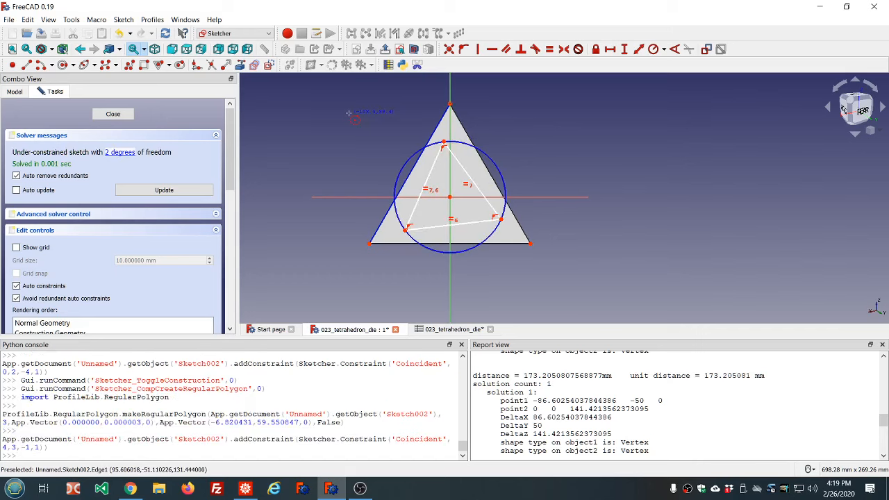
Constrain the inner triangle's centre point coincident with the sketch origin
{"action": "left_click", "coordinate": [438, 197]}
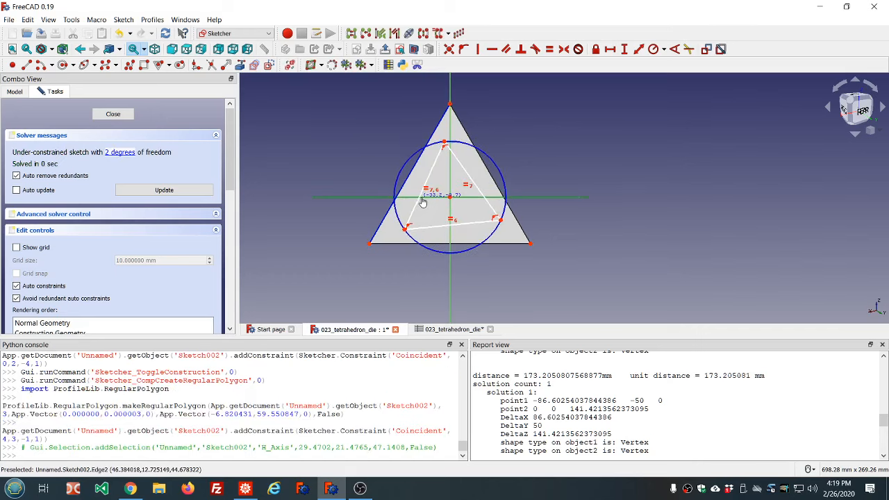
{"action": "left_click_drag", "start_coordinate": [422, 201], "coordinate": [448, 200]}
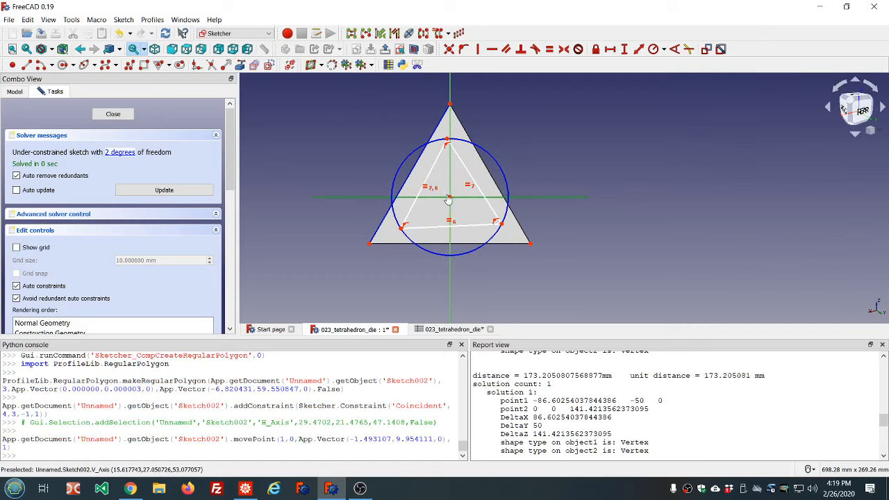
{"action": "left_click", "coordinate": [450, 199]}
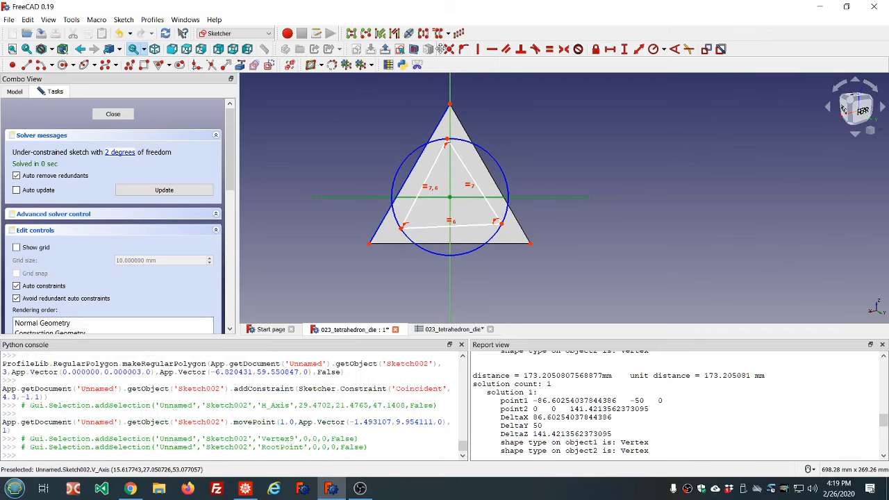
{"action": "left_click", "coordinate": [449, 49]}
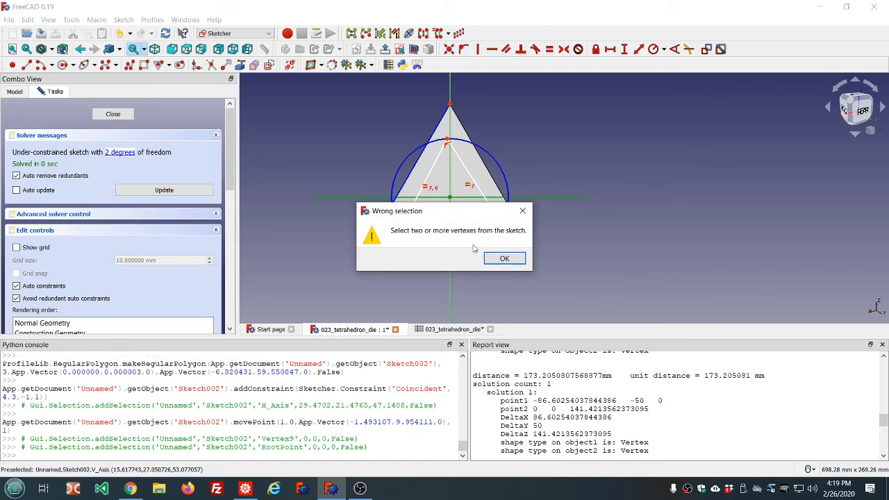
{"action": "left_click", "coordinate": [500, 259]}
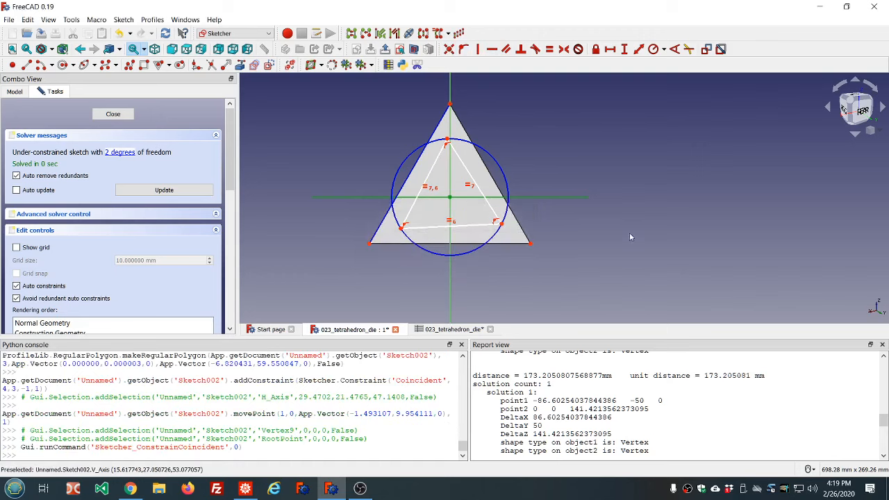
{"action": "left_click", "coordinate": [452, 200]}
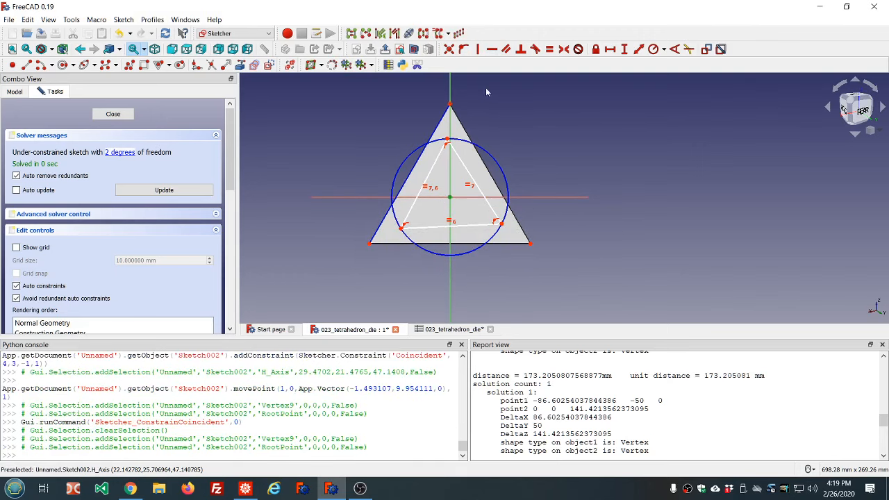
{"action": "left_click", "coordinate": [449, 49]}
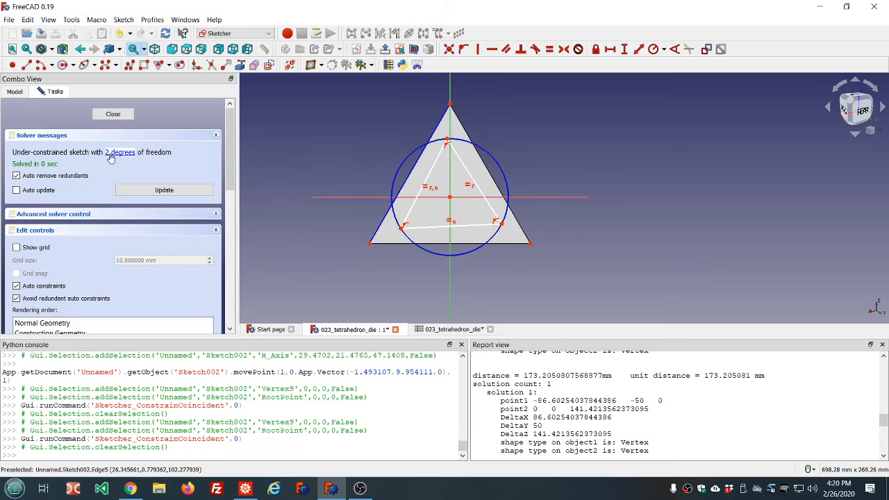
Constrain the inner triangle's bottom edge horizontal and its circumcircle tangent to the face's left edge
{"action": "left_click", "coordinate": [444, 224]}
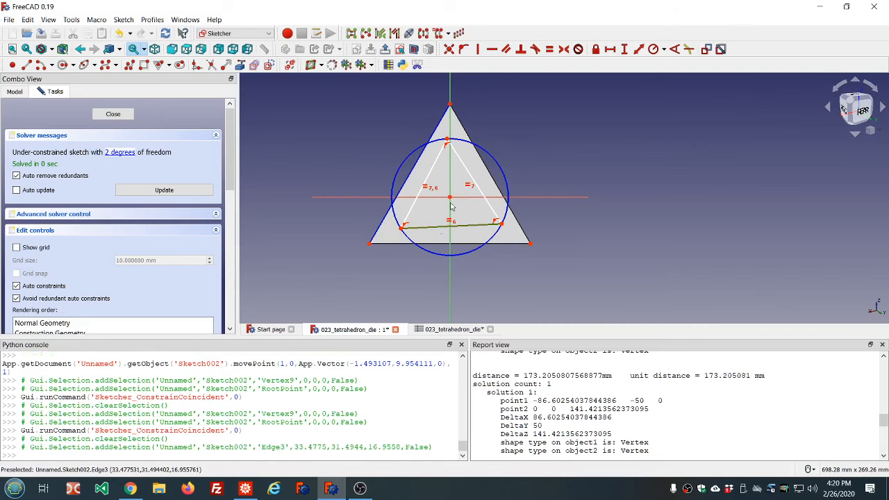
{"action": "left_click", "coordinate": [492, 49]}
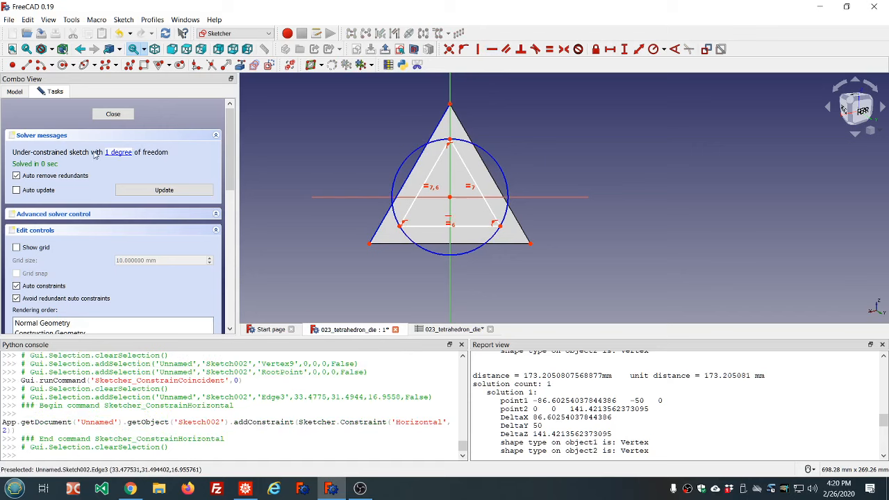
{"action": "left_click_drag", "start_coordinate": [442, 143], "coordinate": [419, 178]}
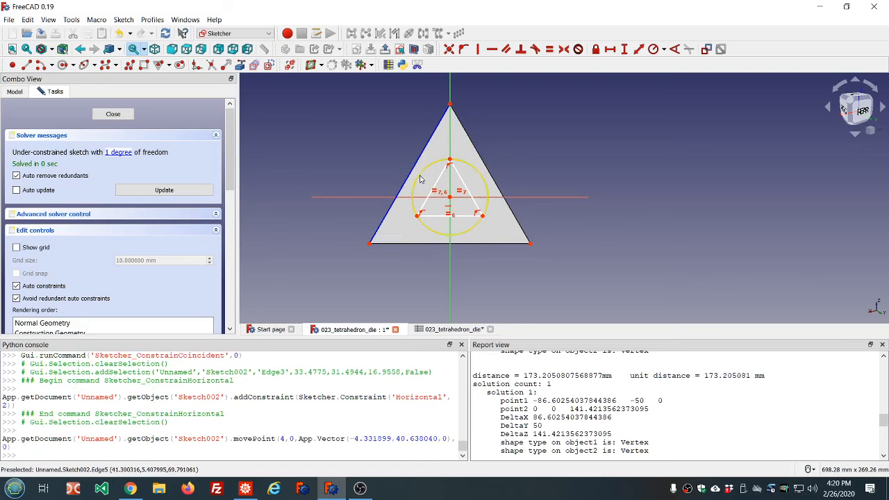
{"action": "left_click", "coordinate": [418, 179]}
{"action": "left_click", "coordinate": [408, 178]}
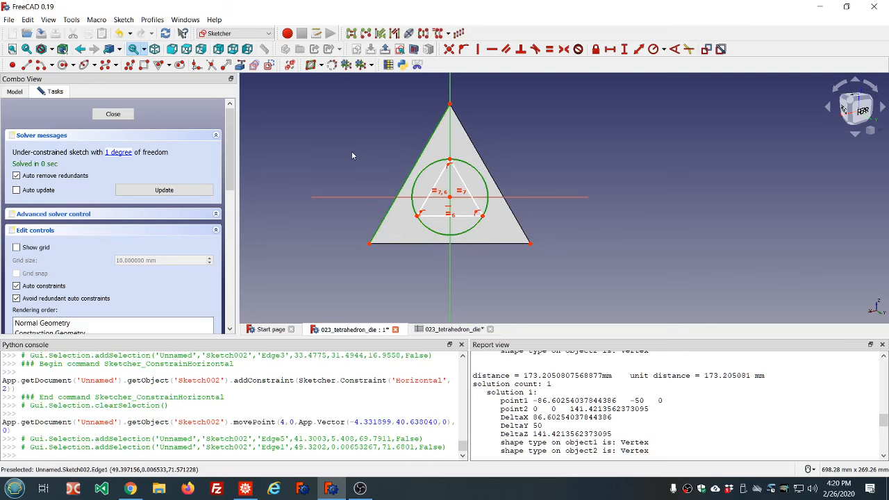
{"action": "left_click", "coordinate": [535, 49]}
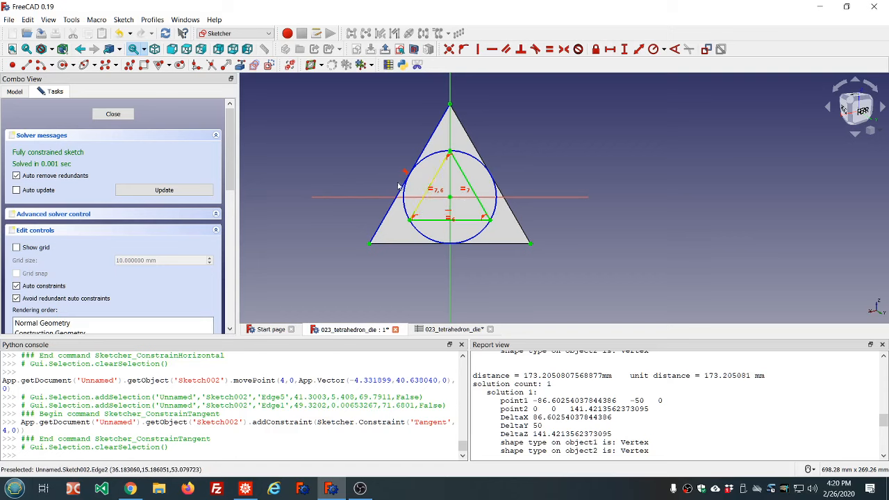
Place points on the inner triangle's three corners and close the sketch
{"action": "left_click", "coordinate": [14, 66]}
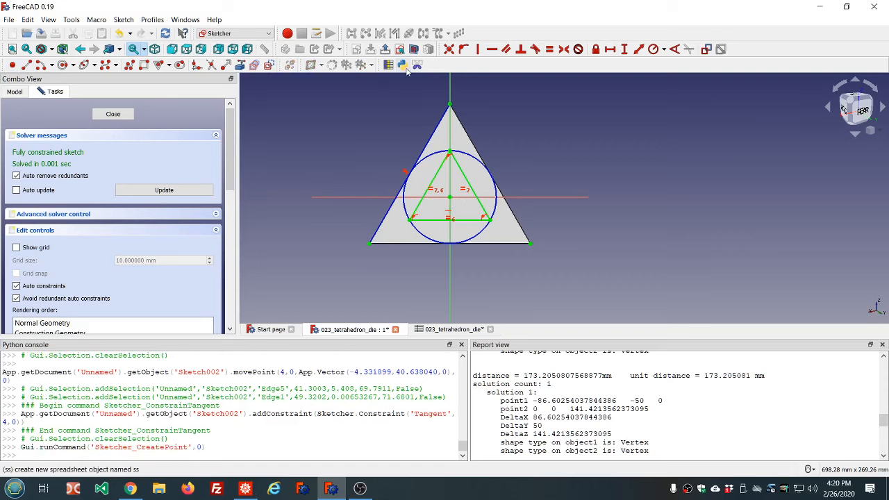
{"action": "left_click", "coordinate": [451, 151]}
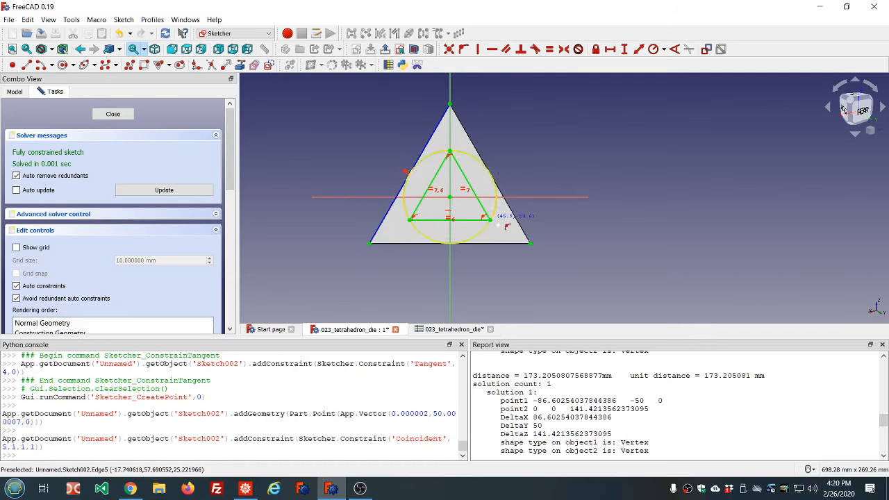
{"action": "left_click", "coordinate": [490, 219]}
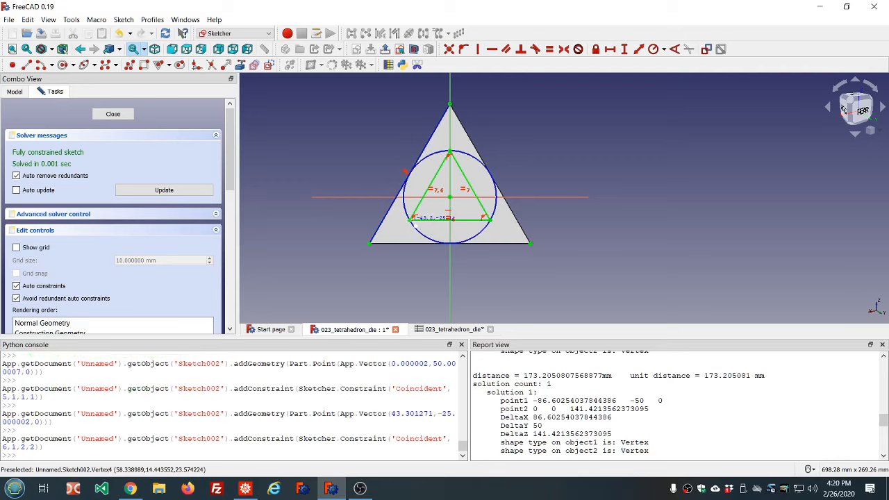
{"action": "left_click", "coordinate": [413, 220]}
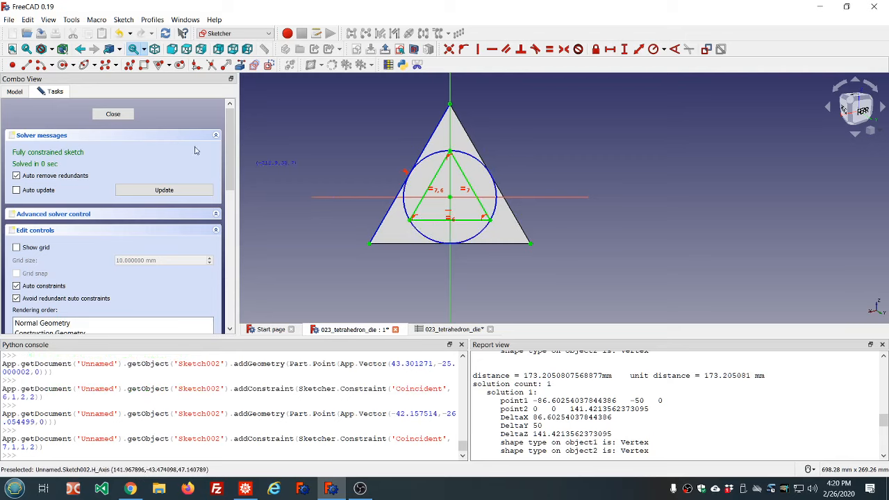
{"action": "left_click", "coordinate": [108, 117]}
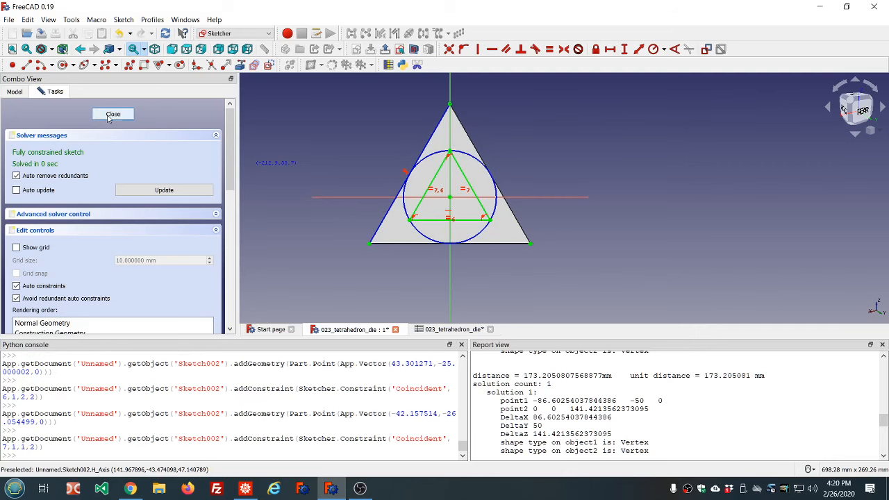
{"action": "left_click", "coordinate": [110, 115]}
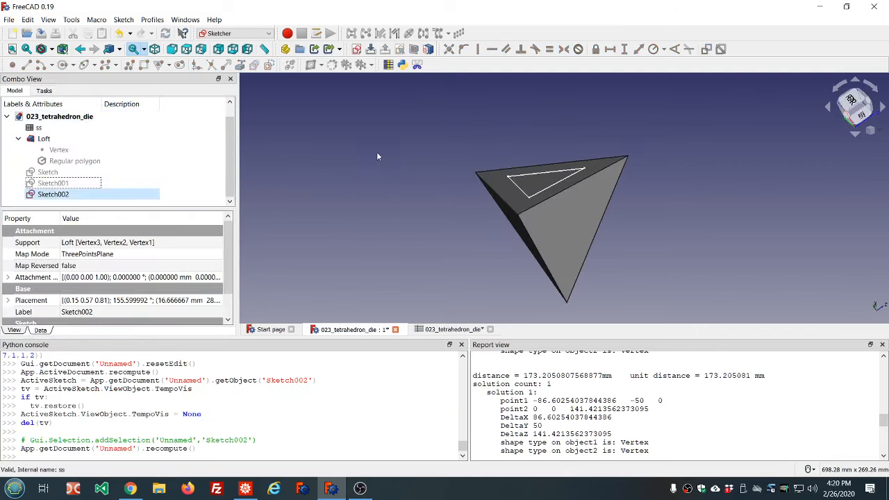
Reopen the third sketch to check it, then close it again
{"action": "double_click", "coordinate": [61, 194]}
{"action": "scroll", "coordinate": [351, 192], "scroll_direction": "down", "scroll_amount": 3}
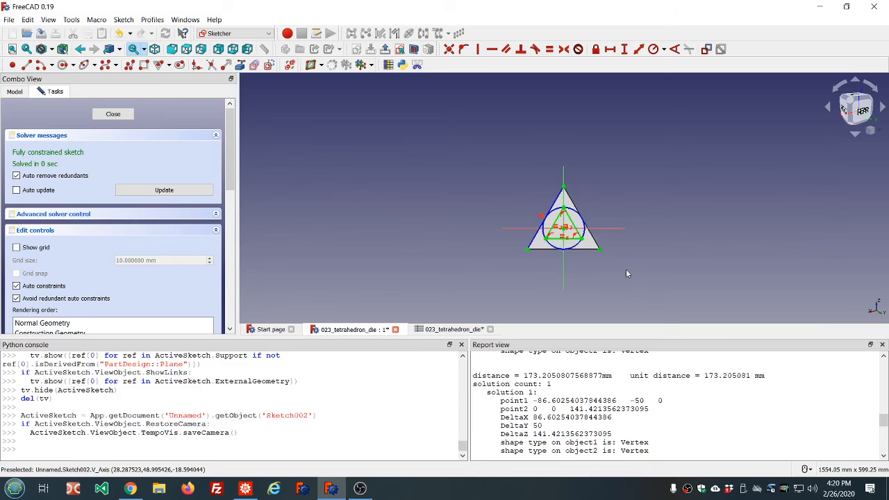
{"action": "left_click", "coordinate": [108, 114]}
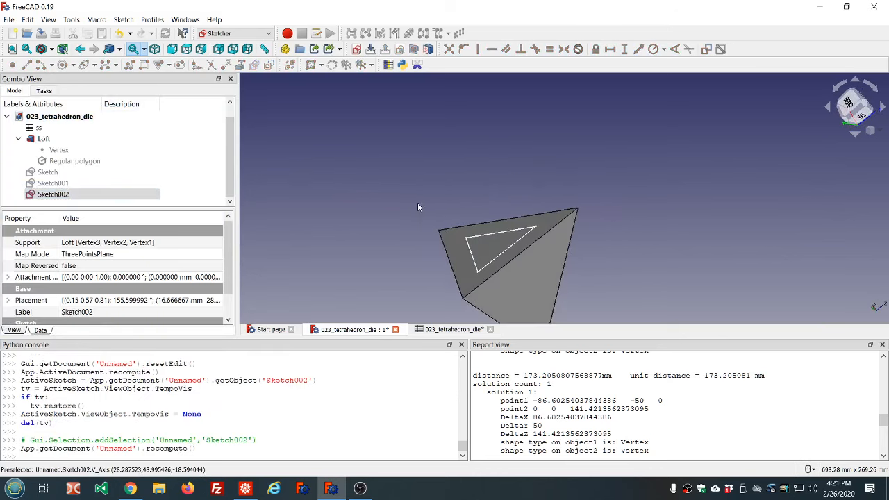
Show the first and second sketches and orbit the die to view all three face sketches
{"action": "left_click", "coordinate": [55, 183]}
{"action": "key", "text": "space"}
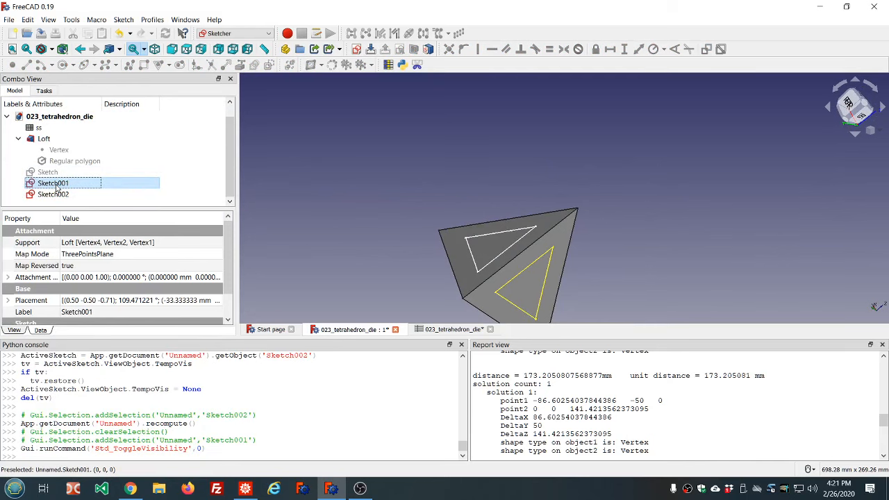
{"action": "left_click", "coordinate": [49, 171]}
{"action": "key", "text": "space"}
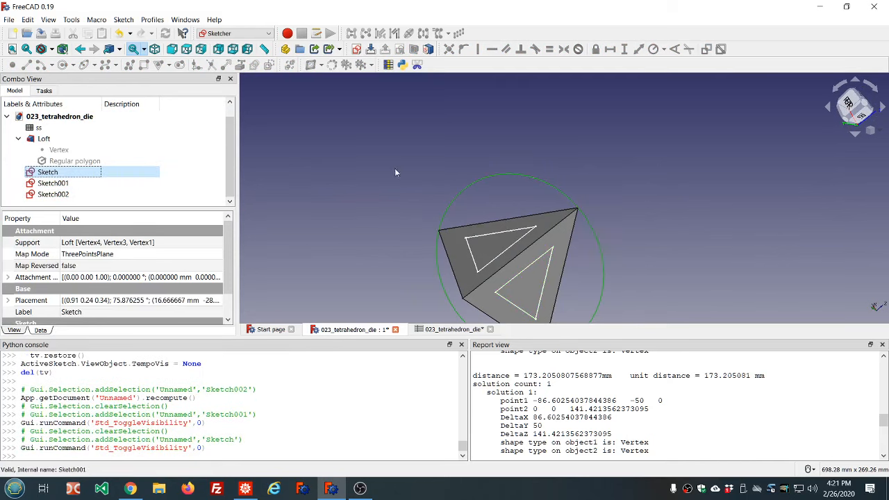
{"action": "middle_click_drag", "start_coordinate": [744, 172], "coordinate": [480, 127]}
{"action": "scroll", "coordinate": [531, 207], "scroll_direction": "down", "scroll_amount": 5}
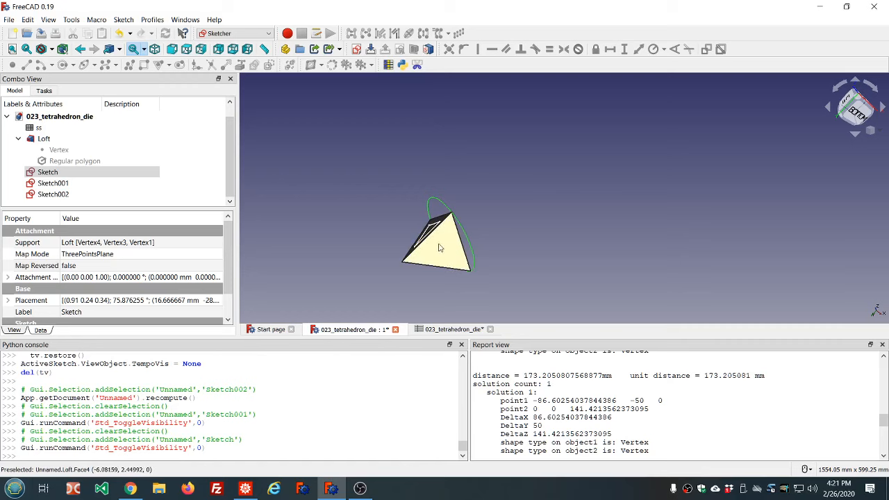
Hide the first face sketch
{"action": "scroll", "coordinate": [445, 256], "scroll_direction": "up", "scroll_amount": 2}
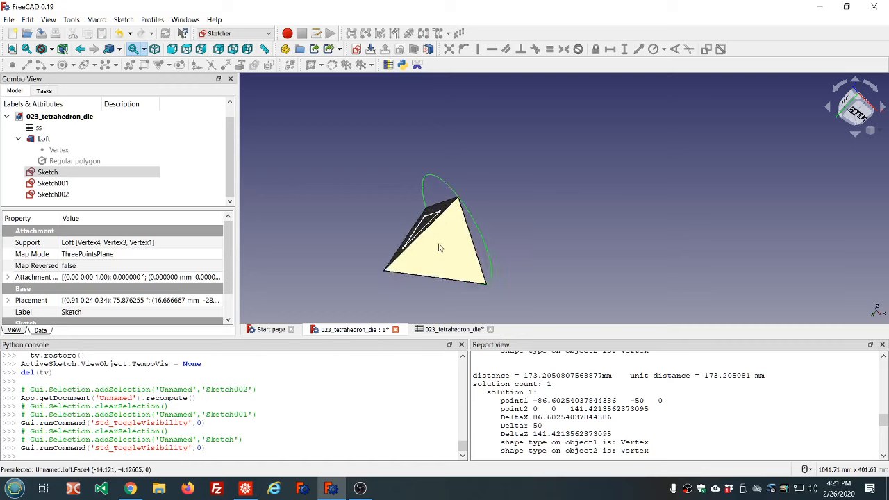
{"action": "left_click", "coordinate": [48, 172]}
{"action": "key", "text": "space"}
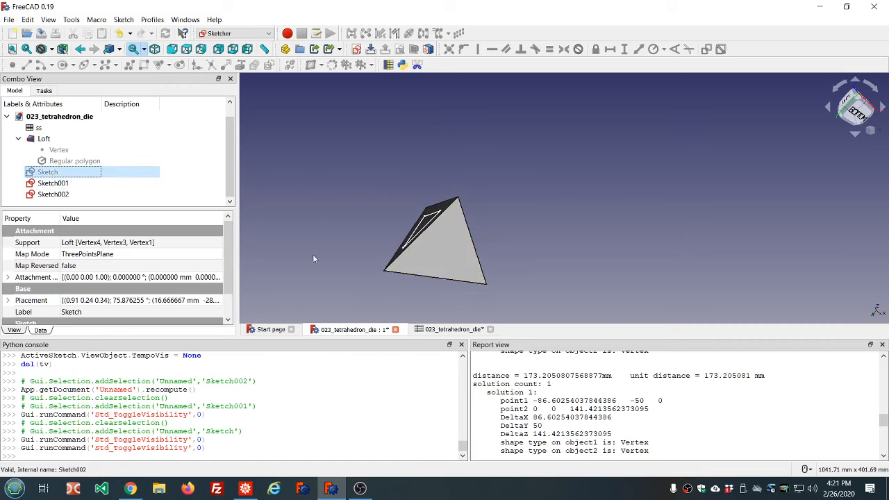
Create a new sketch attached to the die's fourth face by picking its three corner vertices, using ThreePointsPlane mode
{"action": "left_click", "coordinate": [385, 270]}
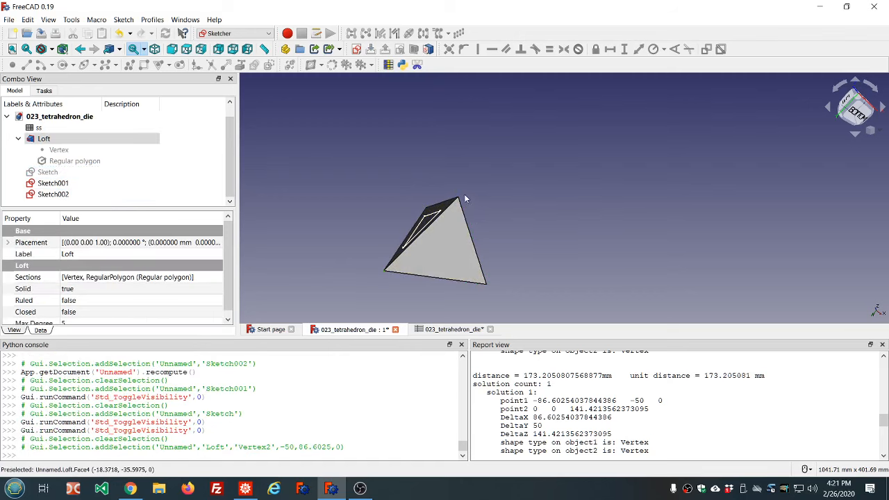
{"action": "left_click", "coordinate": [458, 198]}
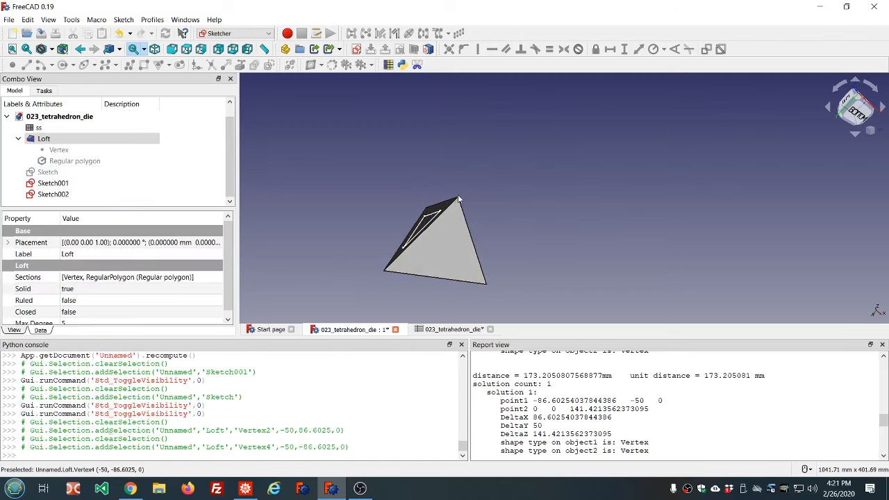
{"action": "left_click", "coordinate": [487, 284], "text": "ctrl"}
{"action": "left_click", "coordinate": [381, 273], "text": "ctrl"}
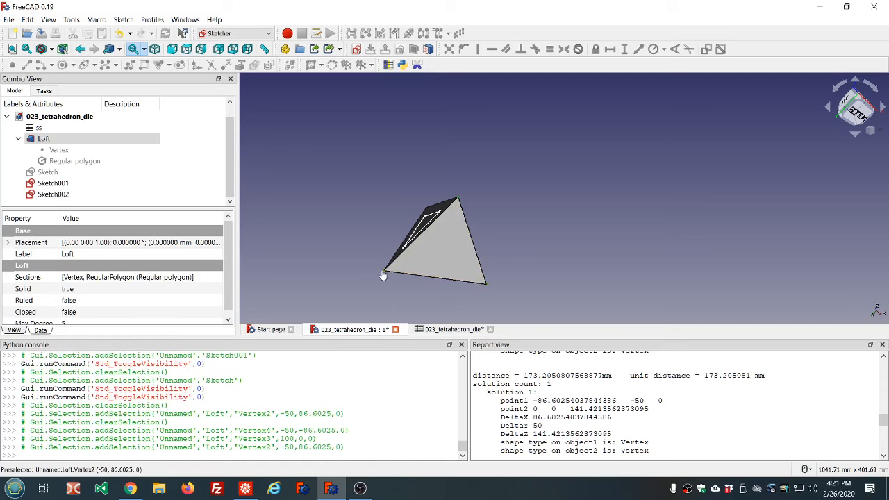
{"action": "left_click", "coordinate": [354, 51]}
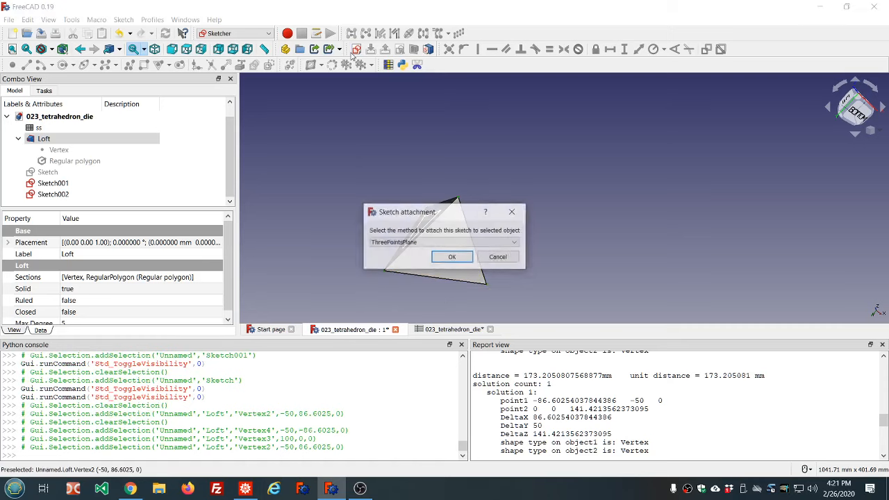
{"action": "left_click", "coordinate": [451, 257]}
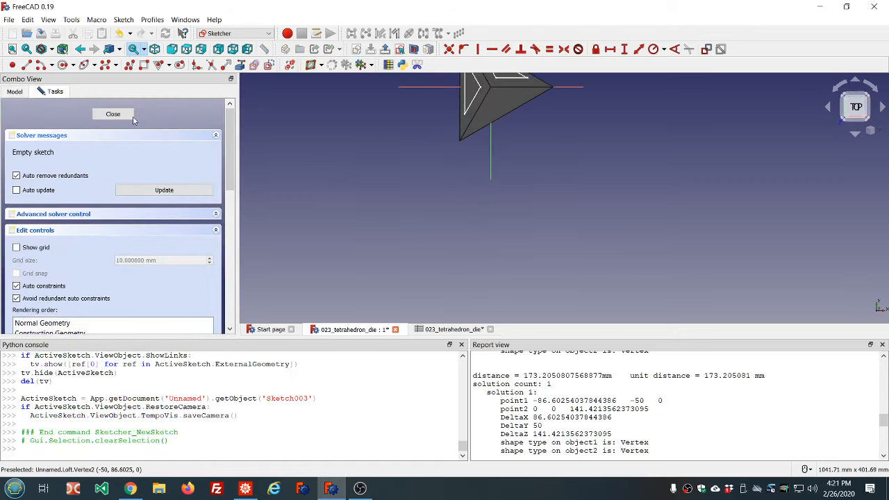
Close the empty sketch and set its Map Reversed property to true
{"action": "left_click", "coordinate": [119, 115]}
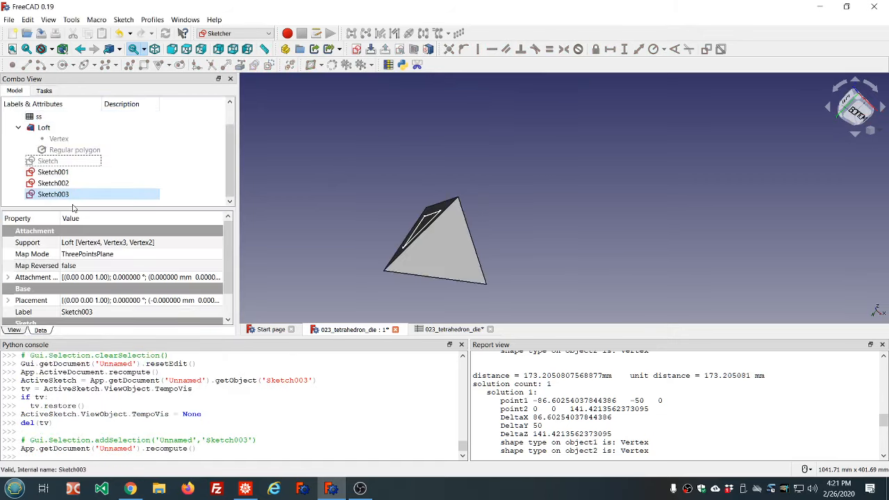
{"action": "left_click", "coordinate": [81, 268]}
{"action": "scroll", "coordinate": [81, 268], "scroll_direction": "down", "scroll_amount": 1}
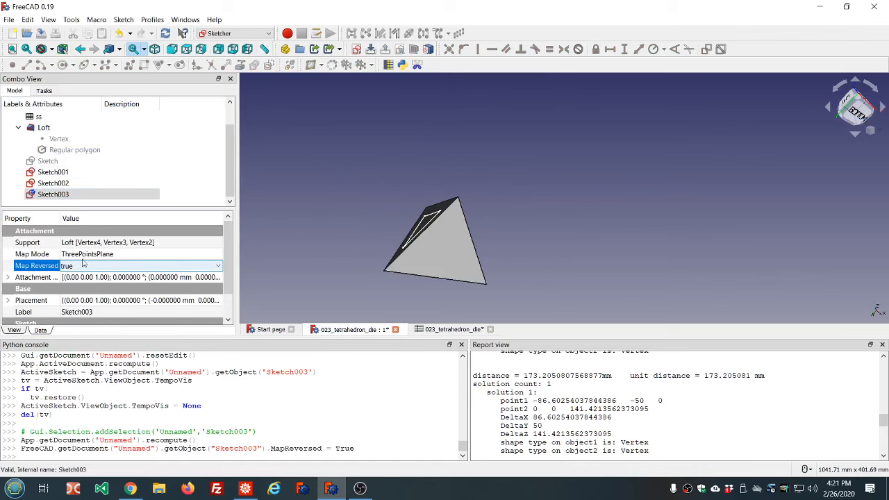
{"action": "left_click", "coordinate": [268, 167]}
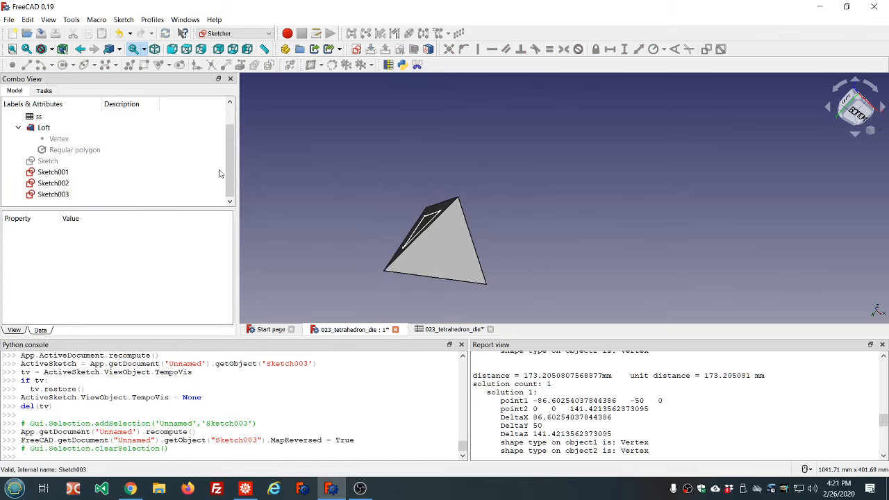
Reopen the new sketch and inspect it in wireframe display, then restore the As is display style
{"action": "left_click", "coordinate": [53, 196]}
{"action": "double_click", "coordinate": [52, 196]}
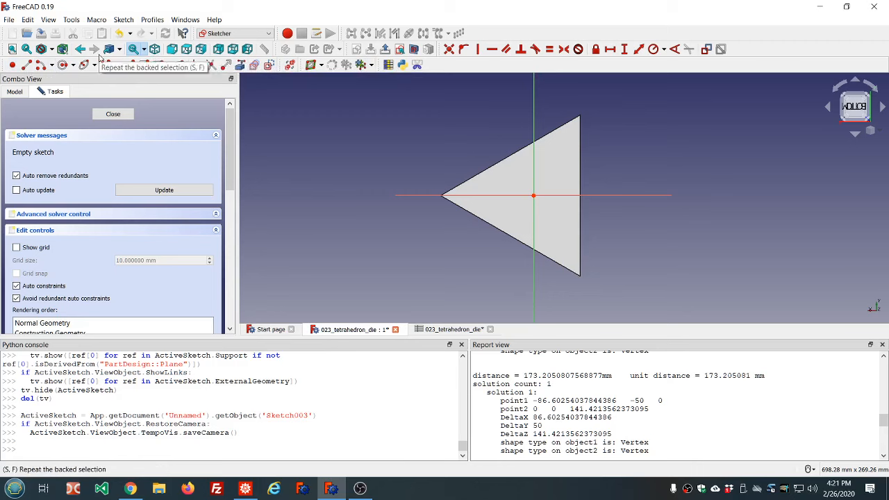
{"action": "left_click", "coordinate": [51, 49]}
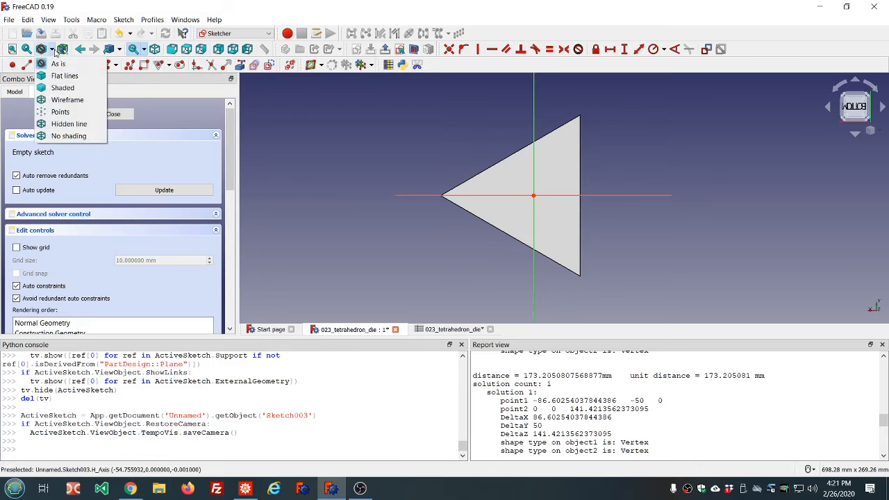
{"action": "left_click", "coordinate": [59, 100]}
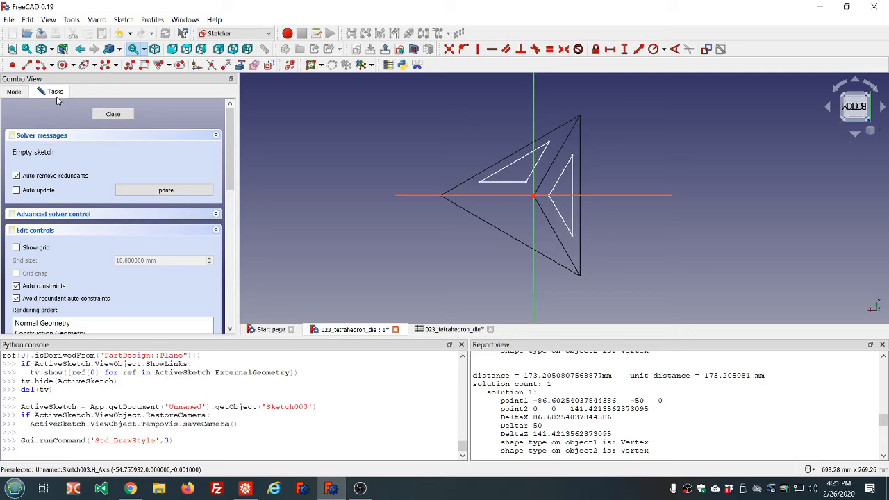
{"action": "left_click", "coordinate": [52, 49]}
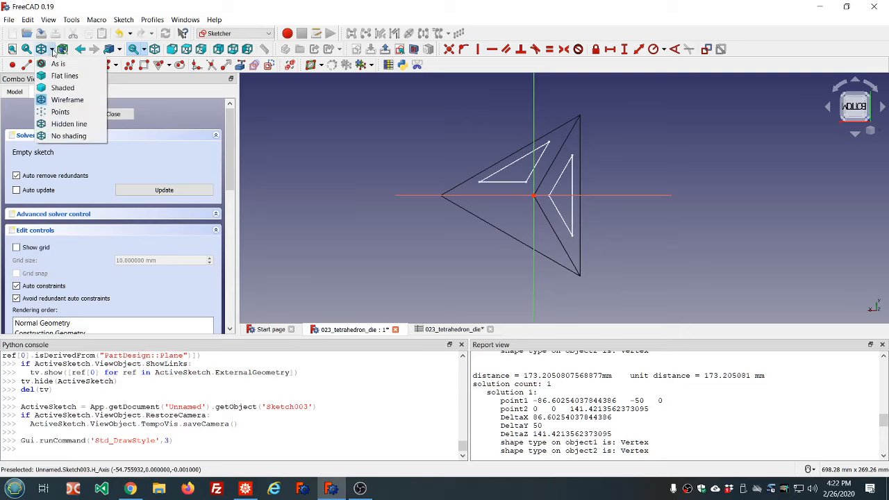
{"action": "left_click", "coordinate": [57, 66]}
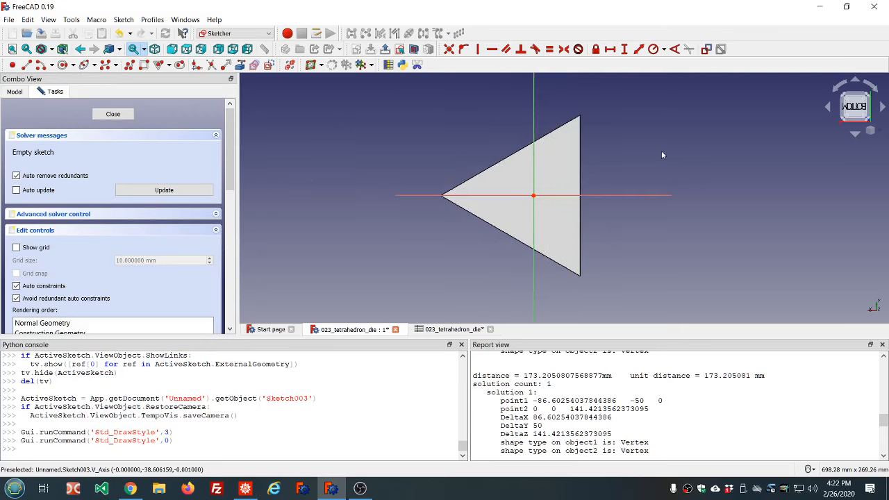
Link the face's left and top corner vertices into the sketch as external geometry
{"action": "left_click", "coordinate": [240, 66]}
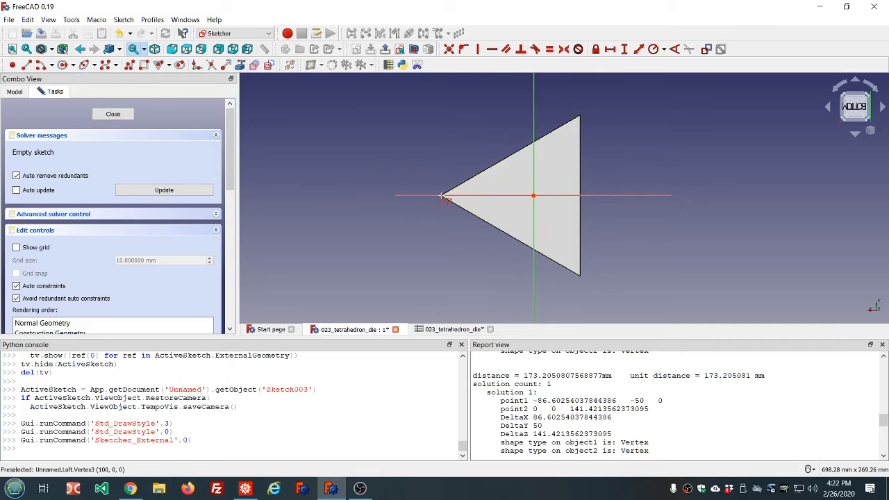
{"action": "left_click", "coordinate": [441, 196]}
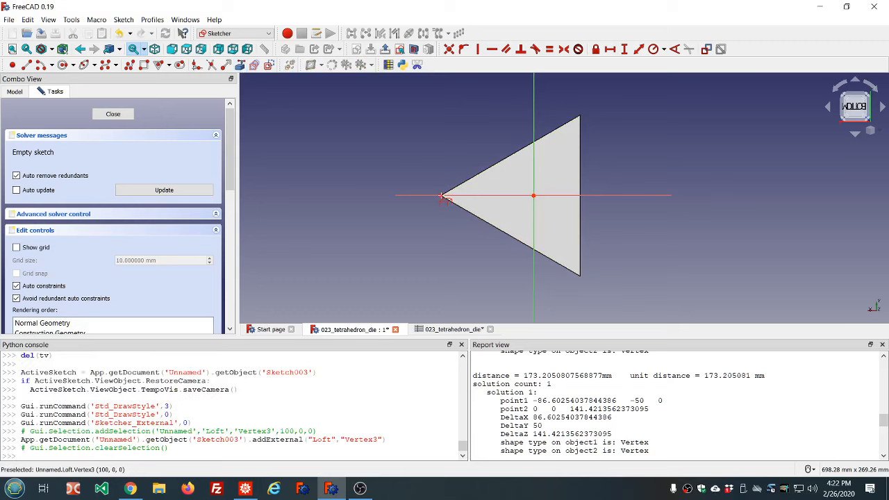
{"action": "left_click", "coordinate": [580, 115]}
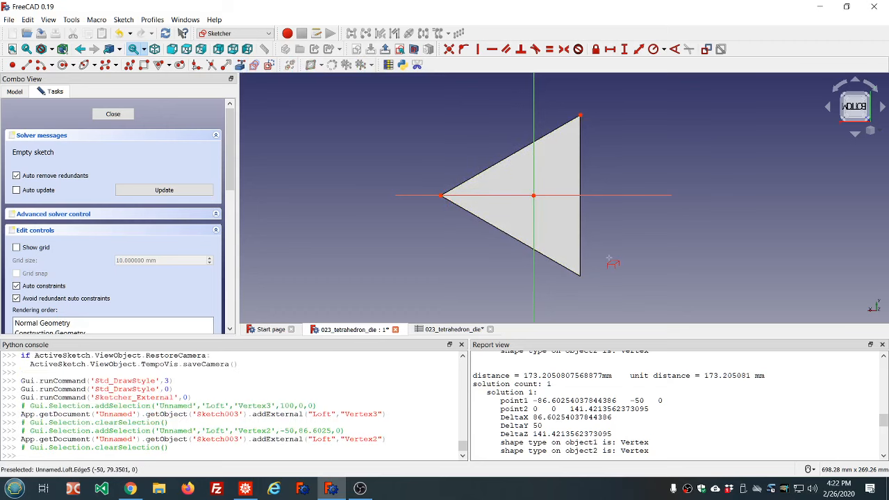
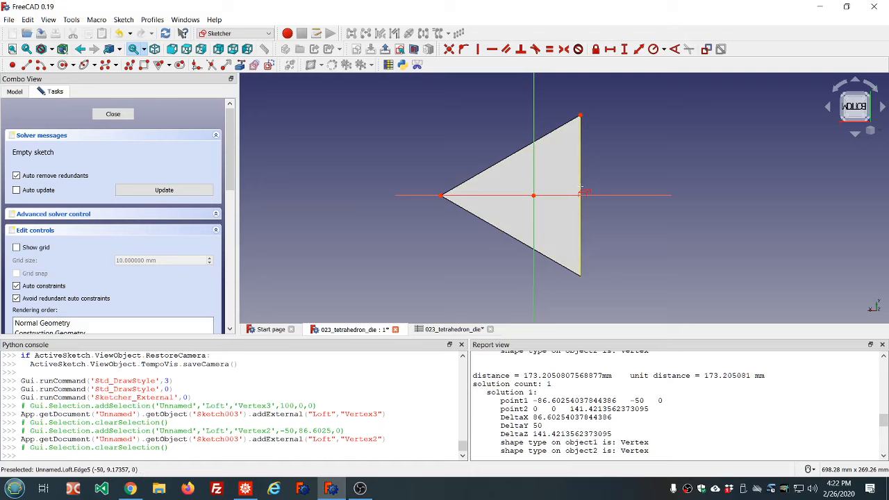
Link the bottom corner vertex as external geometry and draw a construction line from it to the left corner, coincident at both ends
{"action": "left_click", "coordinate": [579, 275]}
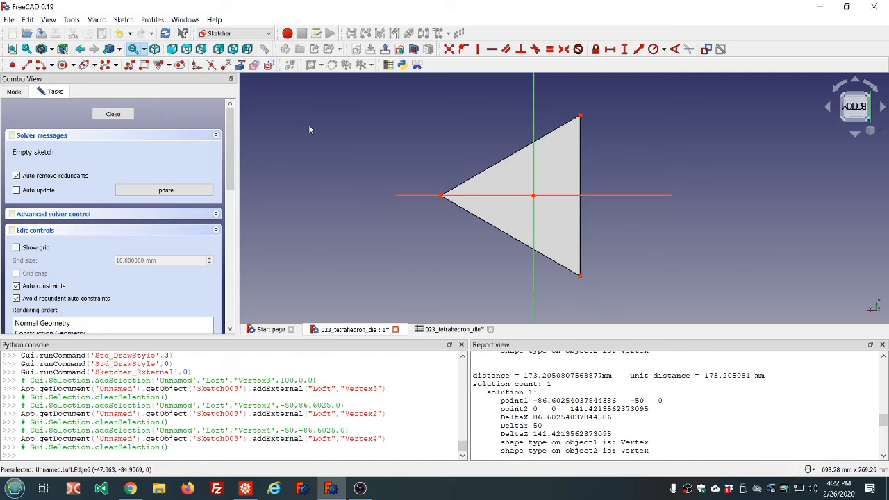
{"action": "left_click", "coordinate": [270, 65]}
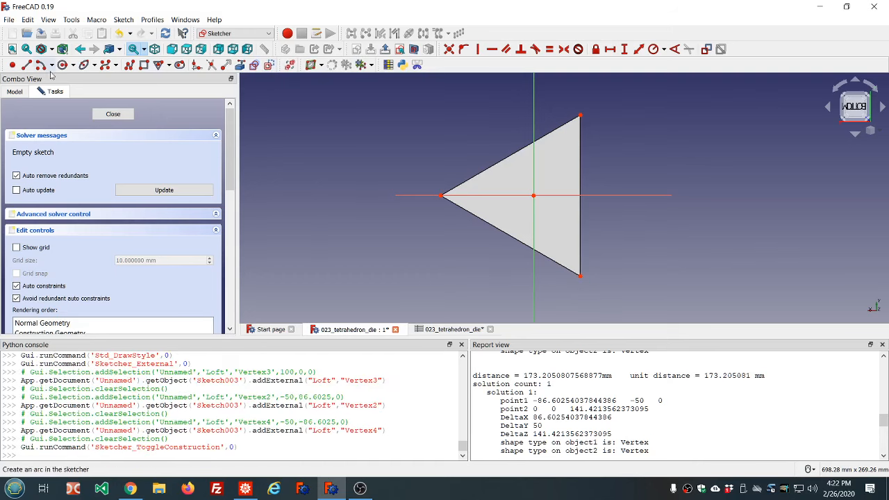
{"action": "left_click", "coordinate": [13, 65]}
{"action": "left_click", "coordinate": [26, 65]}
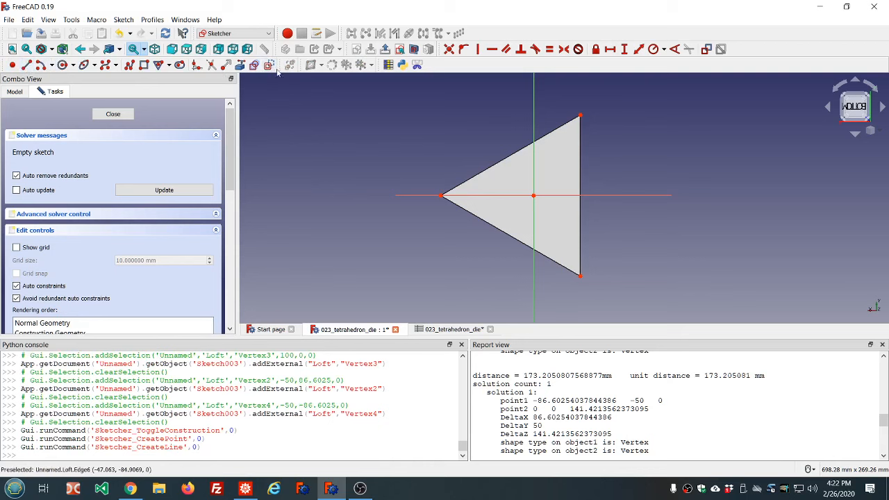
{"action": "left_click", "coordinate": [579, 275]}
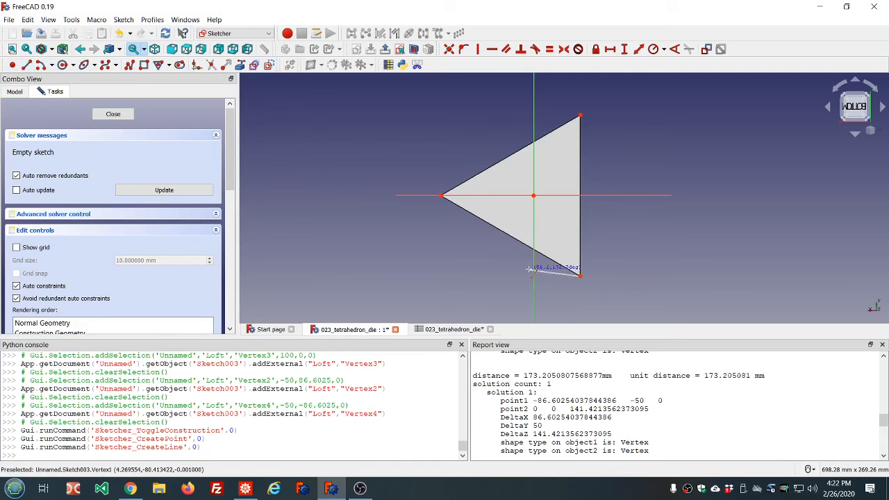
{"action": "left_click", "coordinate": [442, 196]}
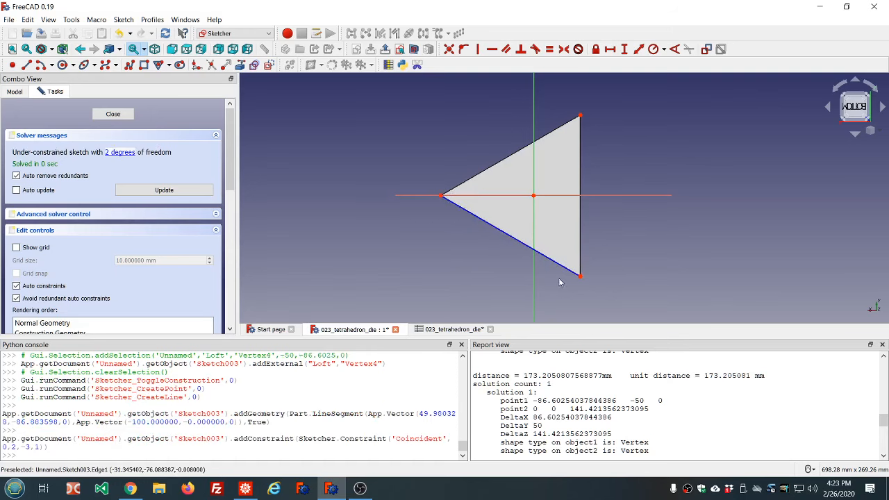
{"action": "left_click_drag", "start_coordinate": [562, 253], "coordinate": [605, 310]}
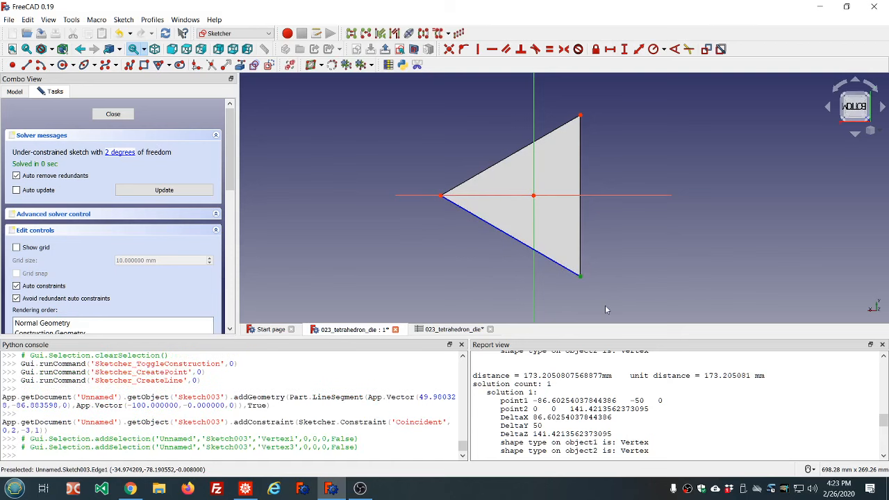
{"action": "left_click", "coordinate": [449, 50]}
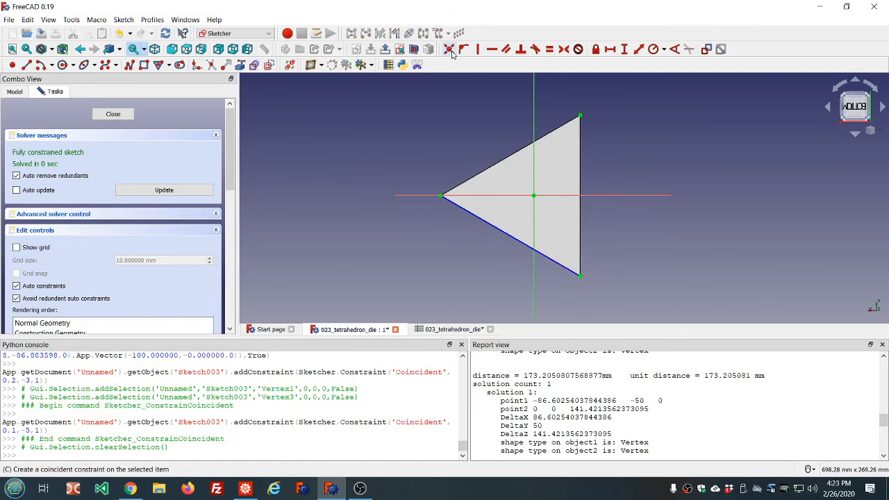
Switch back to normal geometry and draw a regular triangle centred on the sketch origin
{"action": "scroll", "coordinate": [592, 247], "scroll_direction": "down", "scroll_amount": 2}
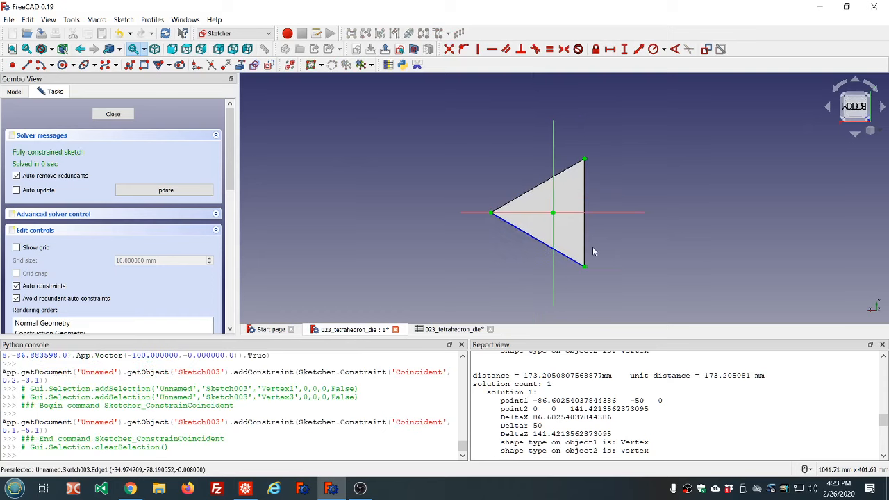
{"action": "scroll", "coordinate": [637, 277], "scroll_direction": "up", "scroll_amount": 2}
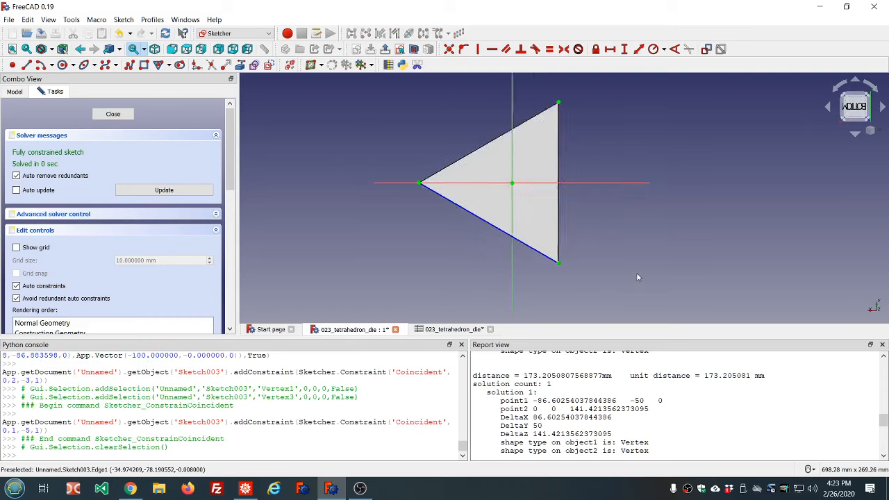
{"action": "left_click", "coordinate": [196, 65]}
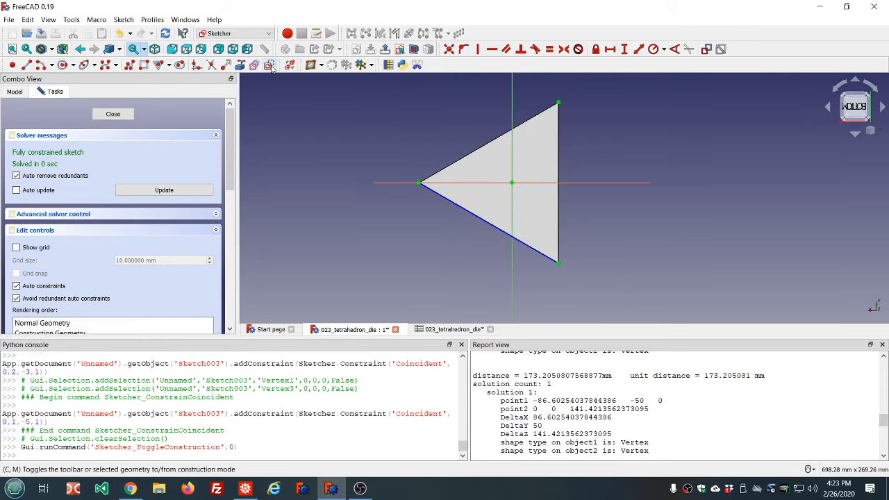
{"action": "left_click", "coordinate": [168, 66]}
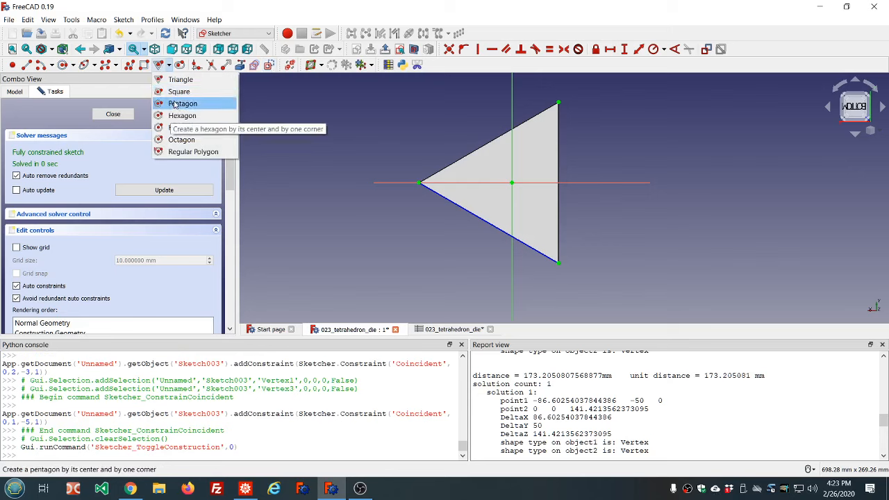
{"action": "left_click", "coordinate": [179, 79]}
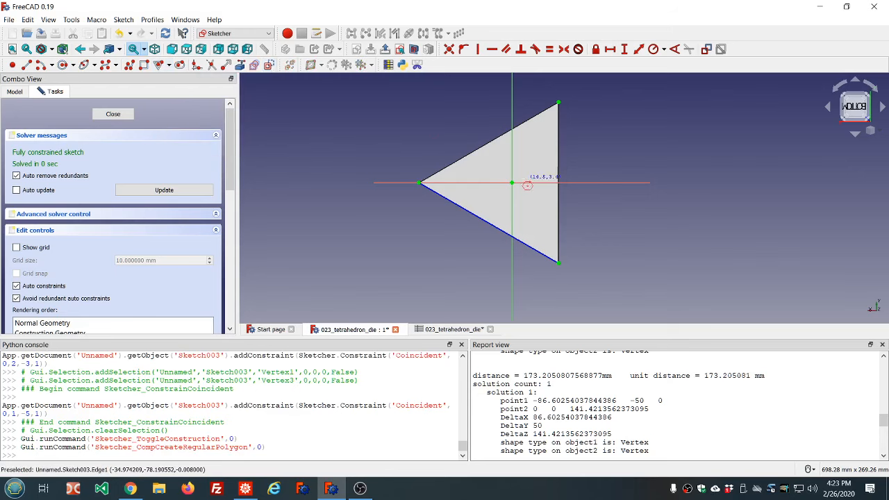
{"action": "left_click", "coordinate": [511, 182]}
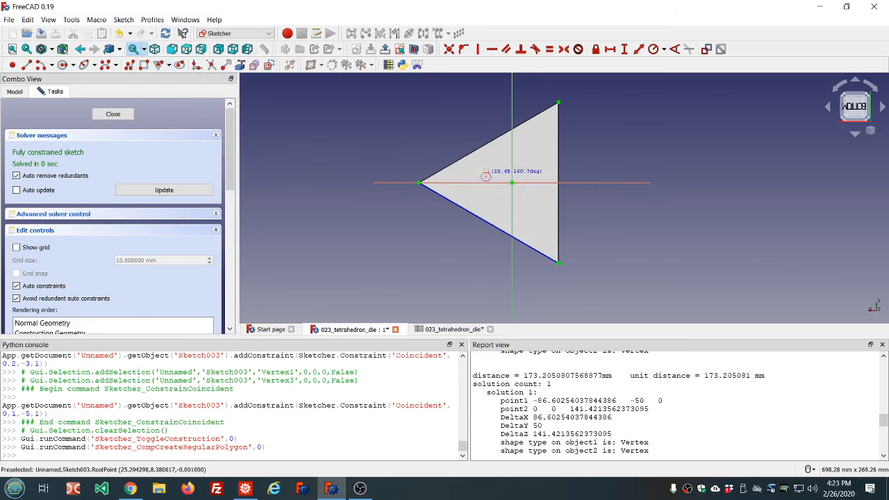
{"action": "left_click", "coordinate": [479, 174]}
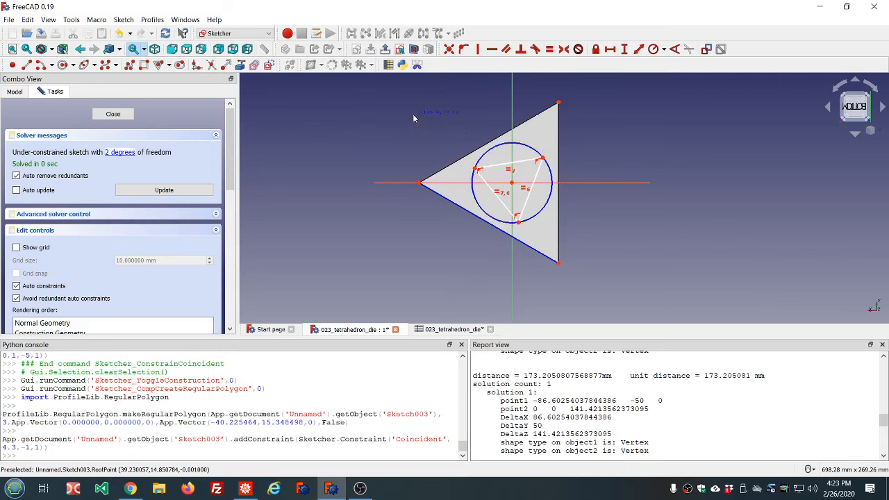
Make the triangle's circumscribed circle tangent to the construction line
{"action": "left_click", "coordinate": [488, 222]}
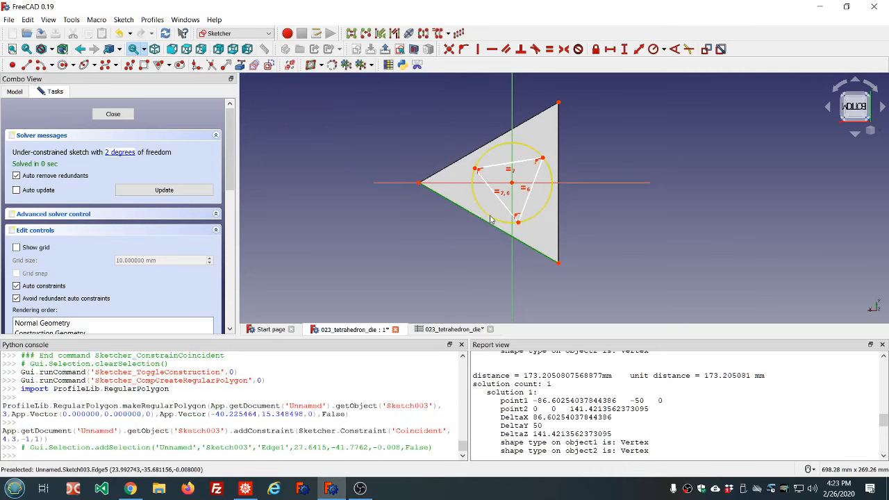
{"action": "left_click", "coordinate": [489, 219]}
{"action": "left_click", "coordinate": [535, 50]}
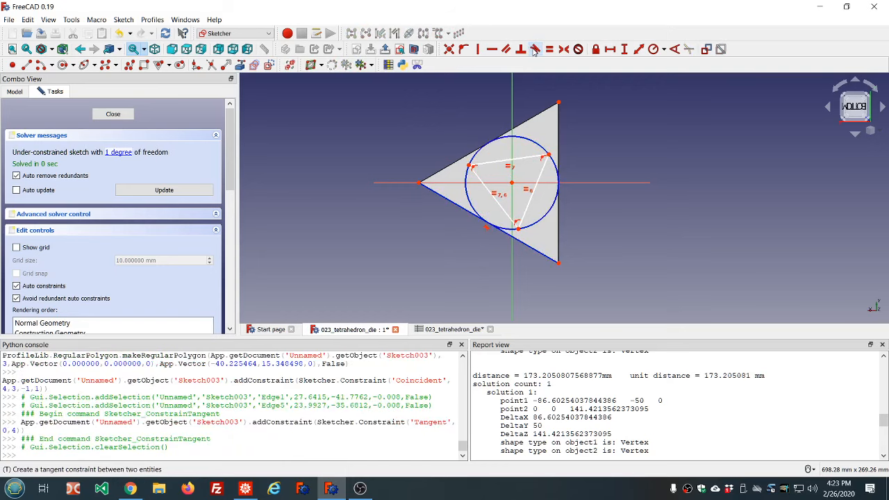
Constrain the triangle's top edge horizontal
{"action": "left_click", "coordinate": [523, 162]}
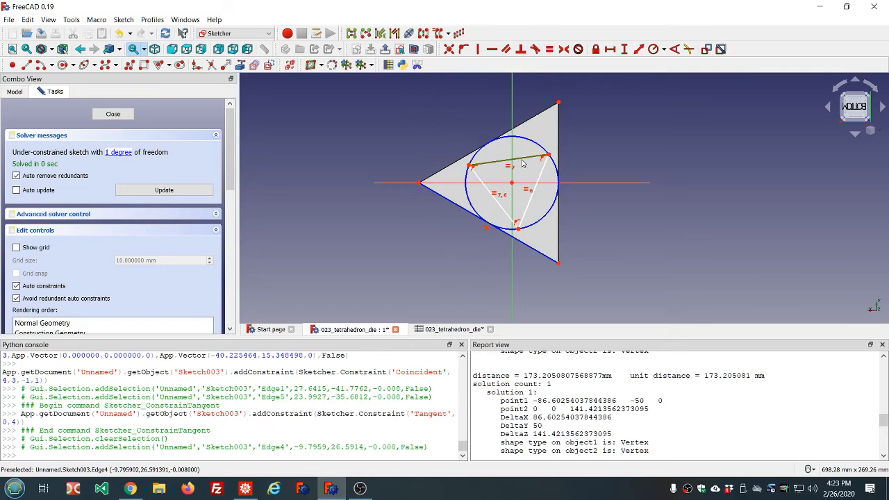
{"action": "left_click", "coordinate": [492, 49]}
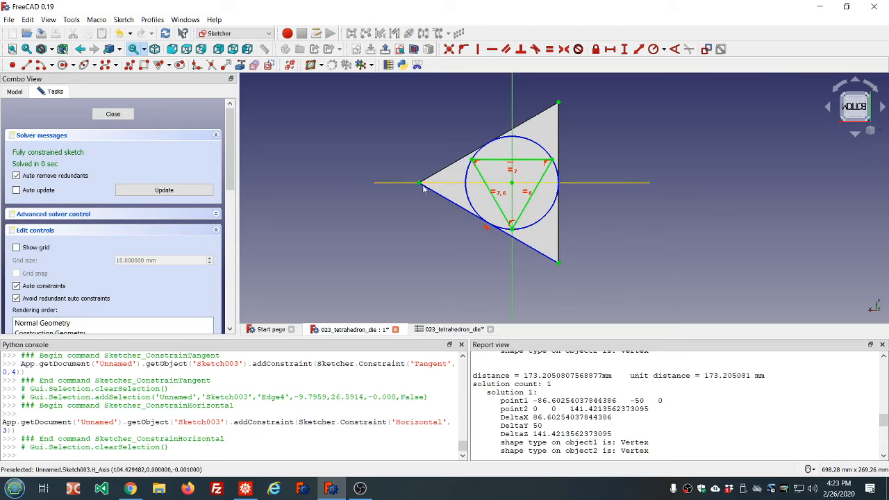
Select the constraints attached to the triangle's top edge and delete its horizontal constraint
{"action": "scroll", "coordinate": [504, 219], "scroll_direction": "down", "scroll_amount": 2}
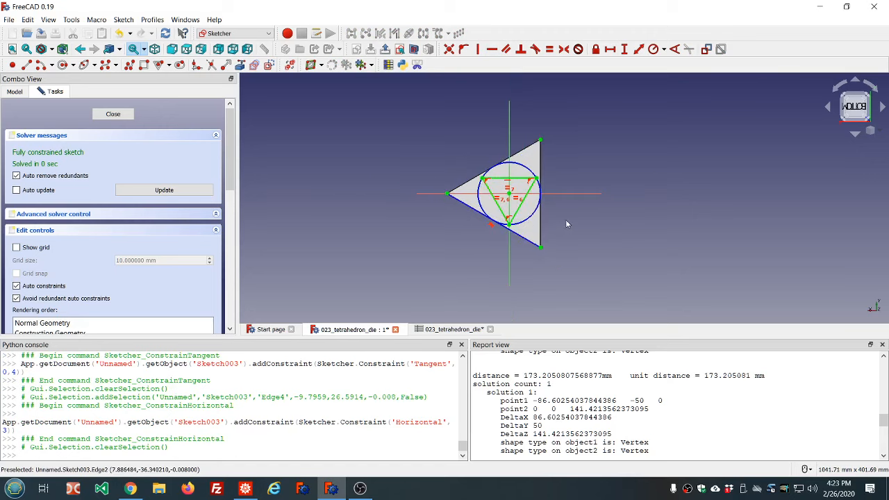
{"action": "scroll", "coordinate": [567, 221], "scroll_direction": "up", "scroll_amount": 2}
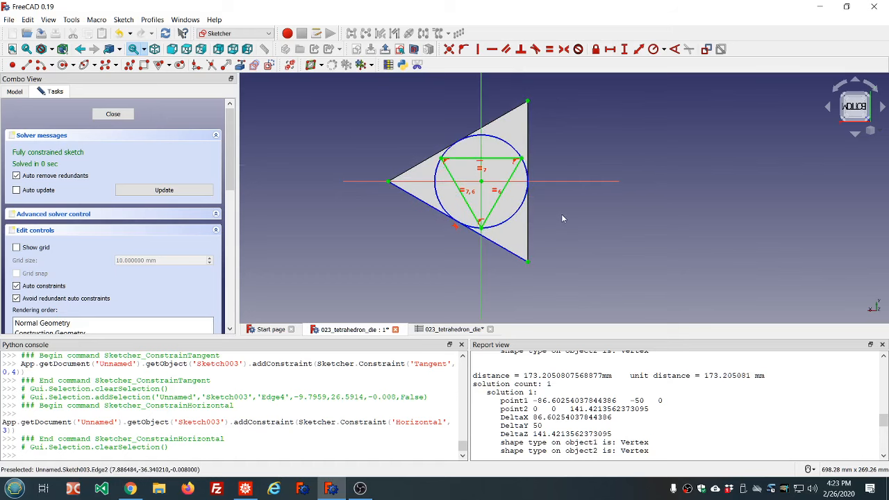
{"action": "scroll", "coordinate": [562, 219], "scroll_direction": "up", "scroll_amount": 2}
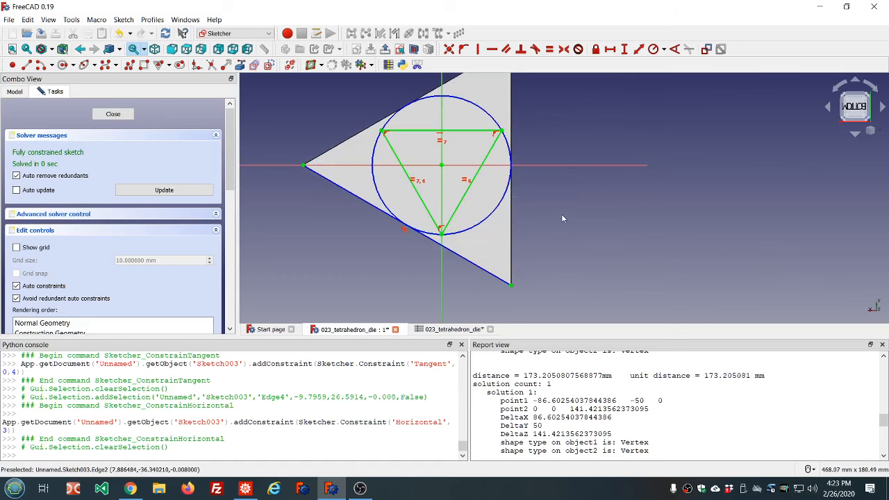
{"action": "left_click", "coordinate": [437, 132]}
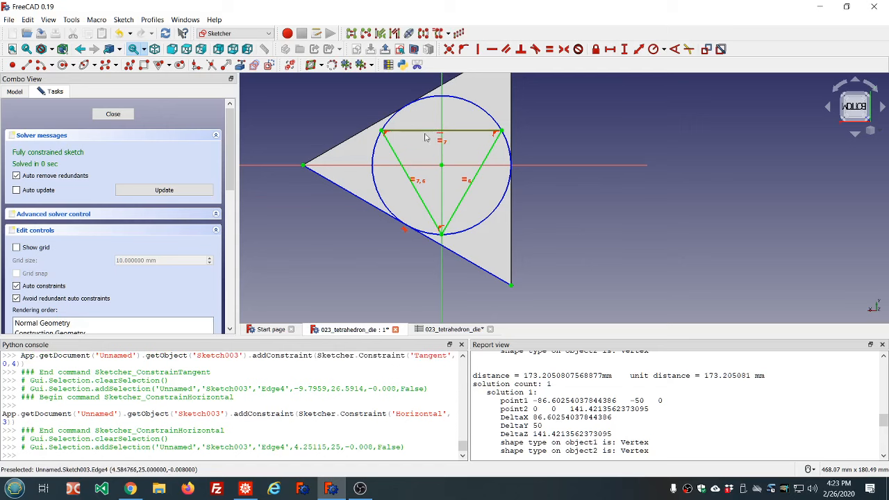
{"action": "left_click", "coordinate": [272, 118]}
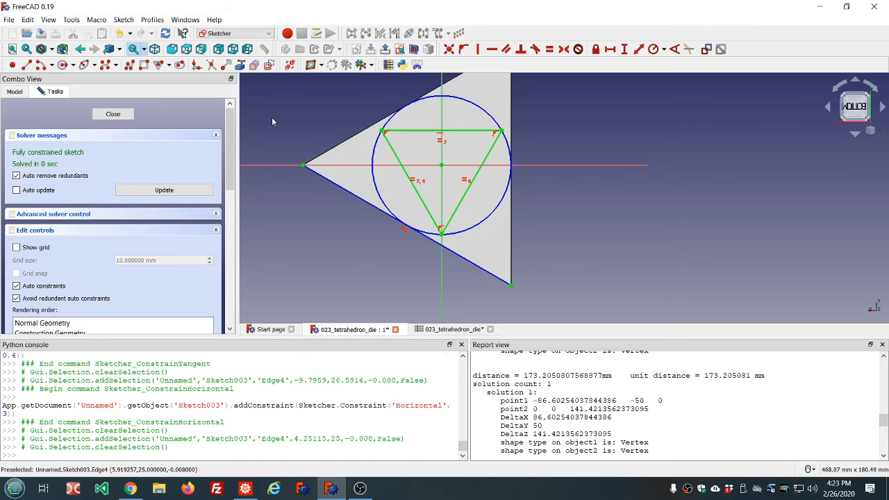
{"action": "left_click", "coordinate": [405, 133]}
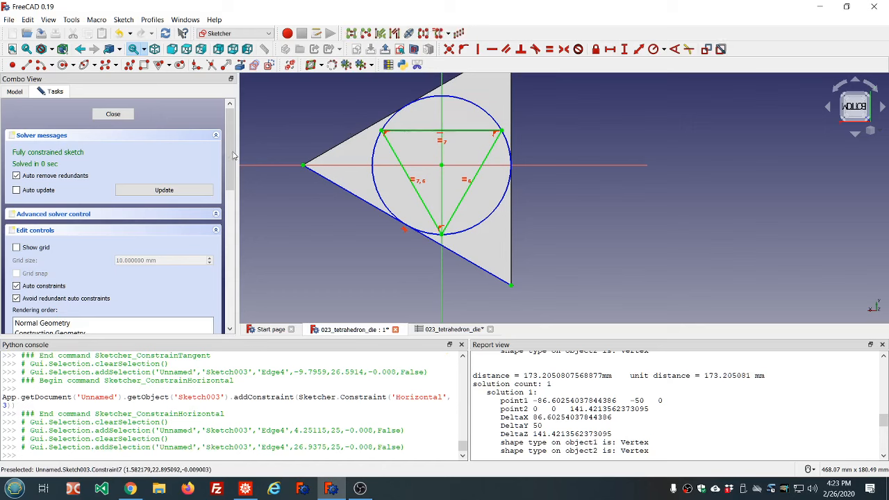
{"action": "left_click_drag", "start_coordinate": [229, 155], "coordinate": [228, 260]}
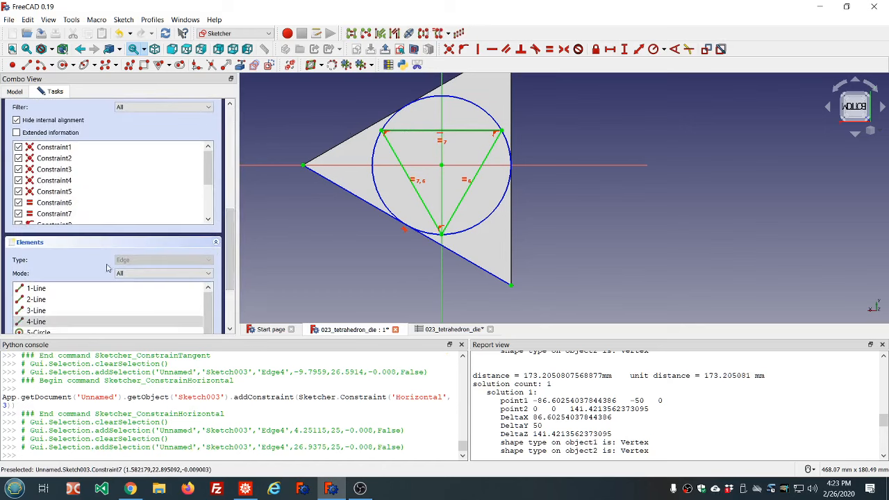
{"action": "scroll", "coordinate": [181, 186], "scroll_direction": "down", "scroll_amount": 4}
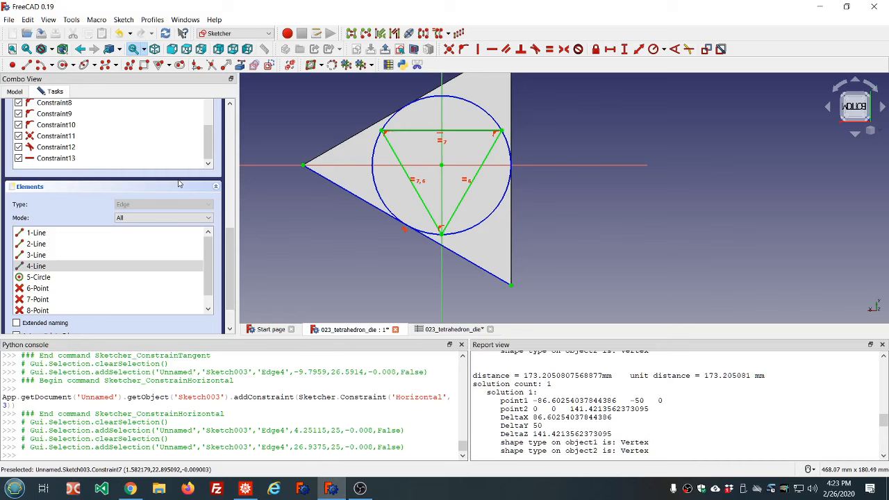
{"action": "left_click", "coordinate": [53, 159]}
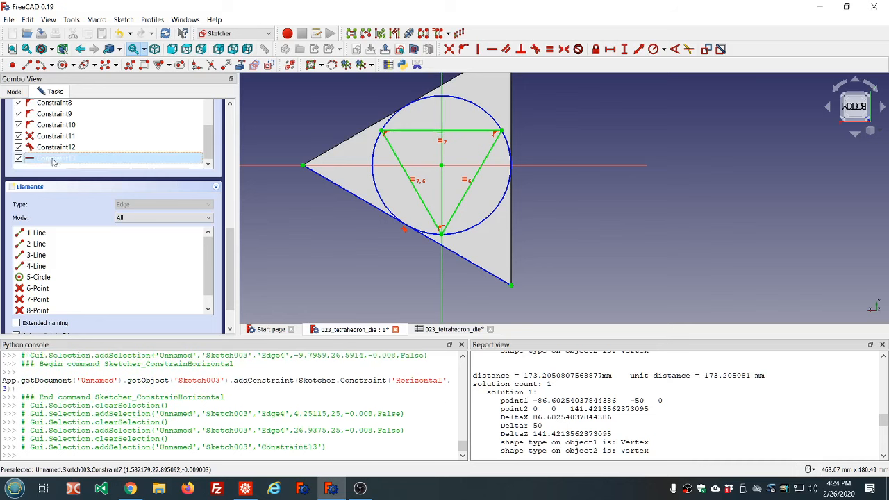
{"action": "left_click", "coordinate": [343, 103]}
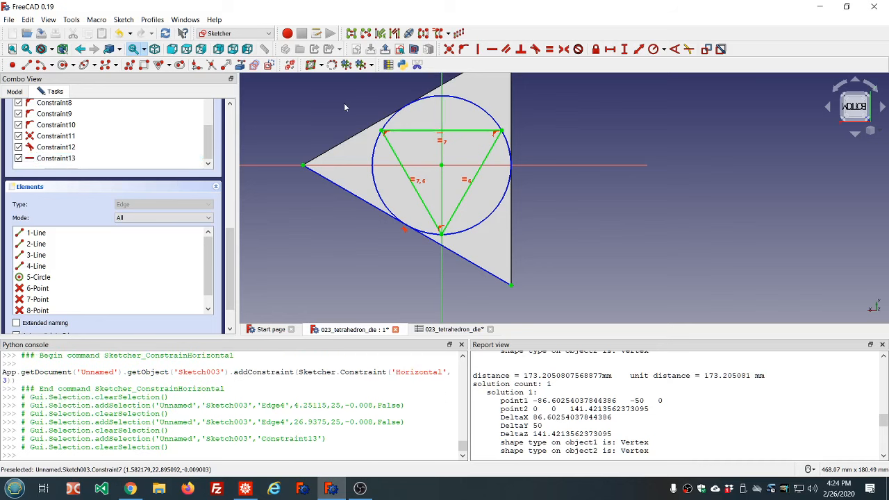
{"action": "left_click", "coordinate": [418, 132]}
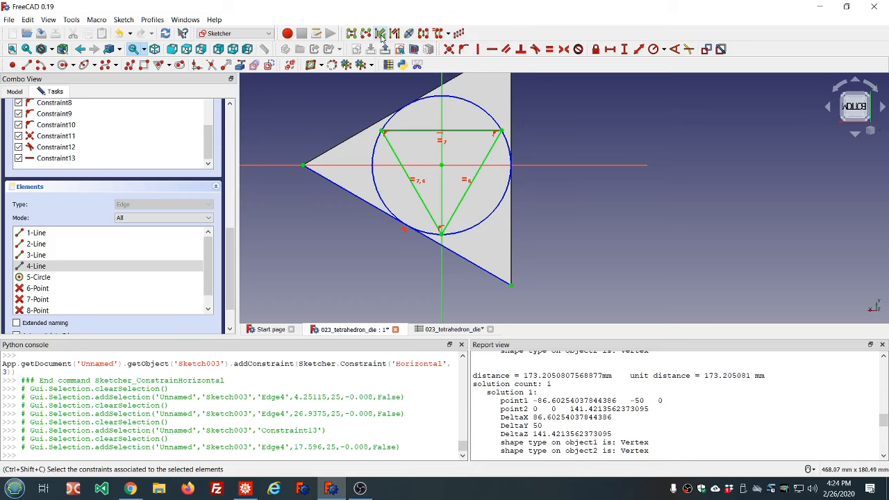
{"action": "left_click", "coordinate": [381, 35]}
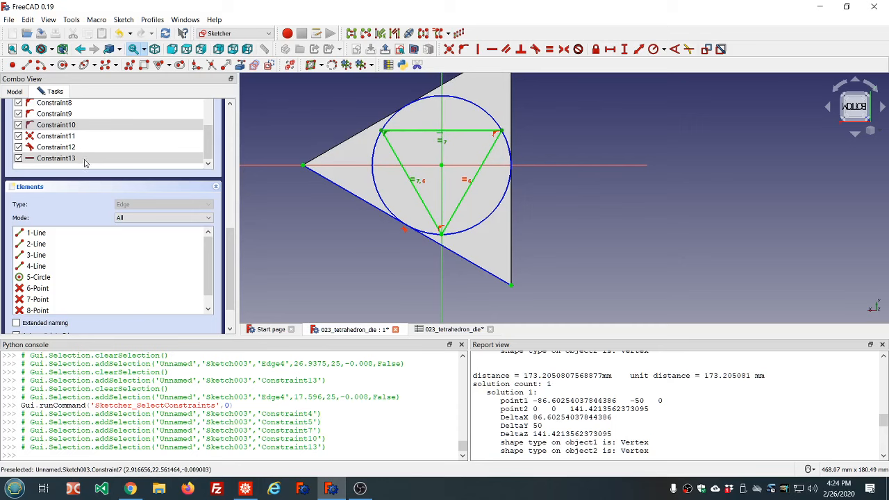
{"action": "left_click", "coordinate": [120, 130]}
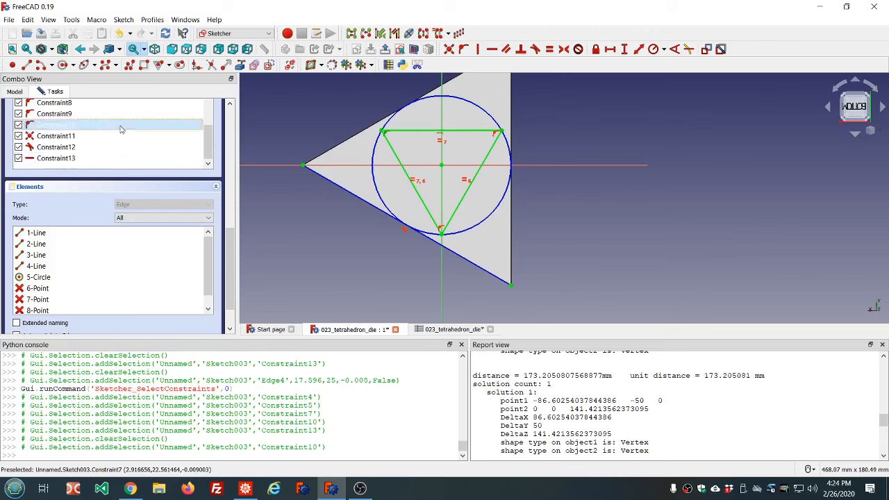
{"action": "left_click", "coordinate": [65, 159]}
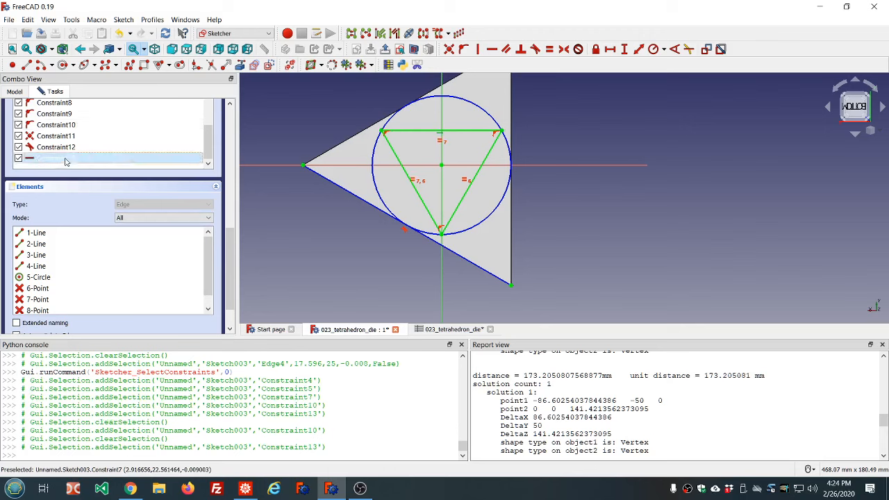
{"action": "key", "text": "Delete"}
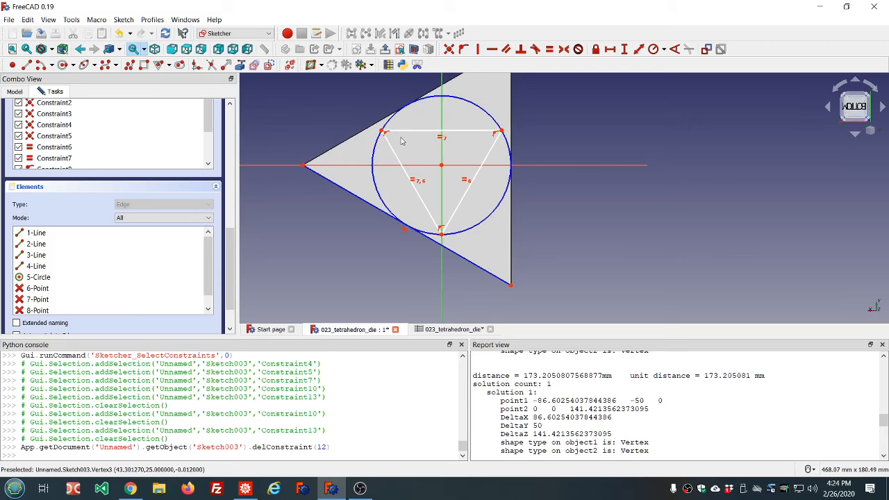
Rotate the triangle to point toward the left corner and constrain its right edge vertical
{"action": "mouse_move", "coordinate": [383, 134]}
{"action": "left_mouse_down"}
{"action": "mouse_move", "coordinate": [432, 124]}
{"action": "mouse_move", "coordinate": [458, 134]}
{"action": "mouse_move", "coordinate": [463, 144]}
{"action": "mouse_move", "coordinate": [433, 142]}
{"action": "mouse_move", "coordinate": [408, 158]}
{"action": "mouse_move", "coordinate": [416, 149]}
{"action": "mouse_move", "coordinate": [409, 170]}
{"action": "left_mouse_up"}
{"action": "left_click", "coordinate": [477, 139]}
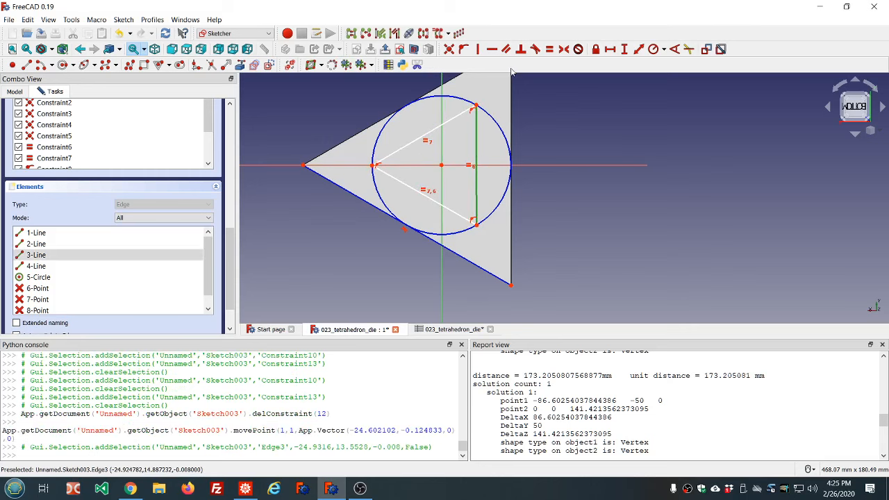
{"action": "left_click", "coordinate": [478, 49]}
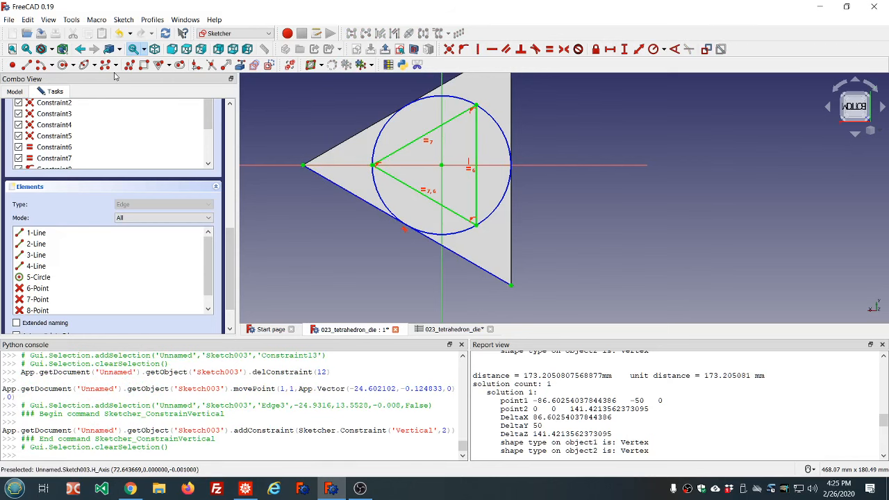
Place sketch points at the triangle's centre and at its three corners, then close the sketch
{"action": "left_click", "coordinate": [13, 65]}
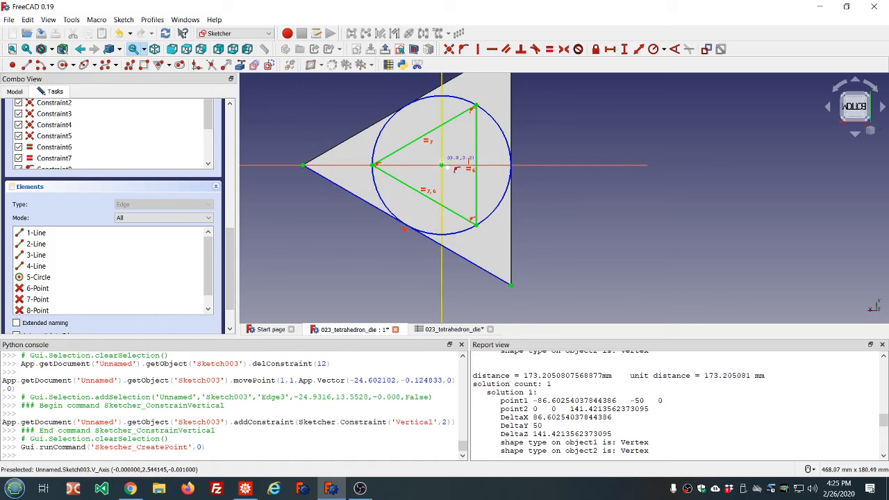
{"action": "left_click", "coordinate": [443, 170]}
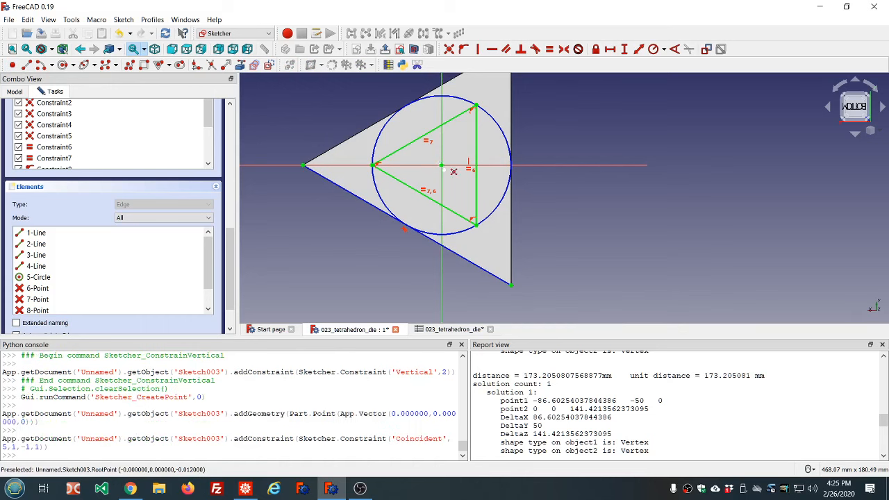
{"action": "left_click", "coordinate": [375, 164]}
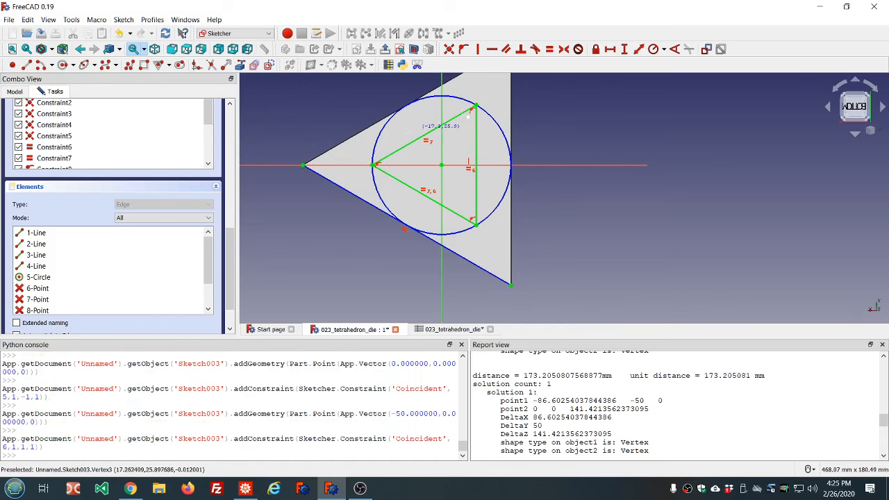
{"action": "left_click", "coordinate": [474, 108]}
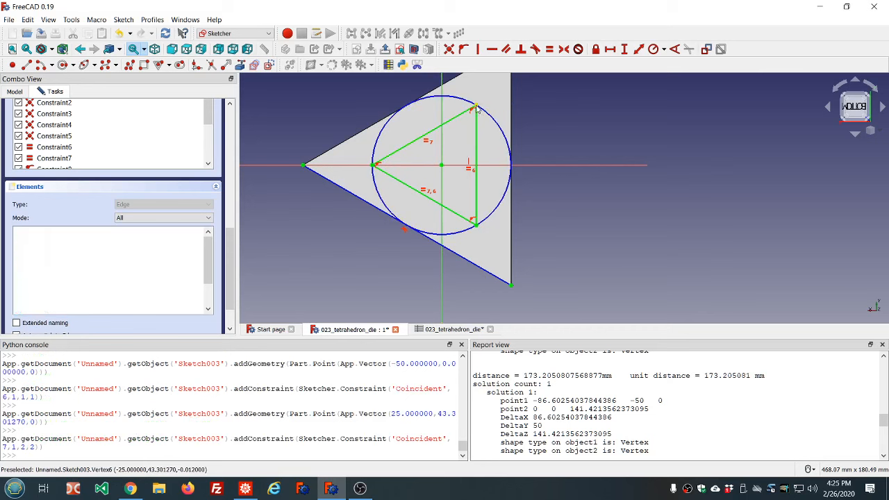
{"action": "left_click", "coordinate": [475, 222]}
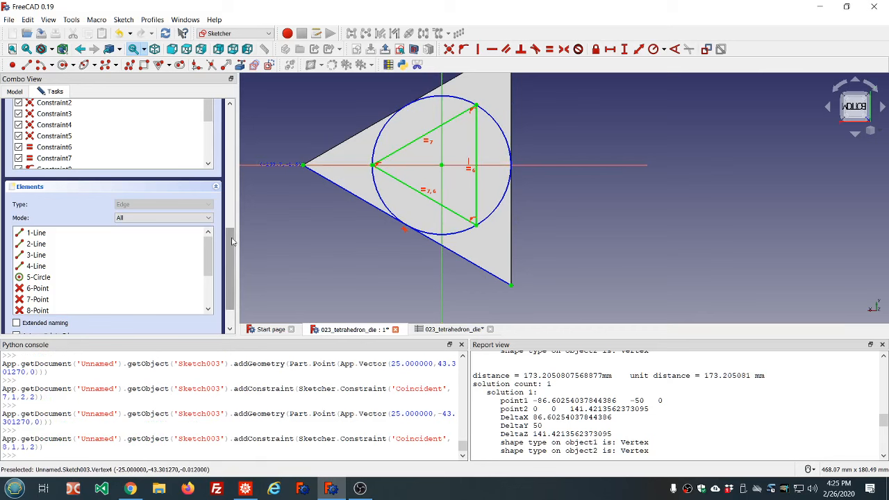
{"action": "left_click_drag", "start_coordinate": [230, 270], "coordinate": [229, 152]}
{"action": "left_click", "coordinate": [113, 114]}
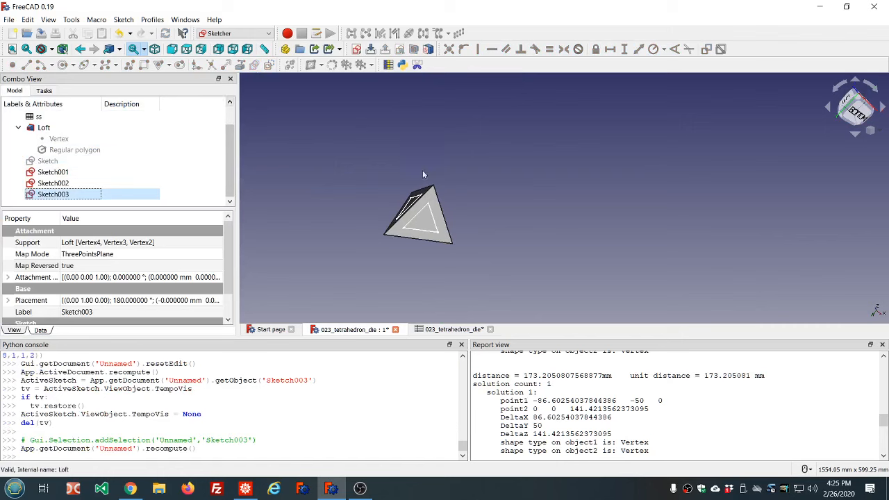
Switch to the Part workbench and create a sphere primitive
{"action": "middle_click_drag", "start_coordinate": [422, 174], "coordinate": [472, 161]}
{"action": "left_click", "coordinate": [269, 33]}
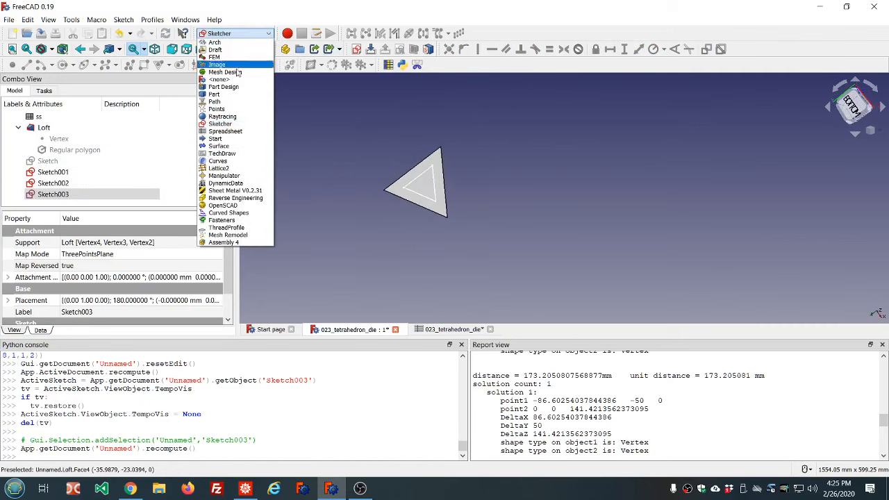
{"action": "left_click", "coordinate": [220, 93]}
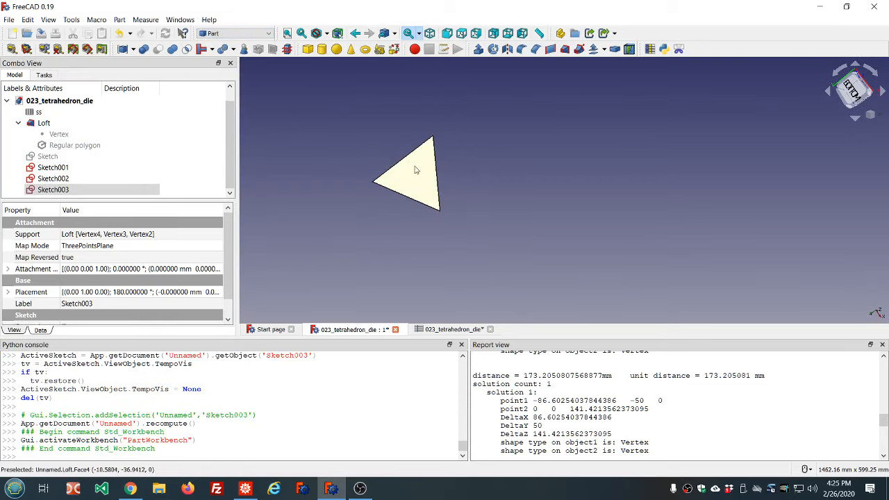
{"action": "middle_click_drag", "start_coordinate": [487, 168], "coordinate": [438, 162]}
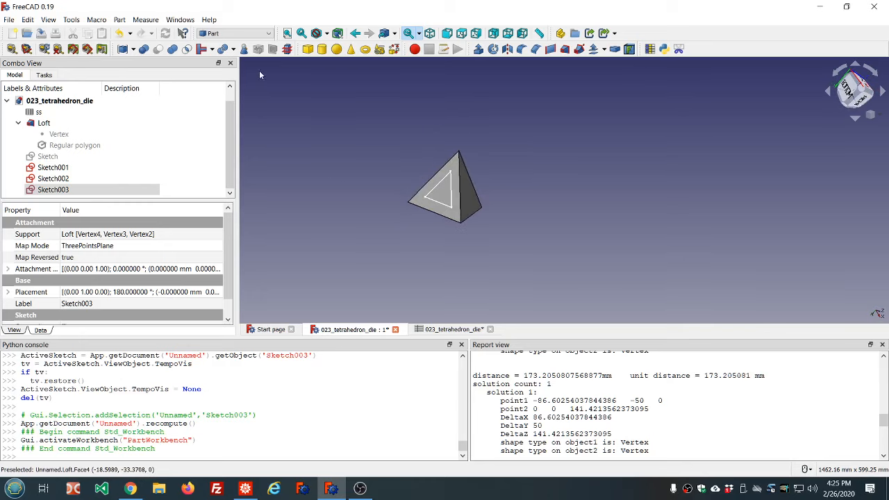
{"action": "left_click", "coordinate": [336, 49]}
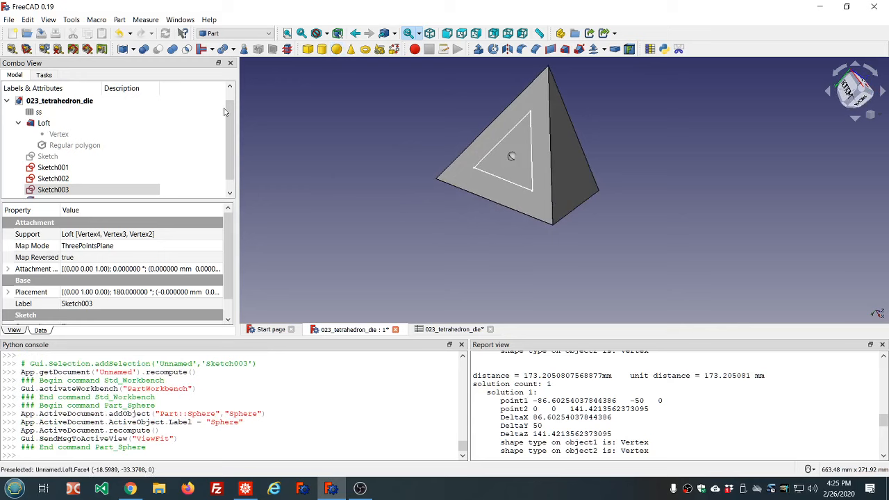
Set the sphere's radius to the expression ss.ss_circumradius / 15
{"action": "scroll", "coordinate": [83, 167], "scroll_direction": "down", "scroll_amount": 1}
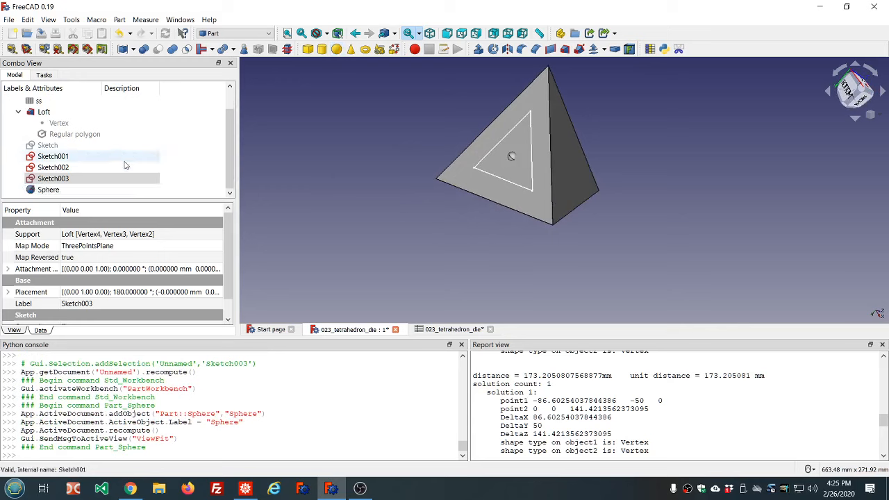
{"action": "left_click", "coordinate": [48, 191]}
{"action": "left_click", "coordinate": [129, 304]}
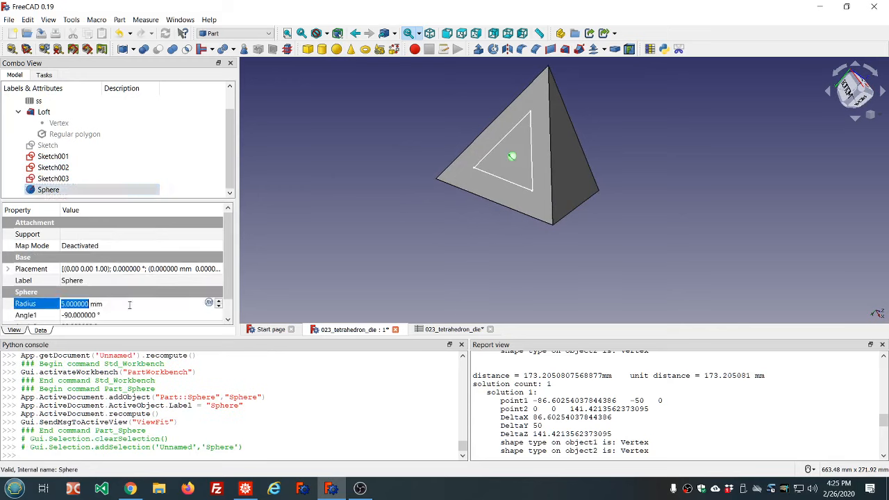
{"action": "key", "text": "equal"}
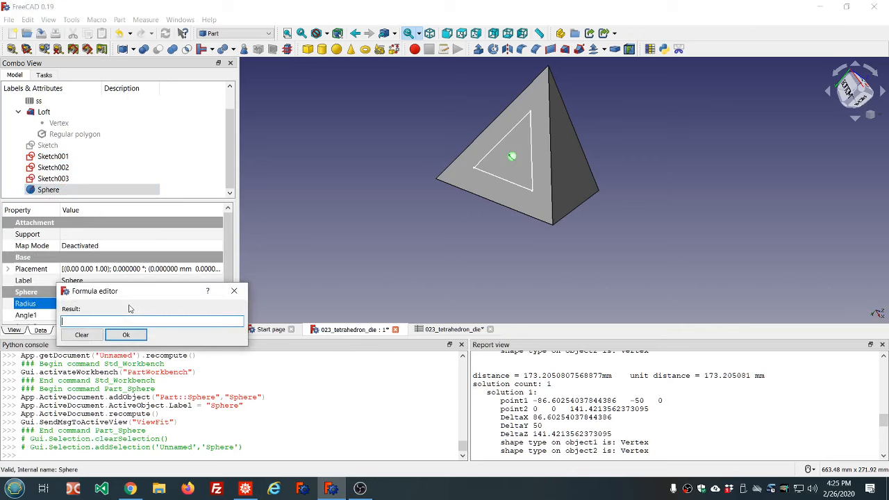
{"action": "type", "text": "ss.s"}
{"action": "type", "text": "ss_circumradius"}
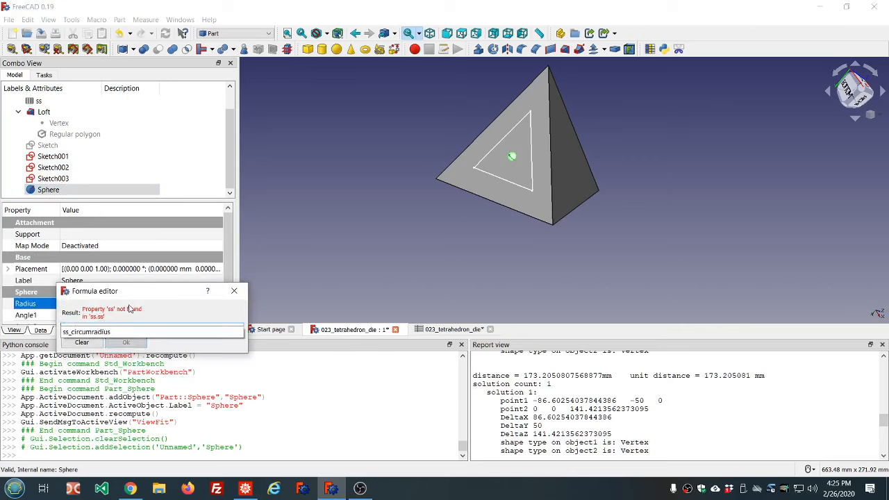
{"action": "left_click", "coordinate": [109, 332]}
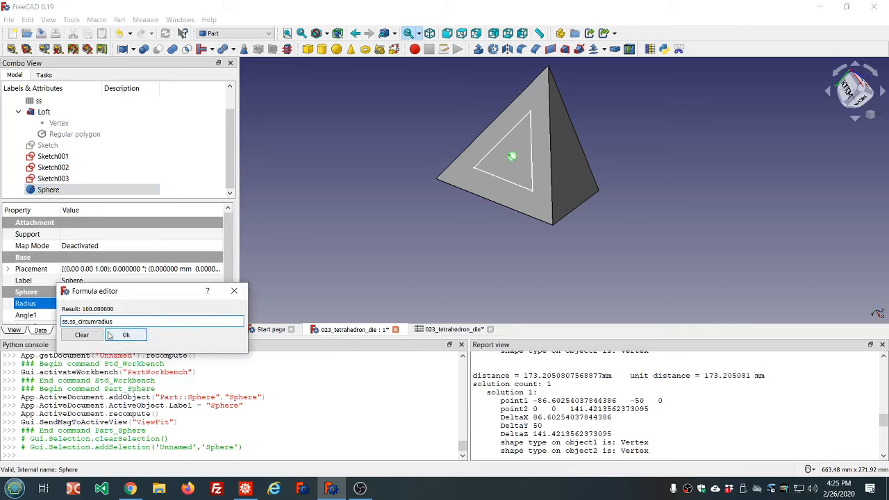
{"action": "type", "text": "/"}
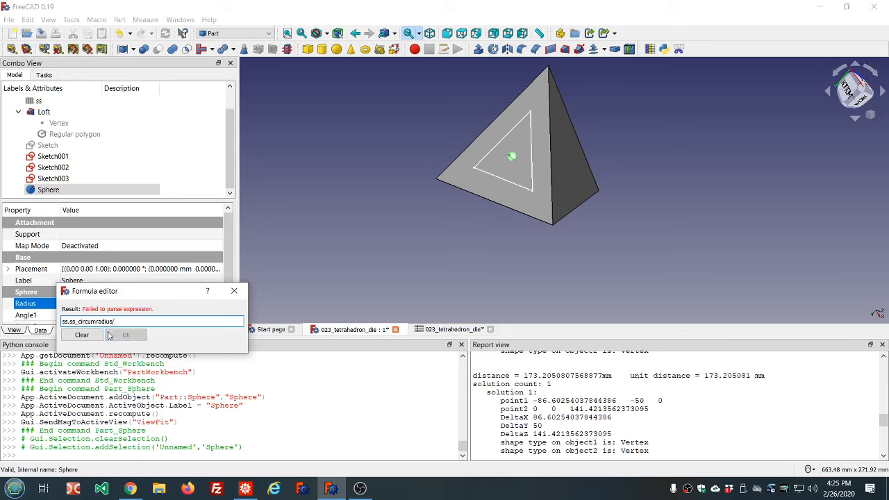
{"action": "type", "text": "15"}
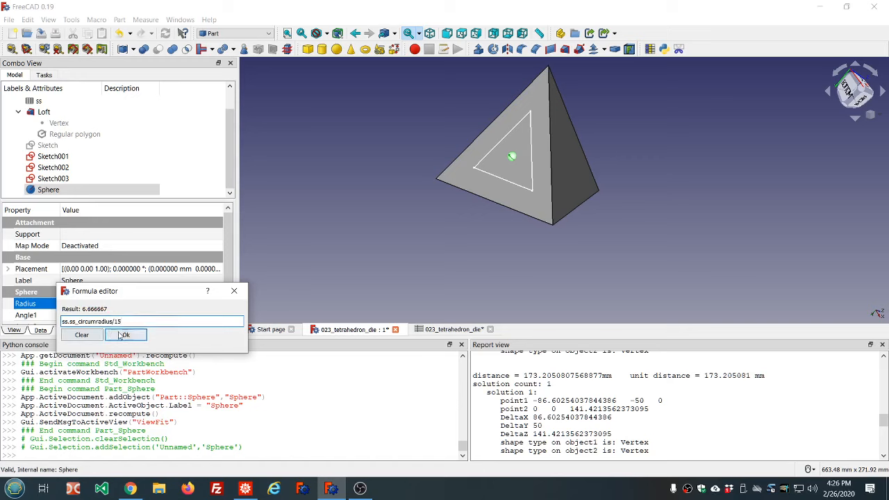
{"action": "left_click", "coordinate": [126, 335]}
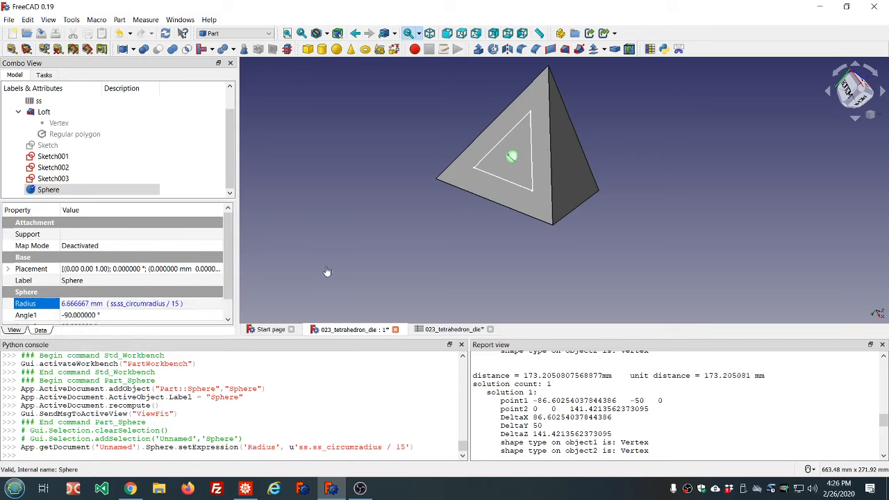
Switch to the Draft workbench and create a point array of the sphere on the points of Sketch
{"action": "left_click", "coordinate": [430, 239]}
{"action": "key", "text": "5"}
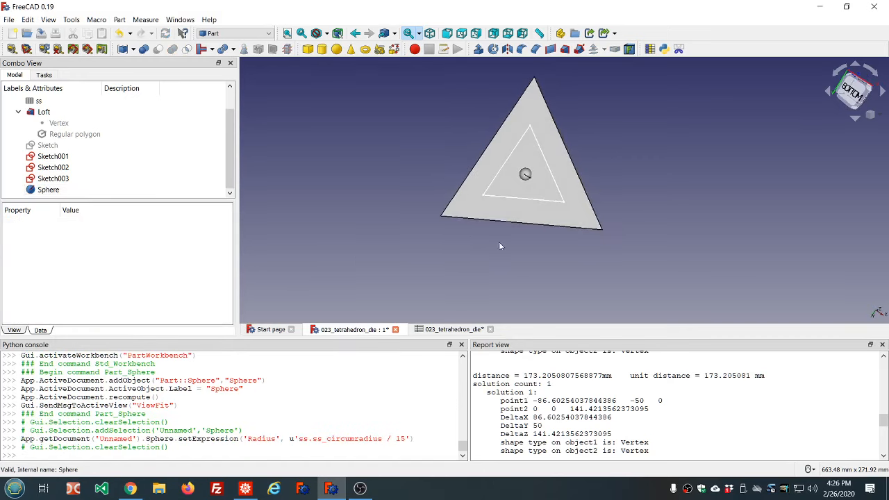
{"action": "scroll", "coordinate": [582, 137], "scroll_direction": "up", "scroll_amount": 2}
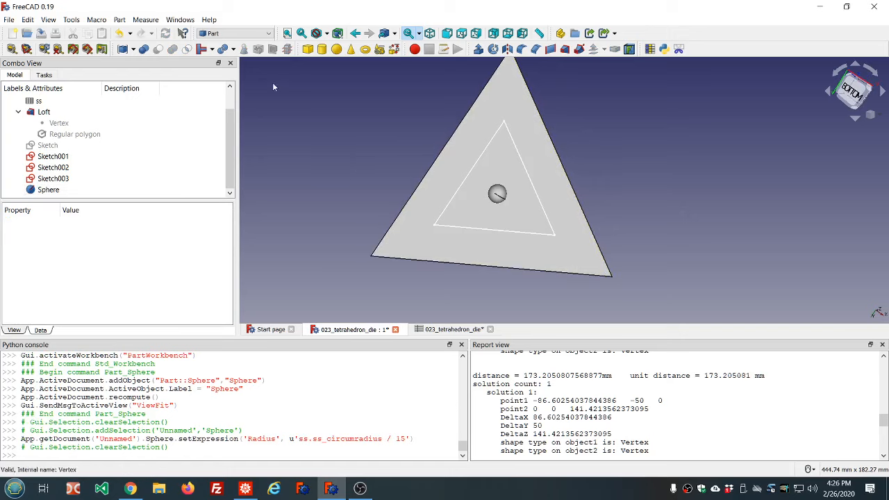
{"action": "left_click", "coordinate": [268, 34]}
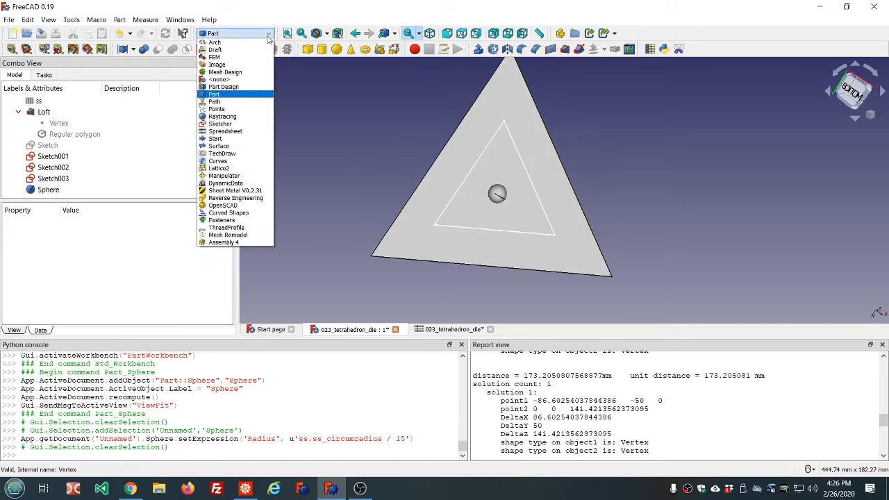
{"action": "left_click", "coordinate": [217, 50]}
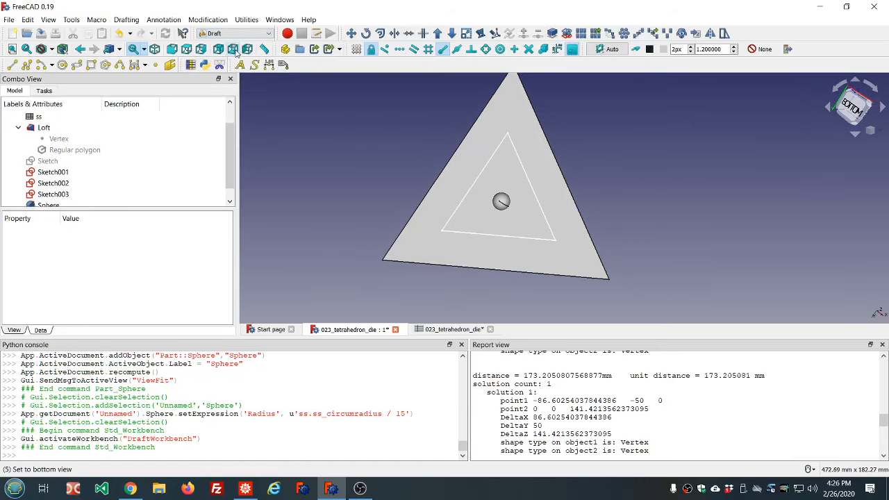
{"action": "left_click", "coordinate": [75, 162]}
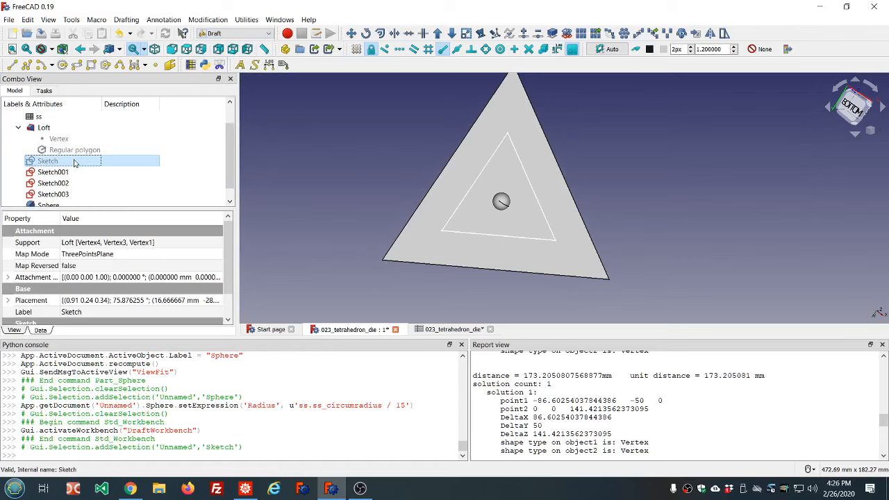
{"action": "scroll", "coordinate": [284, 165], "scroll_direction": "down", "scroll_amount": 3}
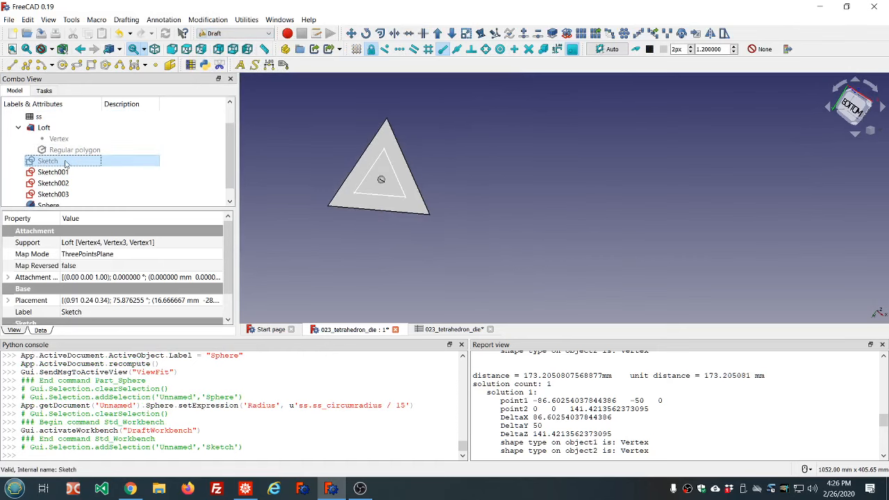
{"action": "left_click", "coordinate": [53, 204]}
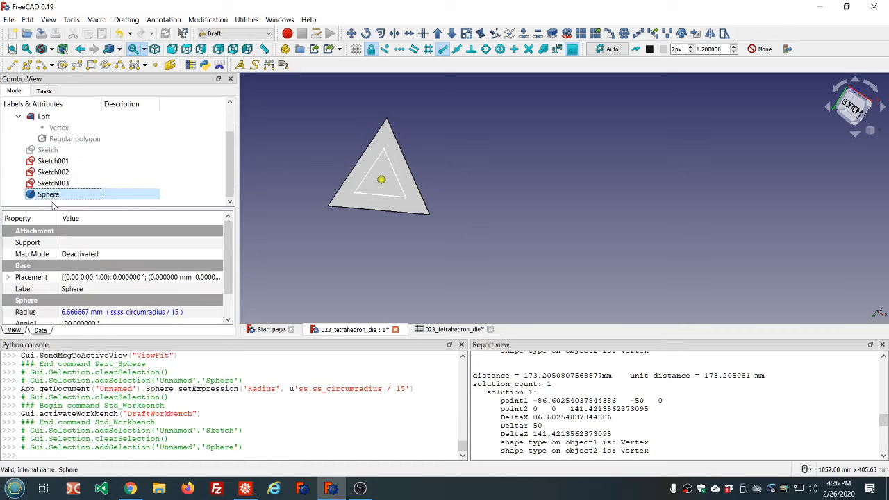
{"action": "left_click", "coordinate": [52, 149], "text": "ctrl"}
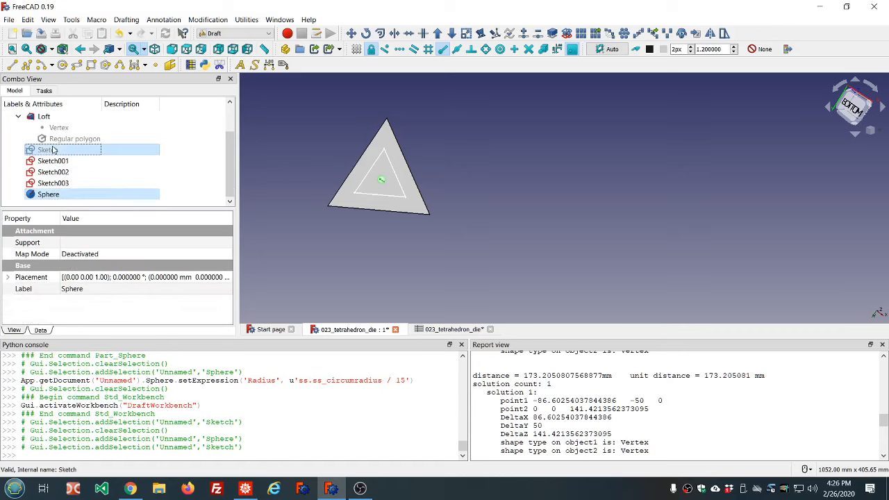
{"action": "left_click", "coordinate": [668, 35]}
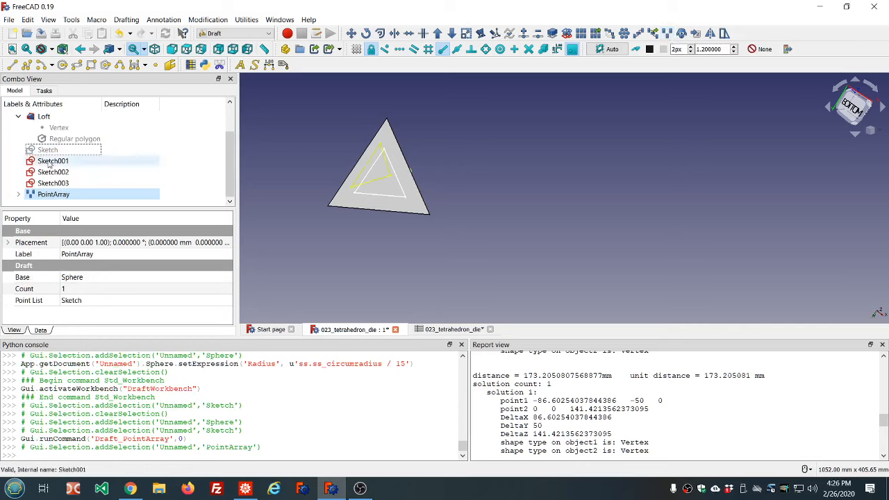
Create two more point arrays of the sphere, on the points of Sketch001 and Sketch002
{"action": "left_click", "coordinate": [18, 194]}
{"action": "scroll", "coordinate": [104, 182], "scroll_direction": "down", "scroll_amount": 1}
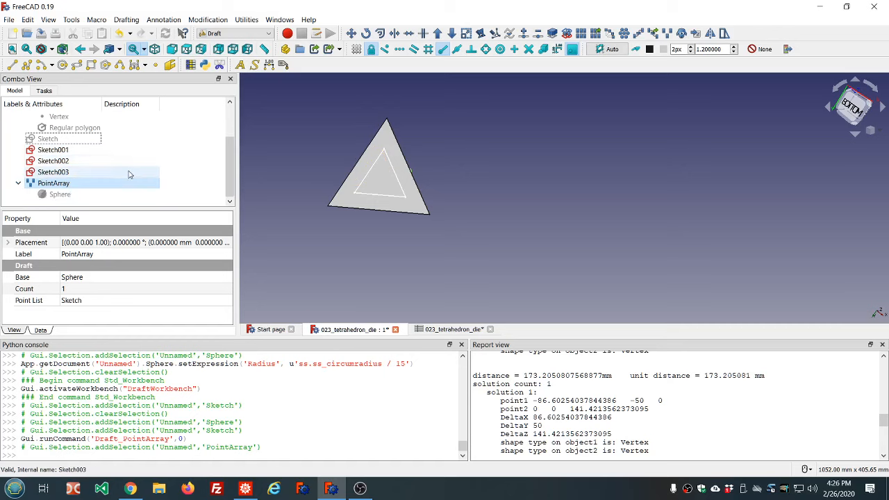
{"action": "left_click", "coordinate": [59, 194]}
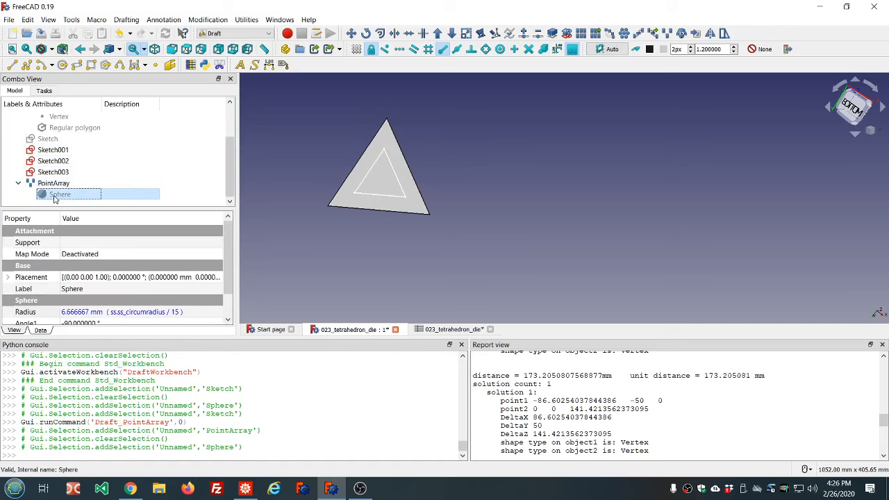
{"action": "left_click", "coordinate": [56, 150], "text": "ctrl"}
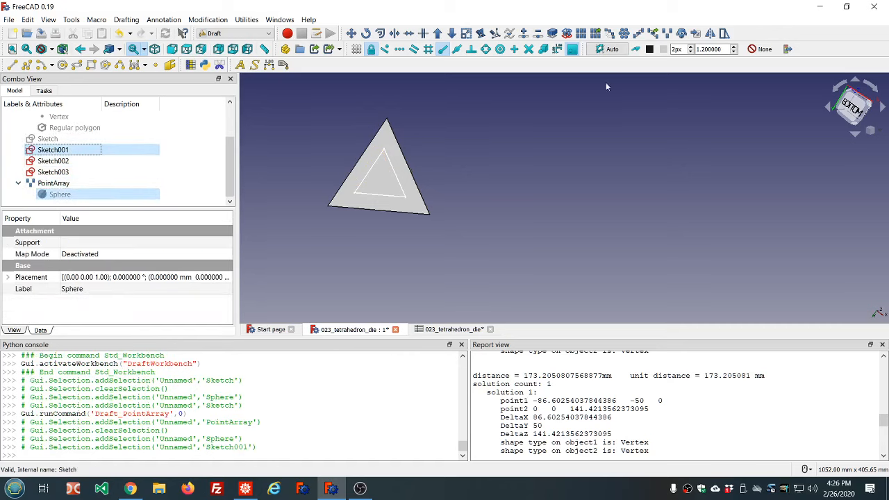
{"action": "left_click", "coordinate": [667, 33]}
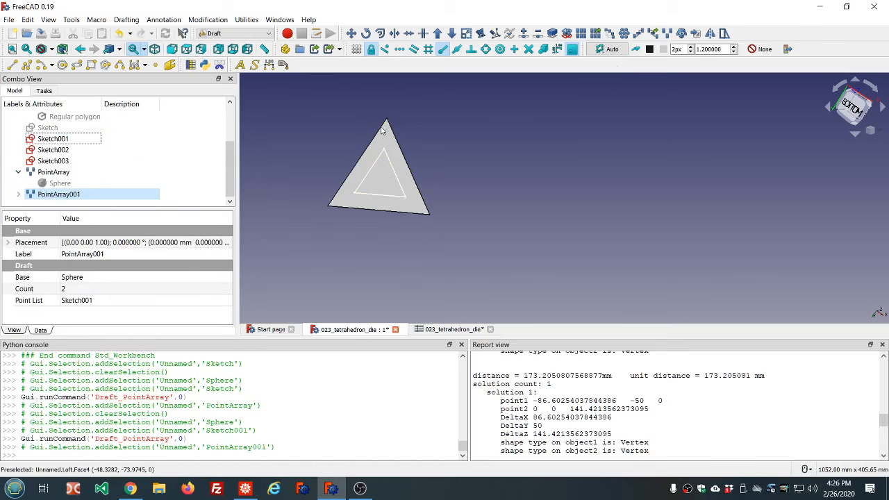
{"action": "left_click", "coordinate": [69, 185]}
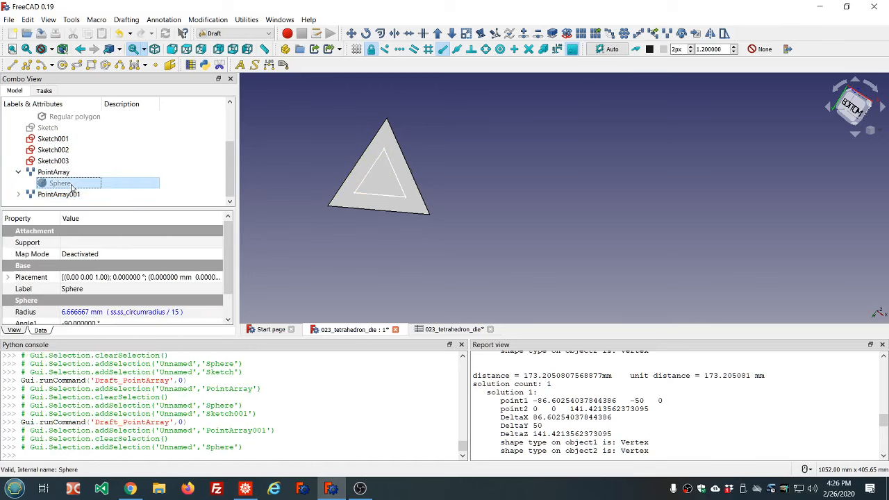
{"action": "left_click", "coordinate": [61, 150], "text": "ctrl"}
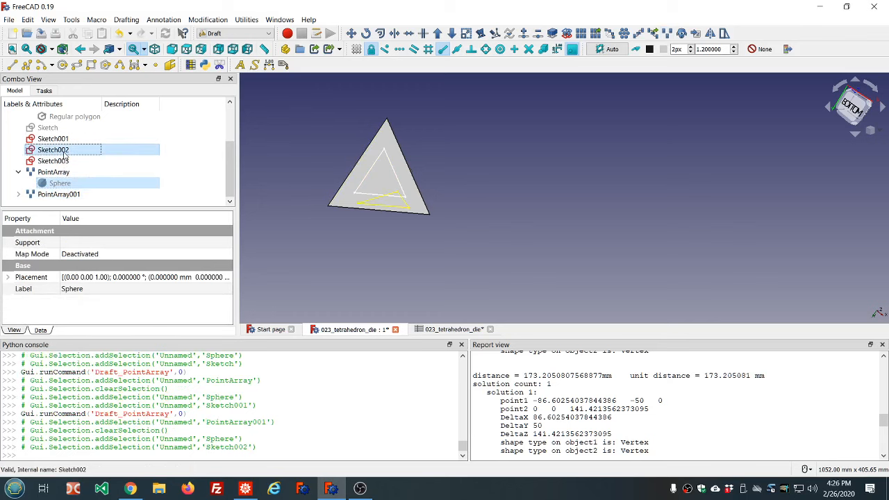
{"action": "left_click", "coordinate": [666, 34]}
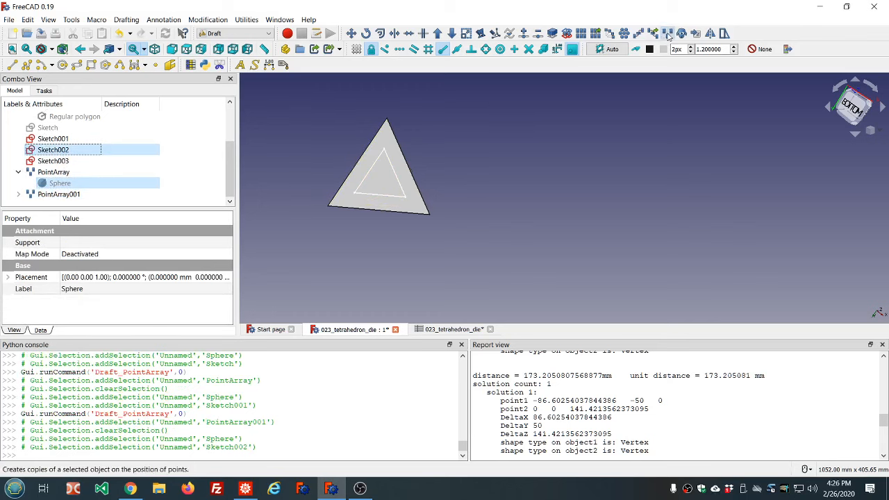
Create a fourth point array of the sphere on the points of Sketch003
{"action": "left_click", "coordinate": [57, 172]}
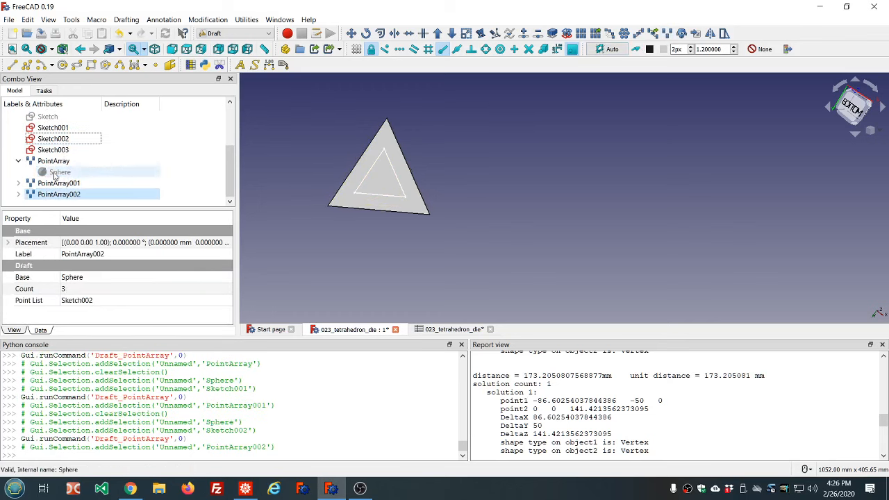
{"action": "left_click", "coordinate": [55, 152], "text": "ctrl"}
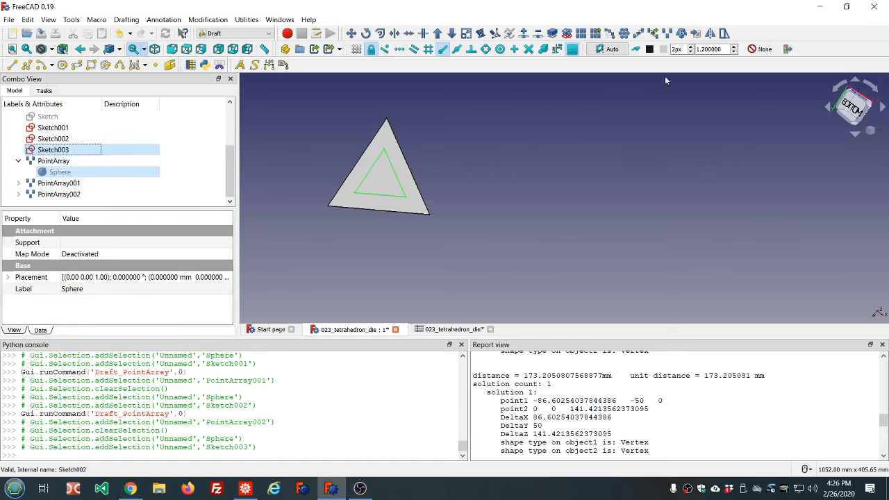
{"action": "left_click", "coordinate": [666, 34]}
{"action": "left_click", "coordinate": [468, 176]}
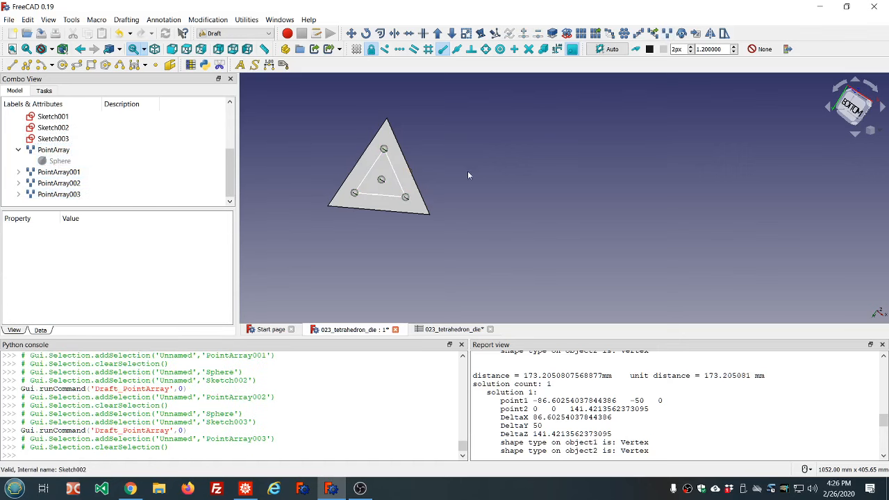
{"action": "middle_click_drag", "start_coordinate": [490, 183], "coordinate": [395, 173]}
{"action": "scroll", "coordinate": [437, 170], "scroll_direction": "up", "scroll_amount": 4}
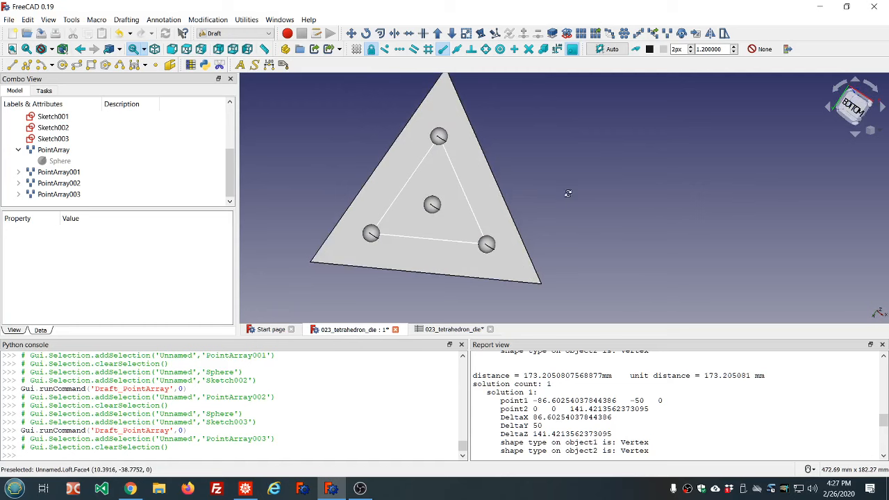
{"action": "middle_click_drag", "start_coordinate": [567, 193], "coordinate": [587, 193]}
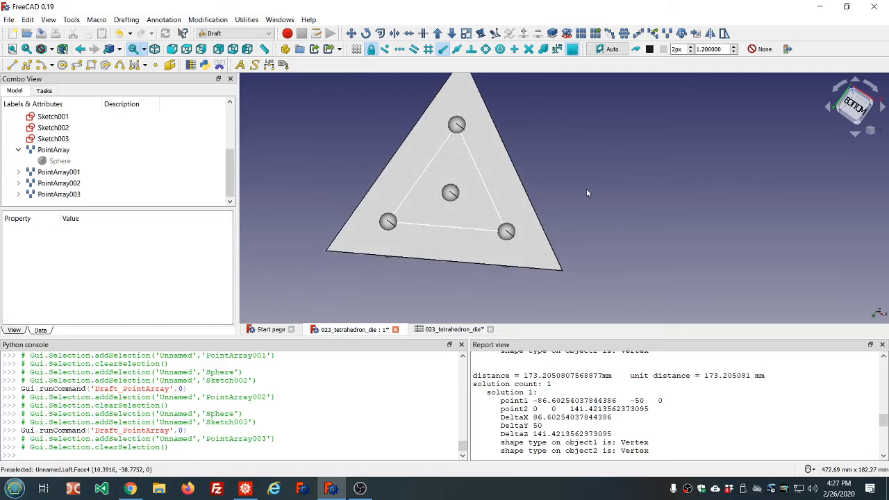
{"action": "left_click", "coordinate": [42, 161]}
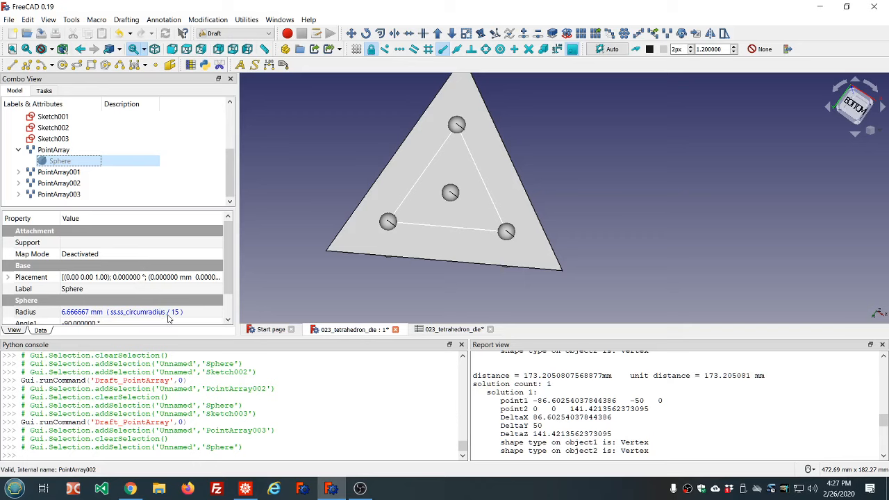
{"action": "left_click", "coordinate": [309, 293]}
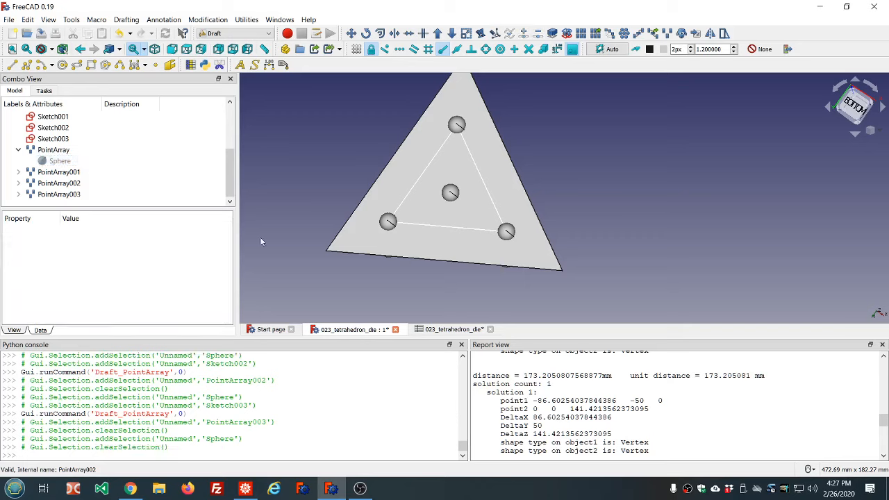
Hide the face sketches Sketch001, Sketch002 and Sketch003 and collapse the PointArray entry
{"action": "scroll", "coordinate": [131, 167], "scroll_direction": "up", "scroll_amount": 2}
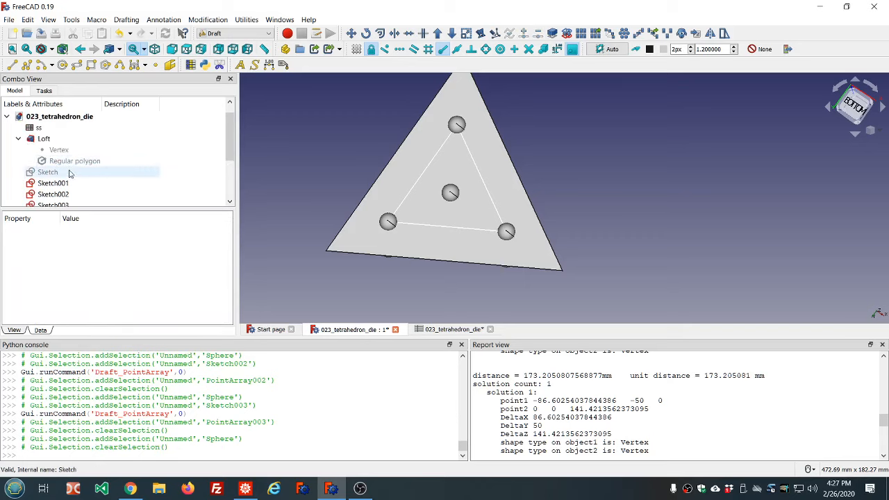
{"action": "scroll", "coordinate": [70, 172], "scroll_direction": "down", "scroll_amount": 1}
{"action": "left_click", "coordinate": [55, 149]}
{"action": "key", "text": "space"}
{"action": "left_click", "coordinate": [61, 161]}
{"action": "key", "text": "space"}
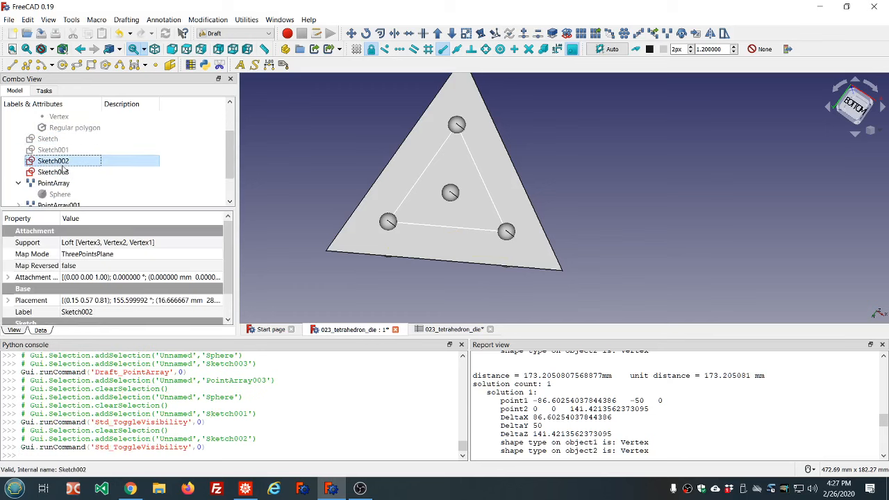
{"action": "left_click", "coordinate": [64, 173]}
{"action": "key", "text": "space"}
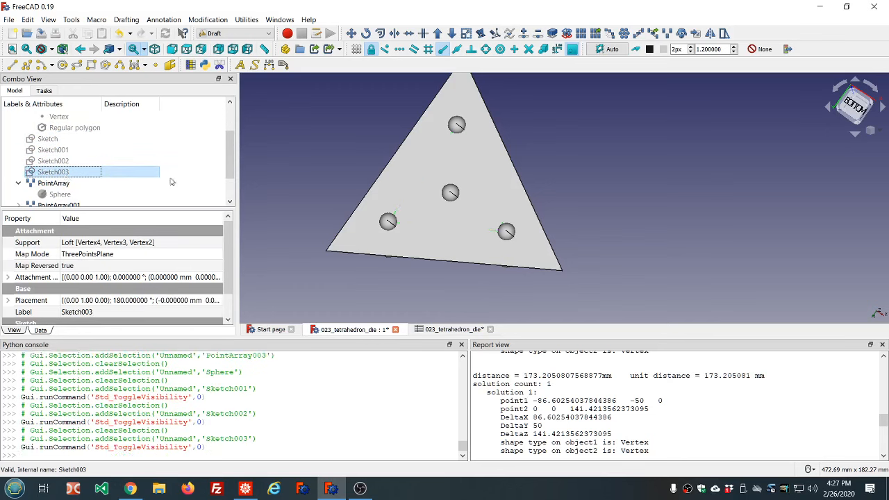
{"action": "scroll", "coordinate": [320, 155], "scroll_direction": "down", "scroll_amount": 2}
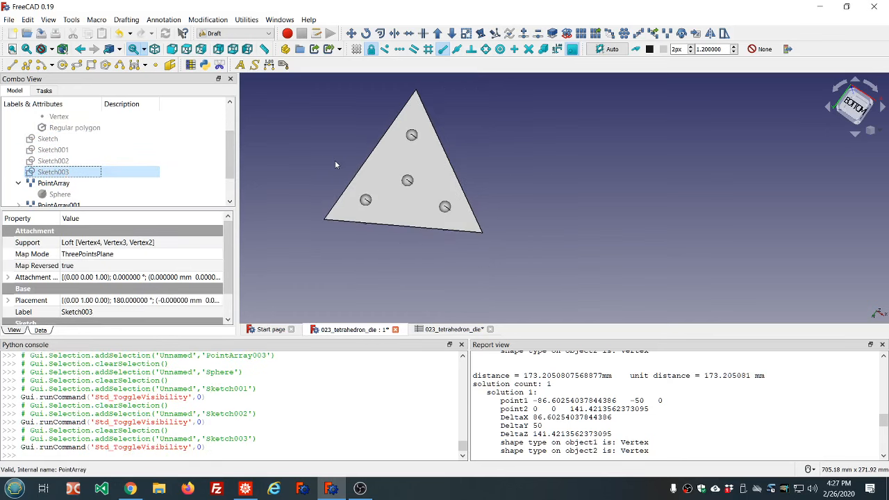
{"action": "left_click", "coordinate": [18, 182]}
{"action": "scroll", "coordinate": [169, 160], "scroll_direction": "down", "scroll_amount": 1}
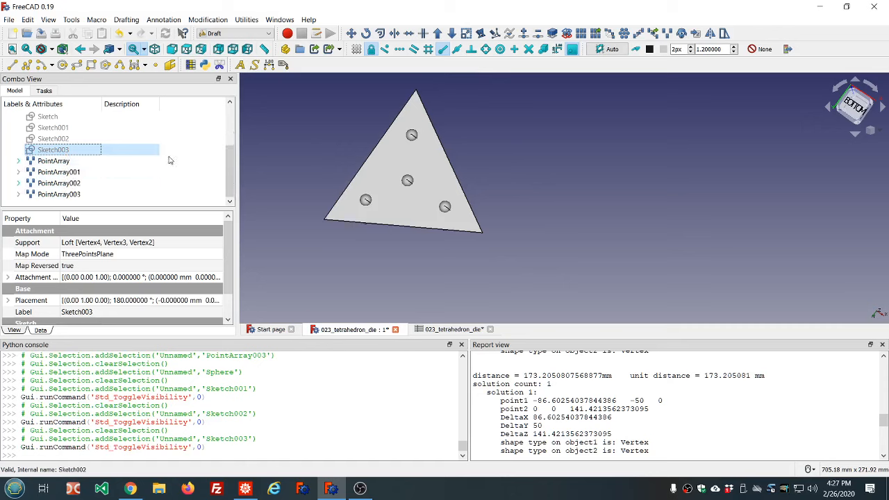
Switch to the Part workbench and fuse all four point arrays into a single union
{"action": "left_click", "coordinate": [250, 33]}
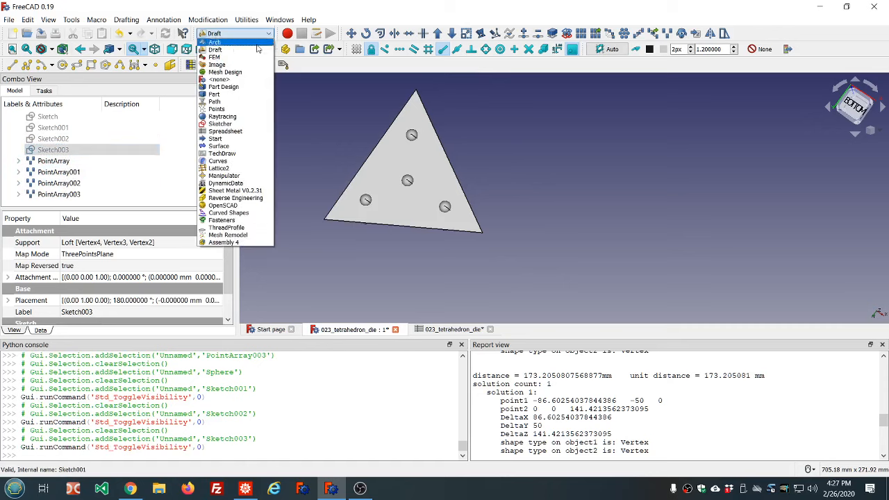
{"action": "left_click", "coordinate": [226, 98]}
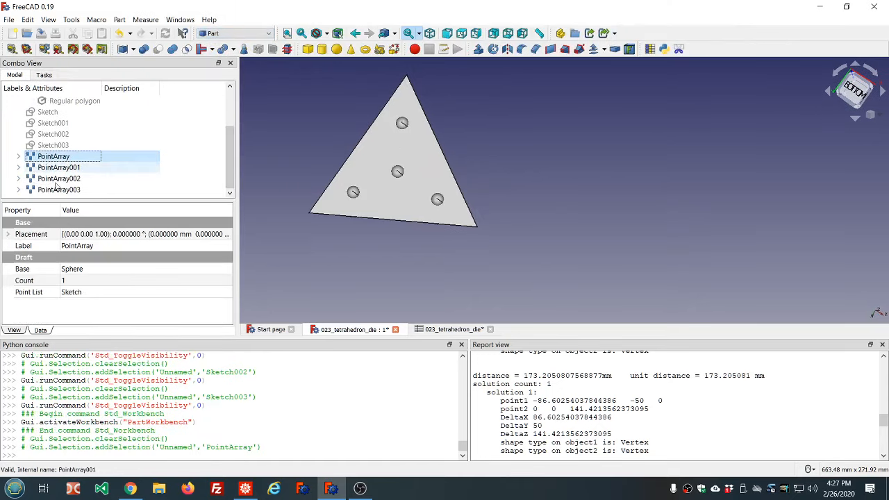
{"action": "left_click", "coordinate": [60, 189], "text": "shift"}
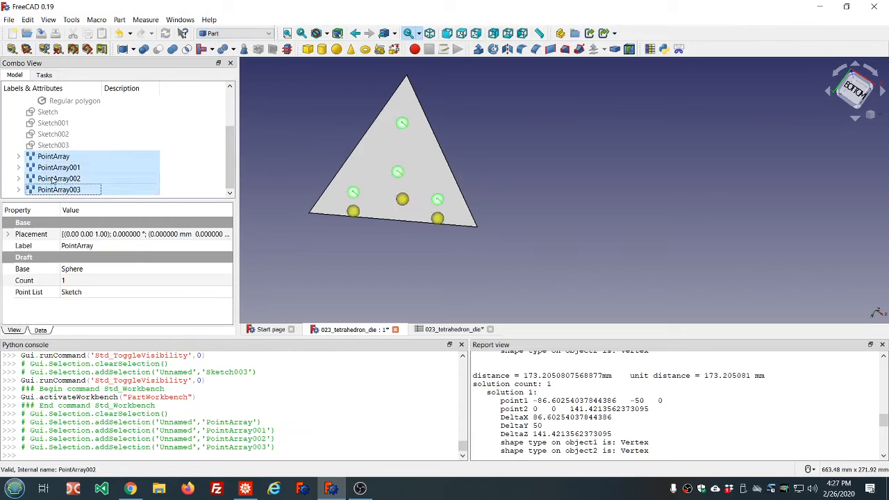
{"action": "left_click", "coordinate": [175, 122]}
{"action": "left_click", "coordinate": [59, 157]}
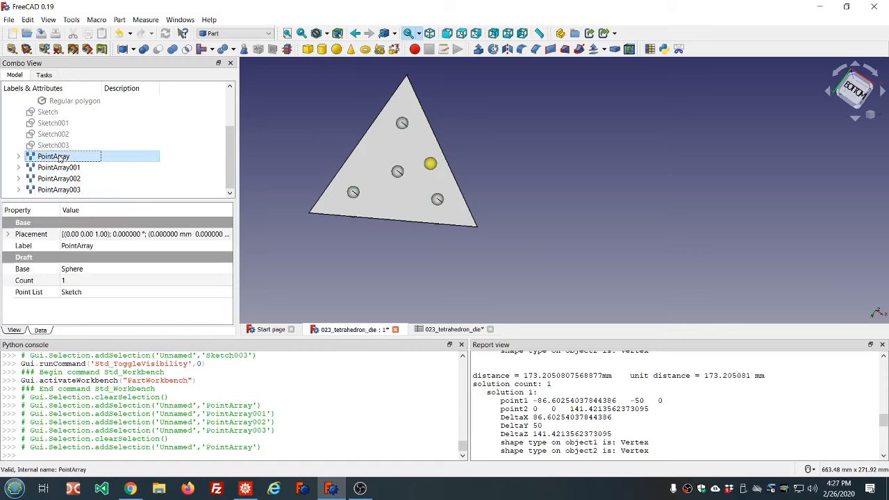
{"action": "left_click_drag", "start_coordinate": [60, 159], "coordinate": [60, 189]}
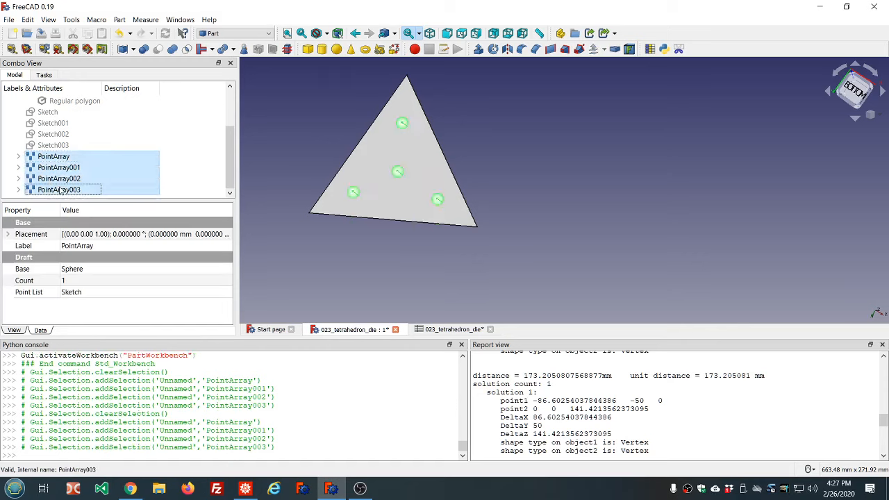
{"action": "left_click", "coordinate": [173, 49]}
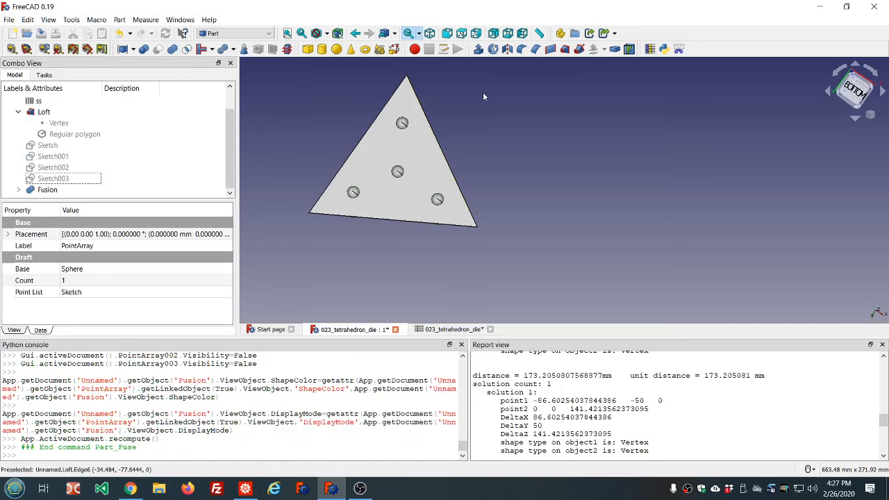
Examine the Loft's view and data properties
{"action": "left_click", "coordinate": [20, 115]}
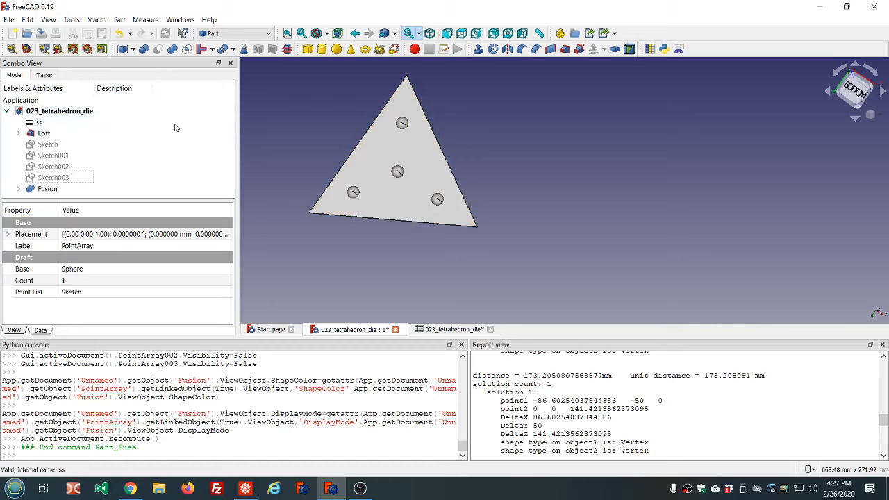
{"action": "left_click", "coordinate": [302, 134]}
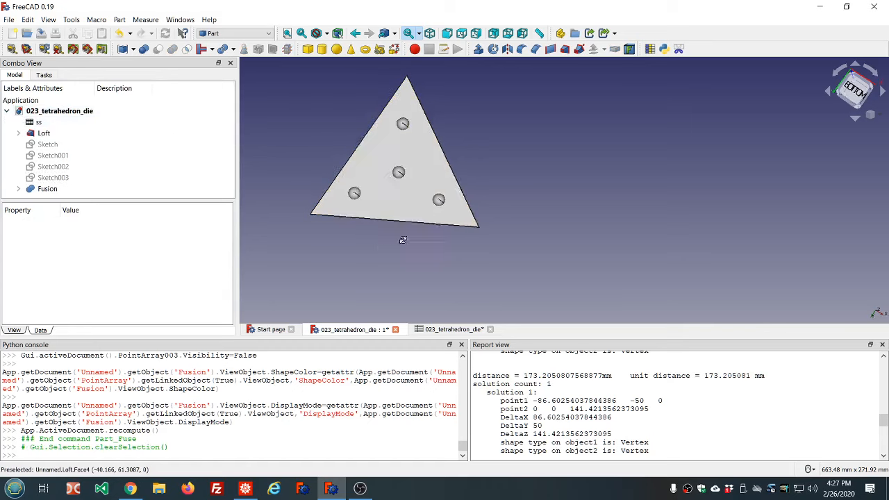
{"action": "mouse_move", "coordinate": [402, 240]}
{"action": "middle_mouse_down"}
{"action": "mouse_move", "coordinate": [524, 206]}
{"action": "mouse_move", "coordinate": [407, 211]}
{"action": "mouse_move", "coordinate": [445, 189]}
{"action": "mouse_move", "coordinate": [313, 234]}
{"action": "mouse_move", "coordinate": [347, 222]}
{"action": "mouse_move", "coordinate": [374, 254]}
{"action": "mouse_move", "coordinate": [532, 222]}
{"action": "mouse_move", "coordinate": [391, 244]}
{"action": "middle_mouse_up"}
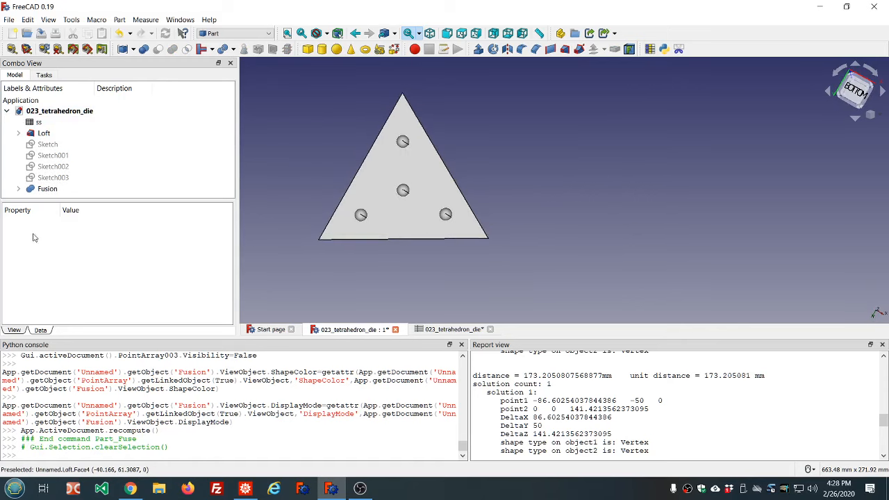
{"action": "left_click", "coordinate": [43, 133]}
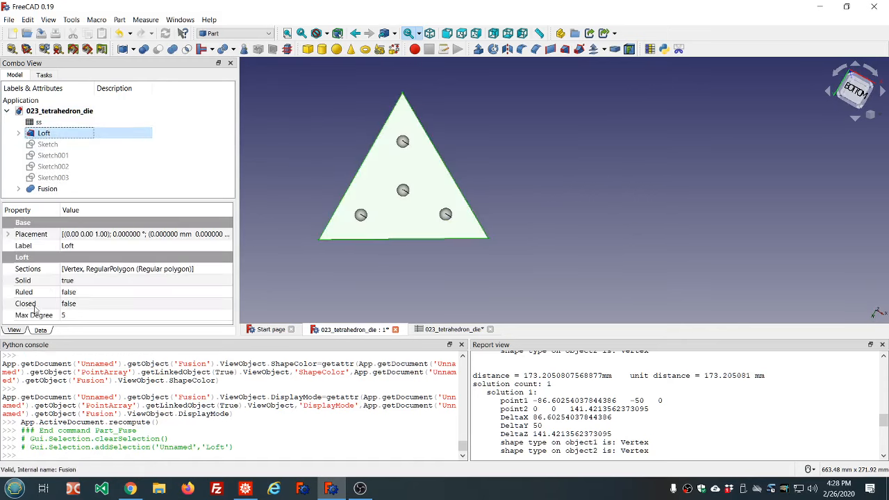
{"action": "left_click", "coordinate": [14, 329]}
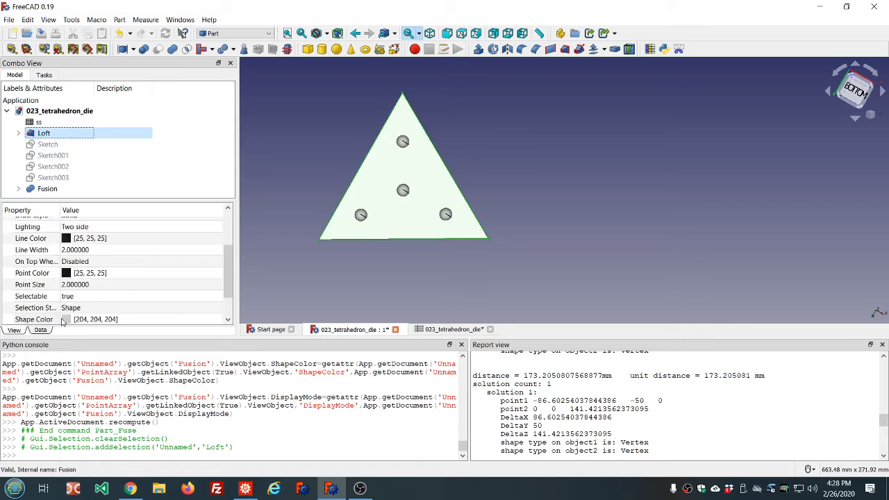
{"action": "scroll", "coordinate": [139, 291], "scroll_direction": "down", "scroll_amount": 1}
{"action": "scroll", "coordinate": [139, 292], "scroll_direction": "up", "scroll_amount": 3}
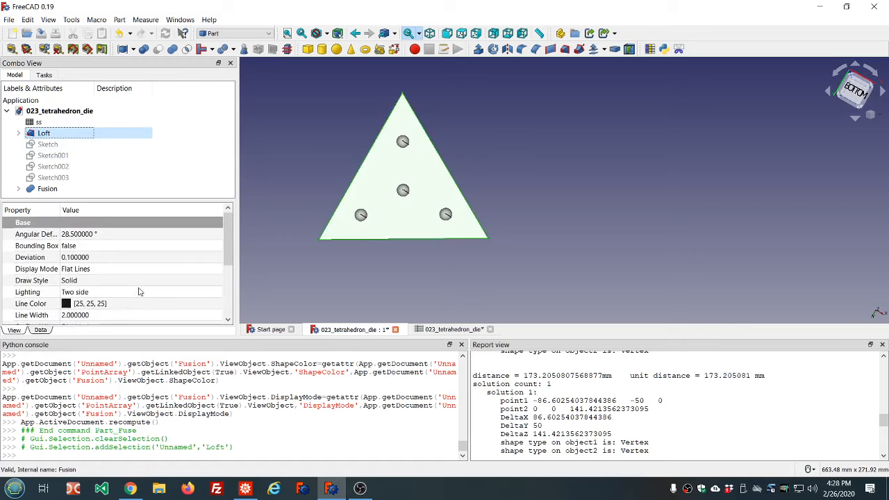
{"action": "scroll", "coordinate": [139, 291], "scroll_direction": "down", "scroll_amount": 3}
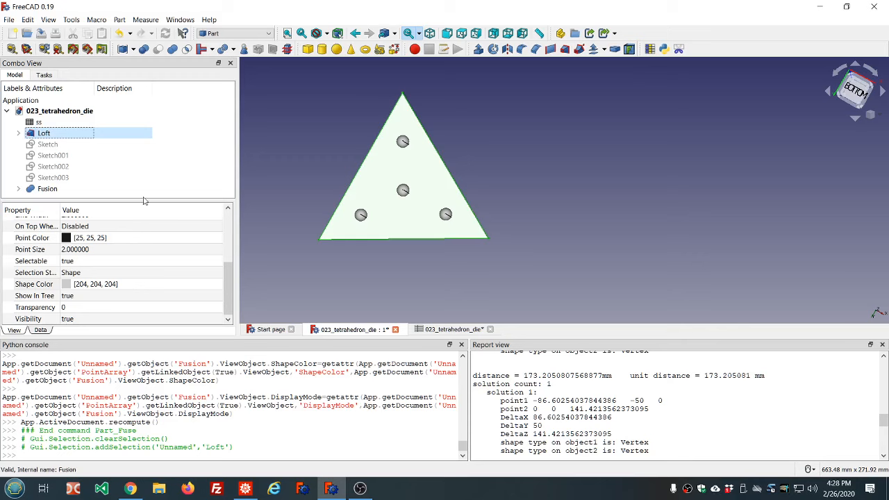
{"action": "left_click", "coordinate": [41, 330]}
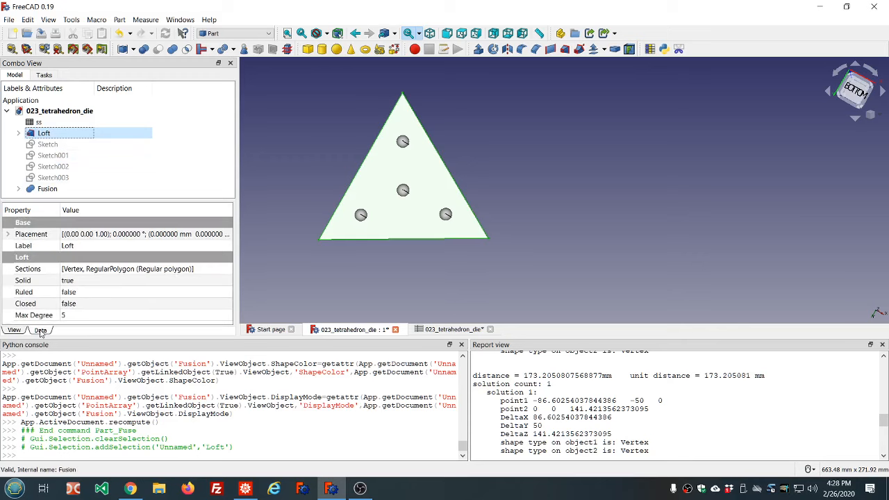
Set the Loft's appearance to Shaded display mode with Aluminium material
{"action": "right_click", "coordinate": [44, 135]}
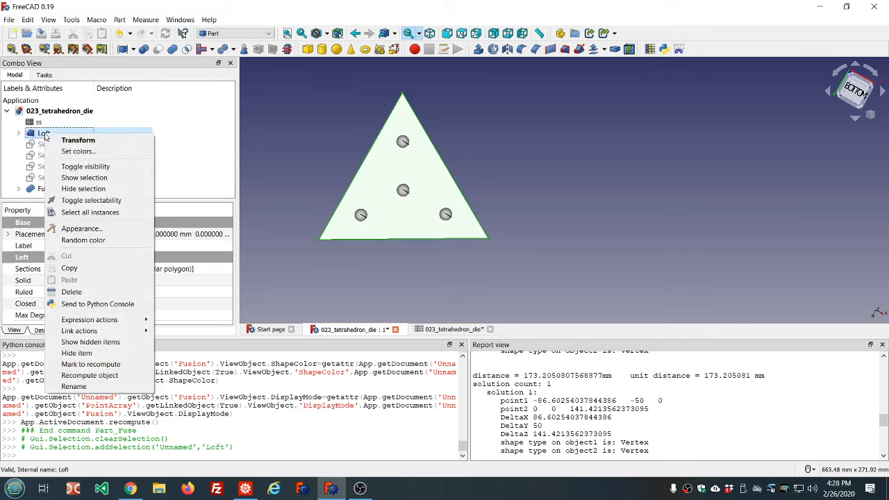
{"action": "left_click", "coordinate": [72, 229]}
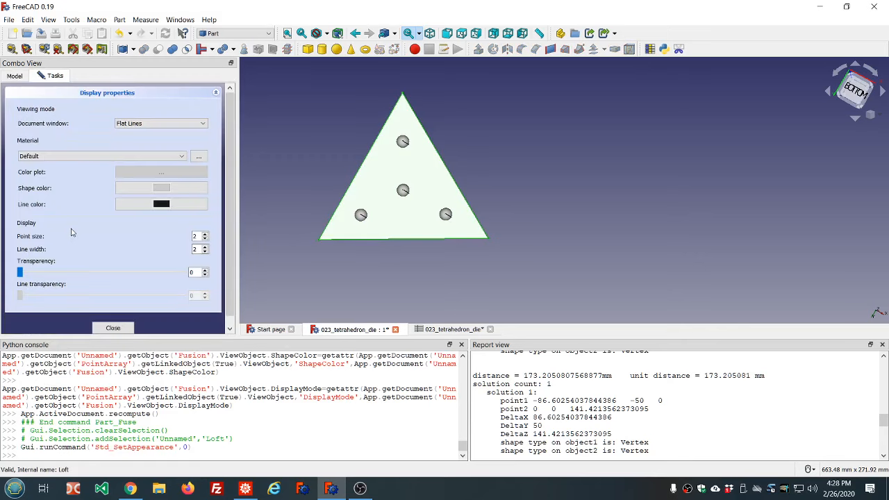
{"action": "left_click", "coordinate": [81, 155]}
{"action": "left_click", "coordinate": [80, 158]}
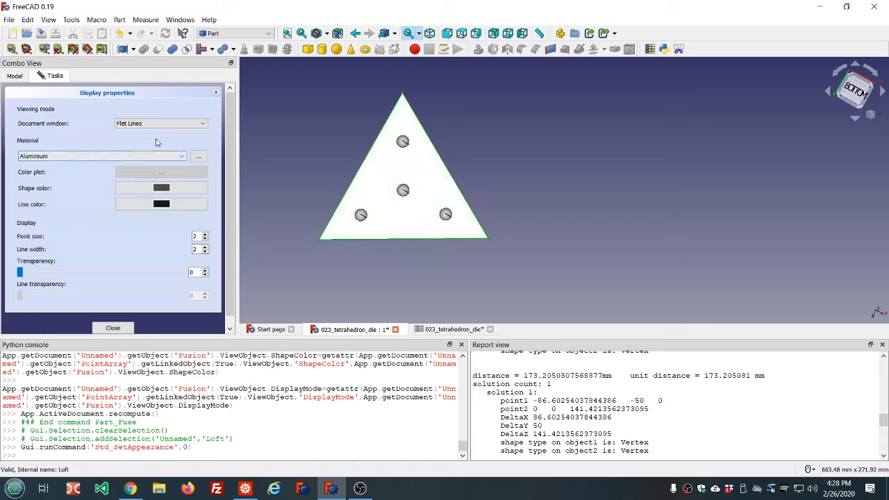
{"action": "scroll", "coordinate": [137, 157], "scroll_direction": "up", "scroll_amount": 1}
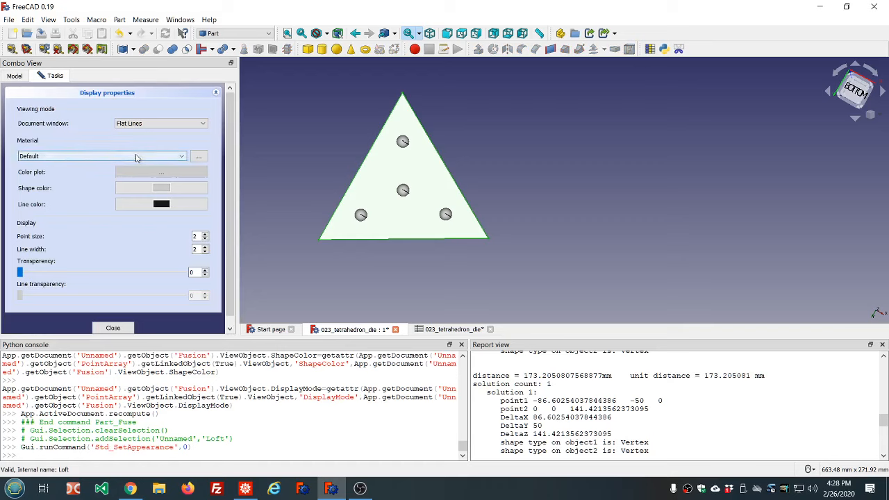
{"action": "left_click", "coordinate": [202, 124]}
{"action": "left_click", "coordinate": [125, 129]}
{"action": "left_click", "coordinate": [100, 156]}
{"action": "left_click", "coordinate": [65, 173]}
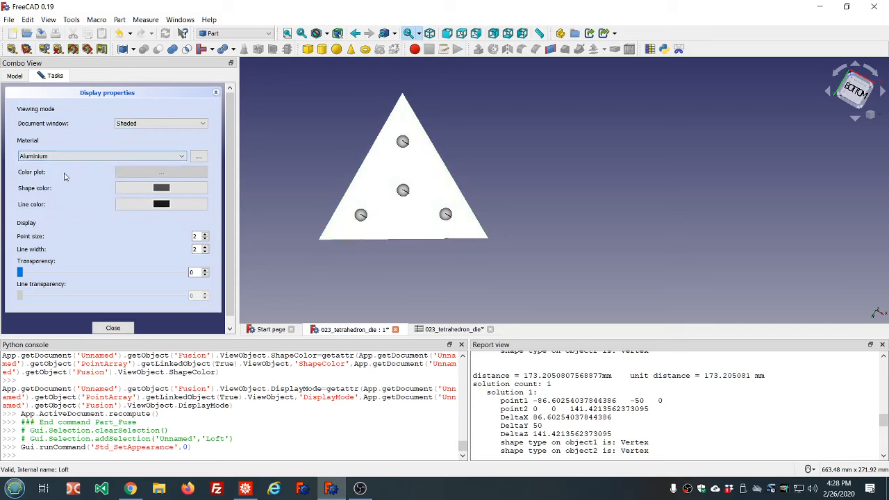
{"action": "left_click", "coordinate": [114, 327]}
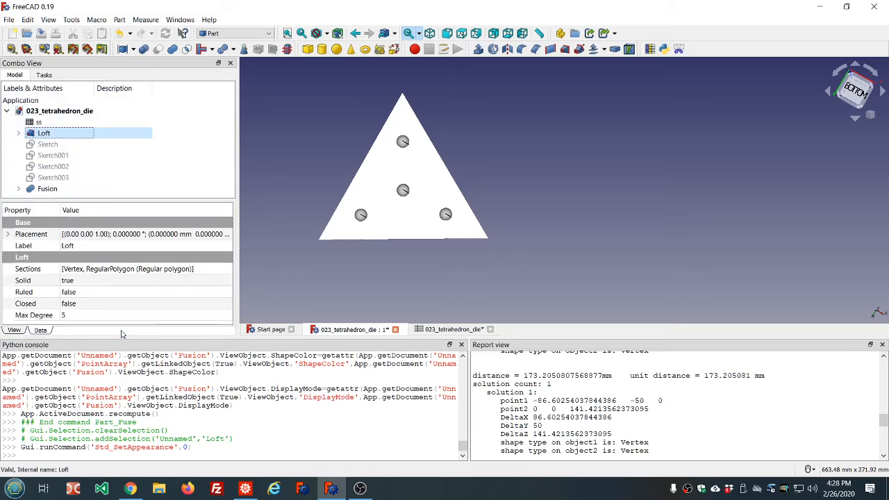
Orbit around the die to inspect the pips and select the Fusion
{"action": "left_click", "coordinate": [333, 299]}
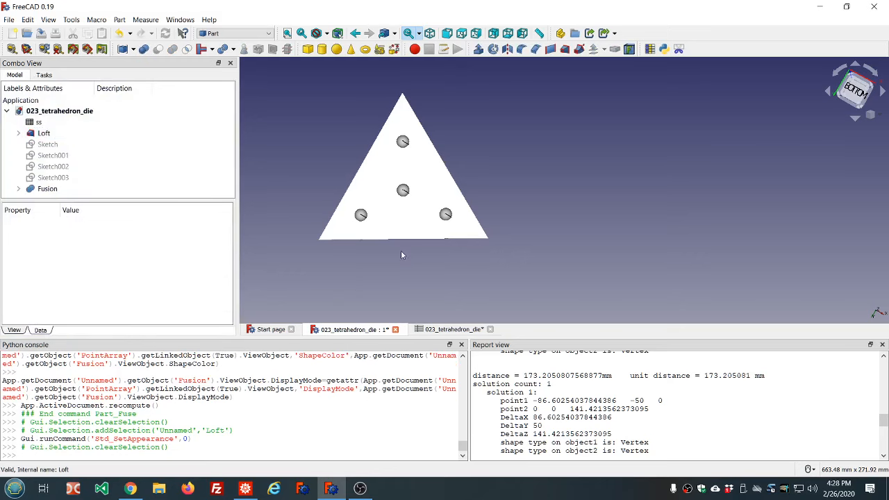
{"action": "middle_click_drag", "start_coordinate": [473, 257], "coordinate": [500, 240]}
{"action": "scroll", "coordinate": [500, 240], "scroll_direction": "down", "scroll_amount": 4}
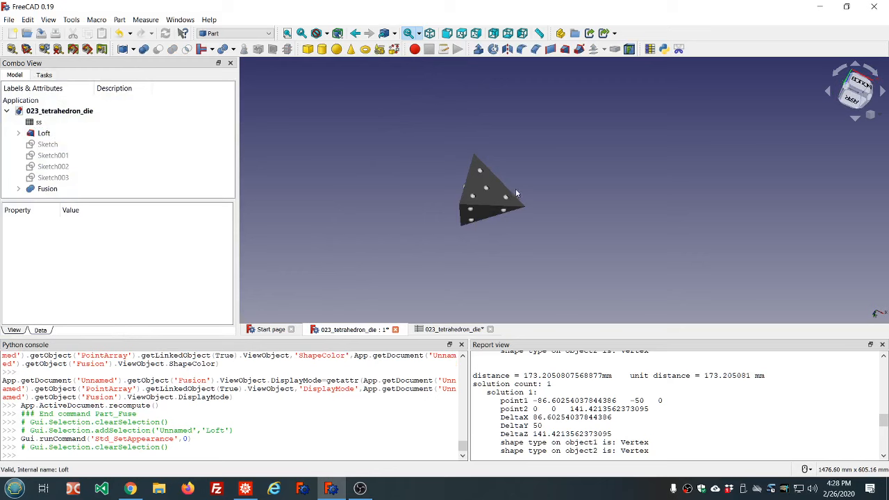
{"action": "scroll", "coordinate": [518, 185], "scroll_direction": "up", "scroll_amount": 4}
{"action": "middle_click_drag", "start_coordinate": [517, 185], "coordinate": [492, 188]}
{"action": "left_click", "coordinate": [47, 190]}
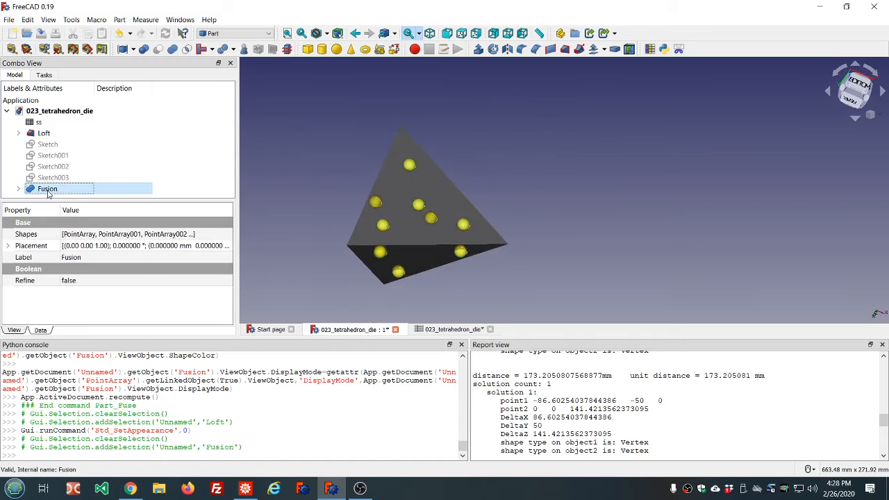
Set the Fusion's appearance to Shaded display mode with Emerald material
{"action": "right_click", "coordinate": [49, 195]}
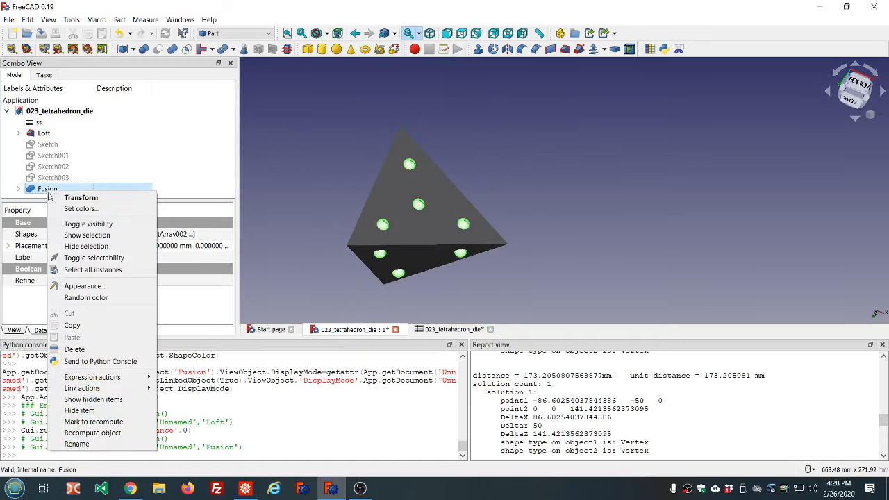
{"action": "left_click", "coordinate": [81, 286]}
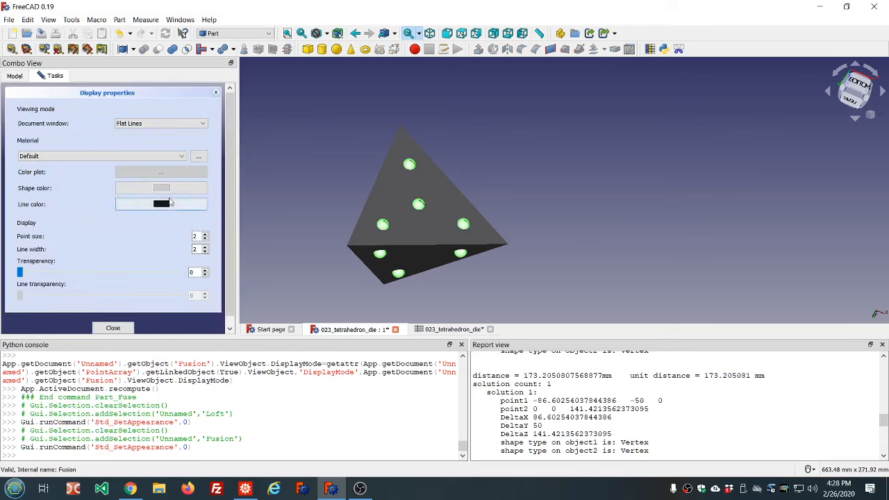
{"action": "left_click", "coordinate": [202, 124]}
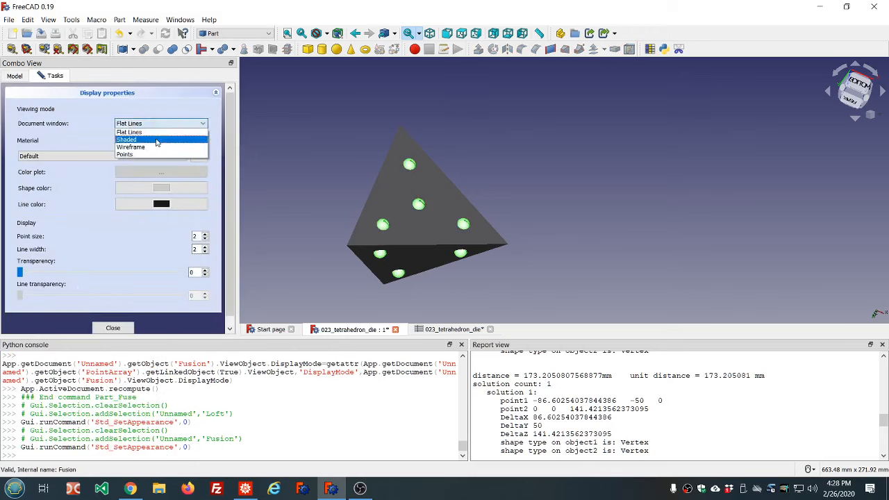
{"action": "left_click", "coordinate": [152, 141]}
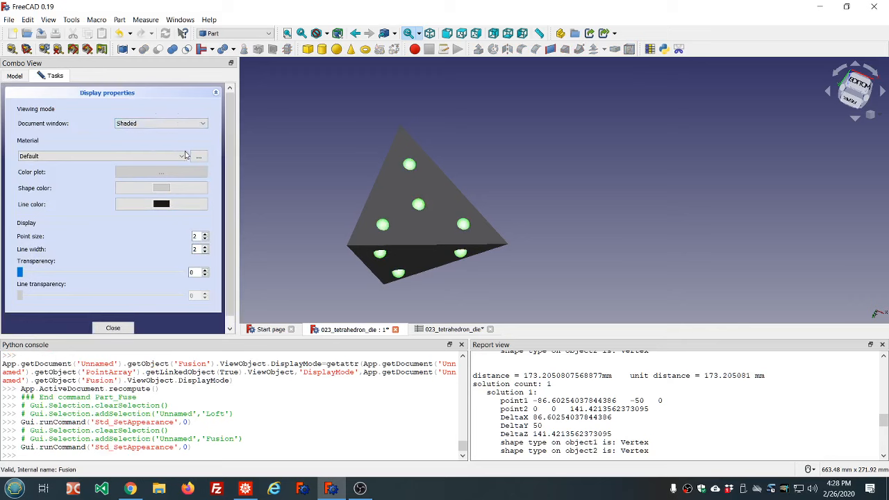
{"action": "left_click", "coordinate": [180, 157]}
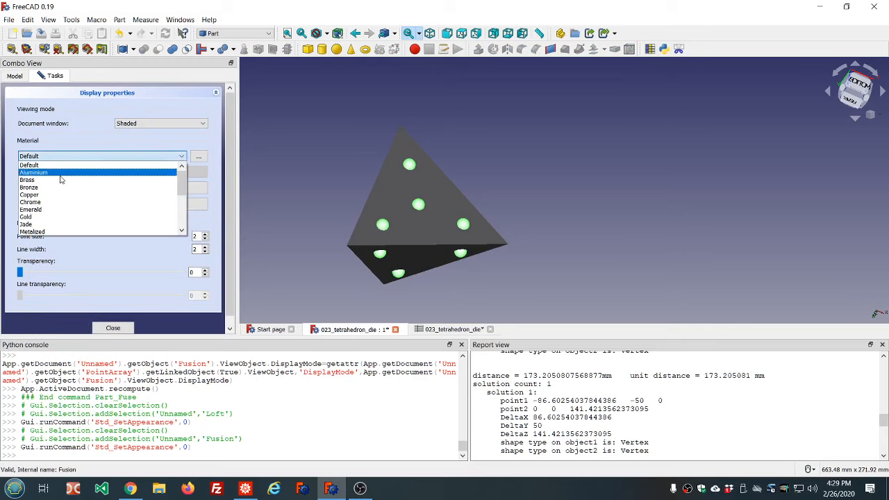
{"action": "left_click", "coordinate": [43, 209]}
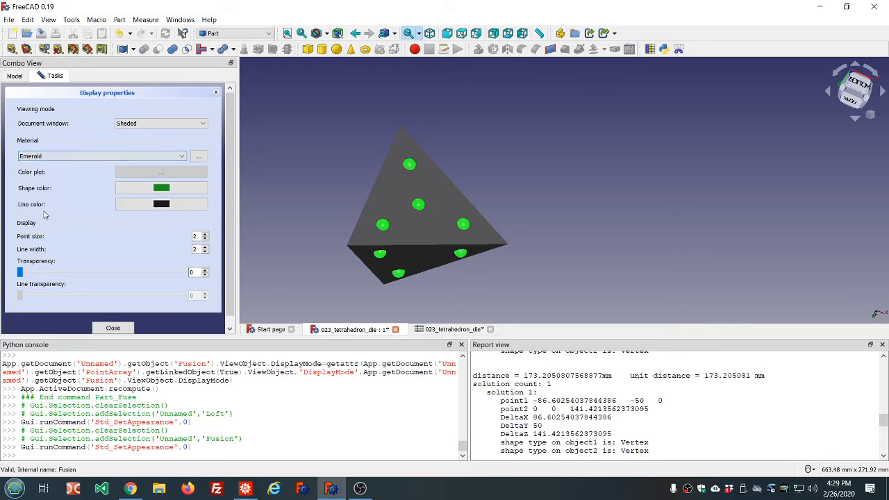
{"action": "left_click", "coordinate": [113, 328]}
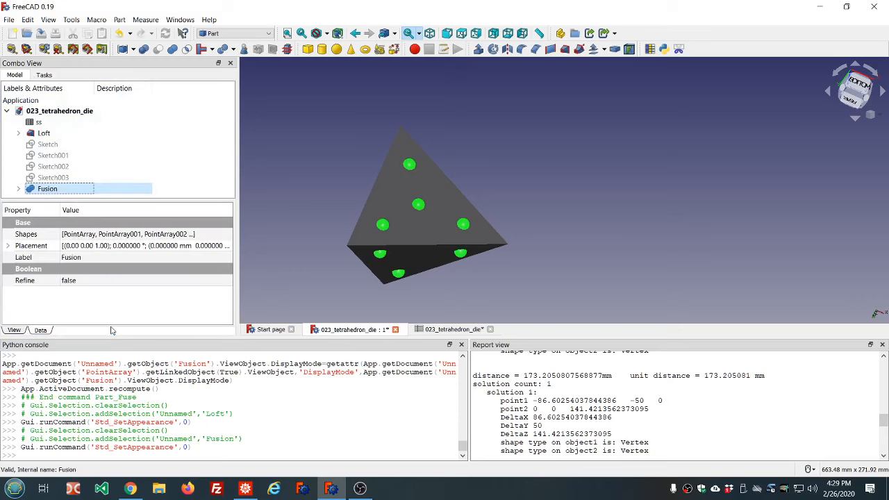
Select the Loft and the Fusion and subtract the pips from the tetrahedron with a Cut
{"action": "left_click", "coordinate": [324, 211]}
{"action": "middle_click_drag", "start_coordinate": [398, 191], "coordinate": [450, 160]}
{"action": "scroll", "coordinate": [450, 161], "scroll_direction": "down", "scroll_amount": 4}
{"action": "scroll", "coordinate": [457, 160], "scroll_direction": "up", "scroll_amount": 4}
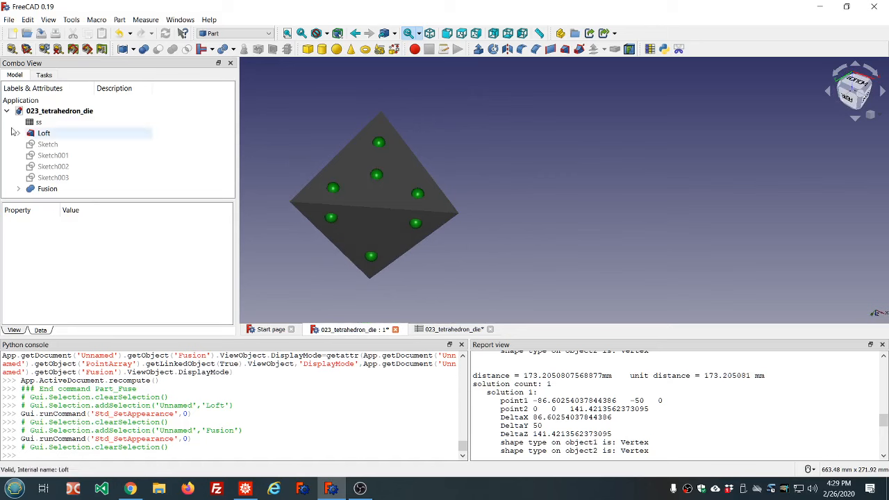
{"action": "left_click", "coordinate": [49, 190]}
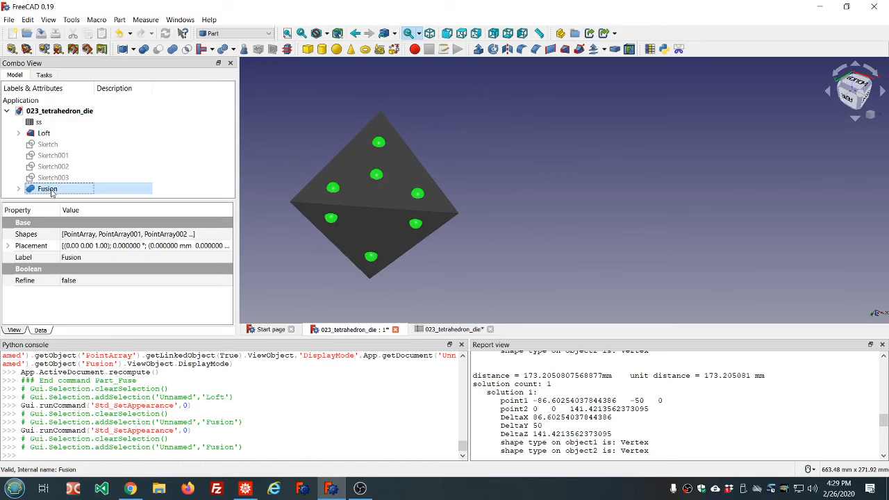
{"action": "left_click", "coordinate": [45, 133]}
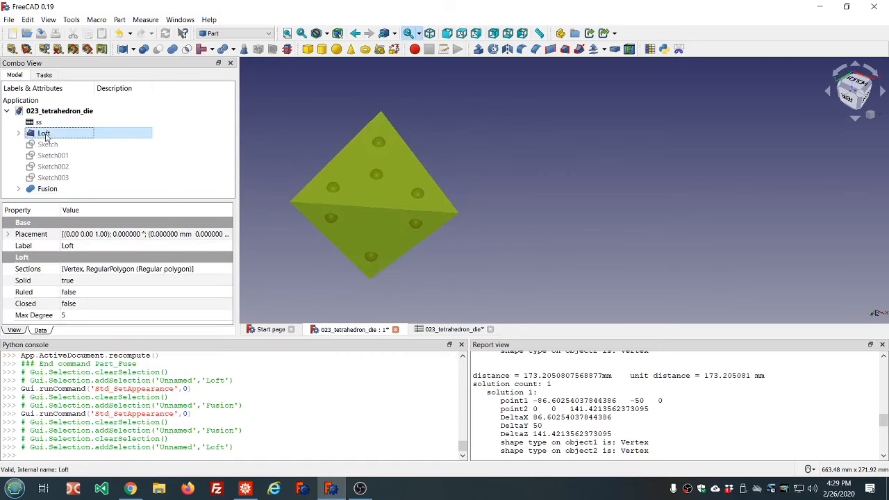
{"action": "left_click", "coordinate": [46, 190], "text": "ctrl"}
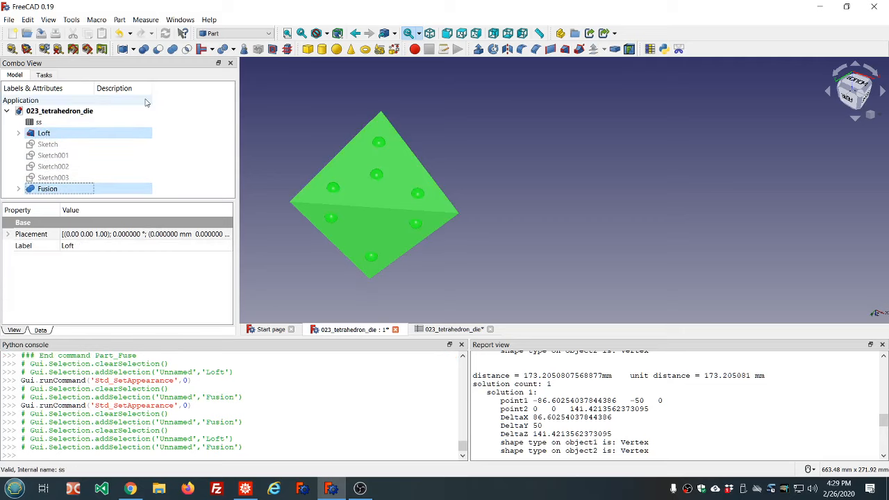
{"action": "left_click", "coordinate": [158, 50]}
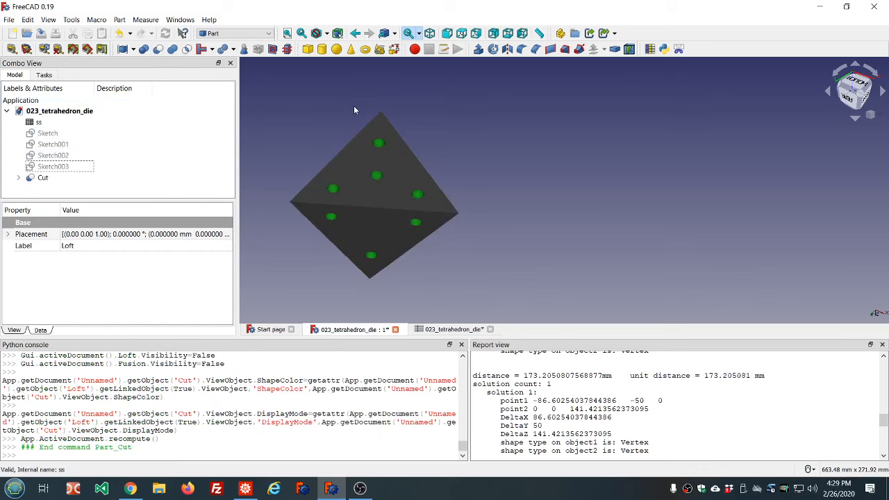
Orbit and zoom around the cut die to inspect the recessed pips on each face
{"action": "key", "text": "5"}
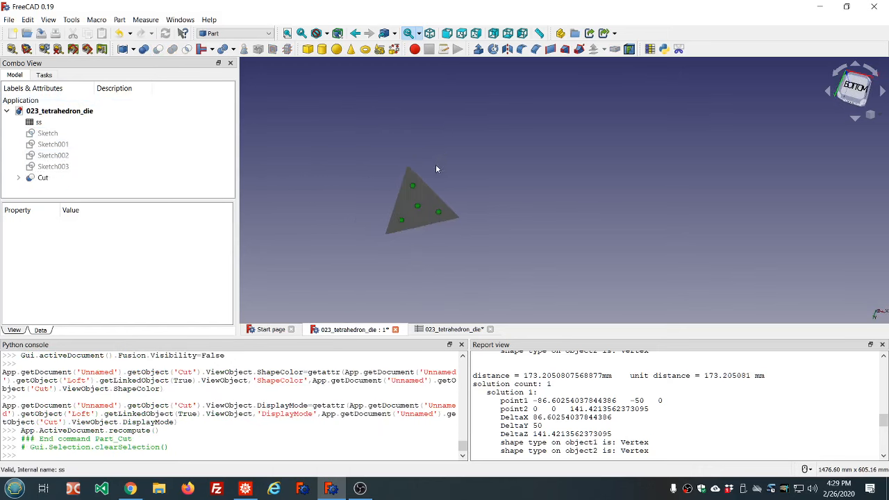
{"action": "middle_click_drag", "start_coordinate": [483, 196], "coordinate": [772, 214]}
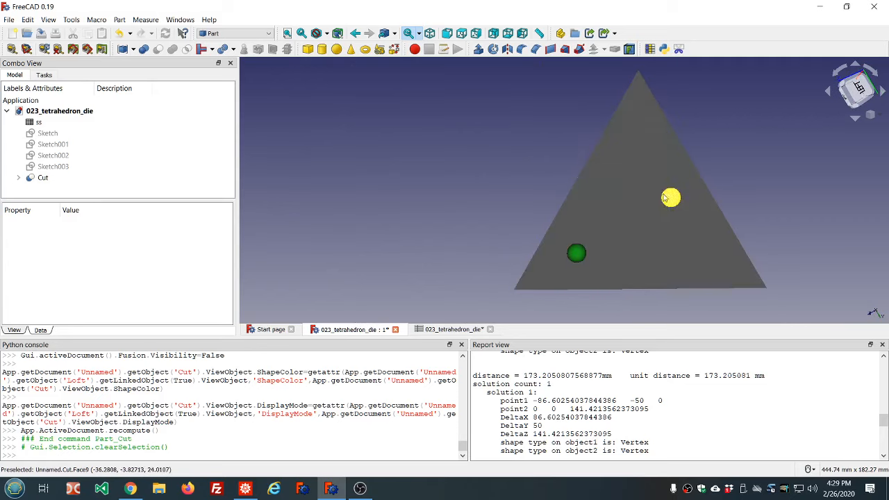
{"action": "scroll", "coordinate": [724, 156], "scroll_direction": "down", "scroll_amount": 2}
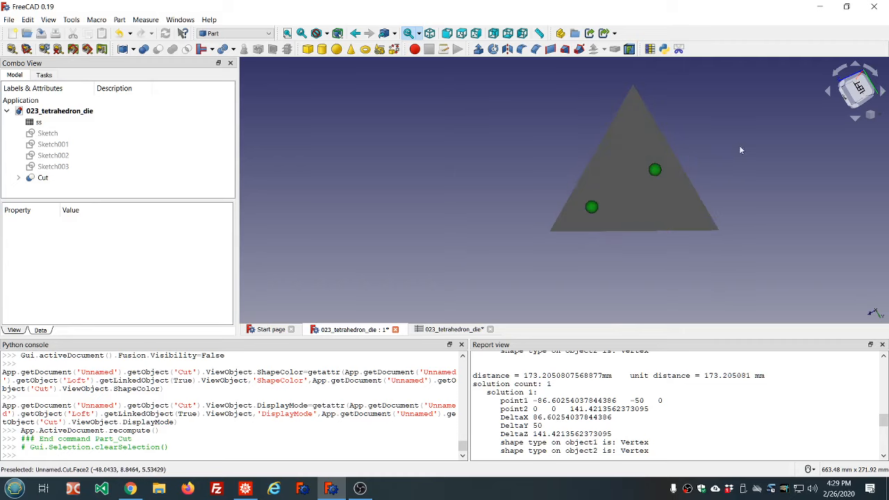
{"action": "scroll", "coordinate": [747, 144], "scroll_direction": "up", "scroll_amount": 2}
{"action": "scroll", "coordinate": [747, 145], "scroll_direction": "down", "scroll_amount": 2}
{"action": "mouse_move", "coordinate": [748, 147]}
{"action": "middle_mouse_down"}
{"action": "mouse_move", "coordinate": [692, 155]}
{"action": "mouse_move", "coordinate": [700, 153]}
{"action": "mouse_move", "coordinate": [536, 123]}
{"action": "mouse_move", "coordinate": [556, 125]}
{"action": "middle_mouse_up"}
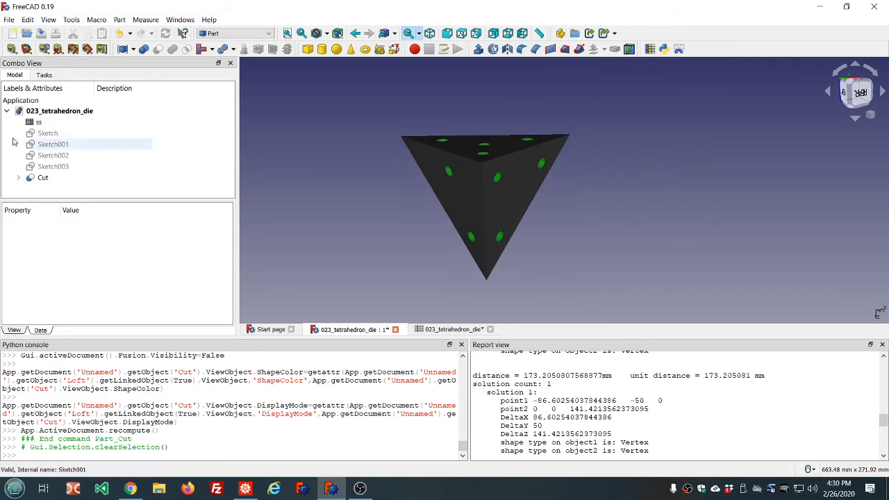
Open the spreadsheet and set the circumradius in cell B1 to 50
{"action": "double_click", "coordinate": [39, 122]}
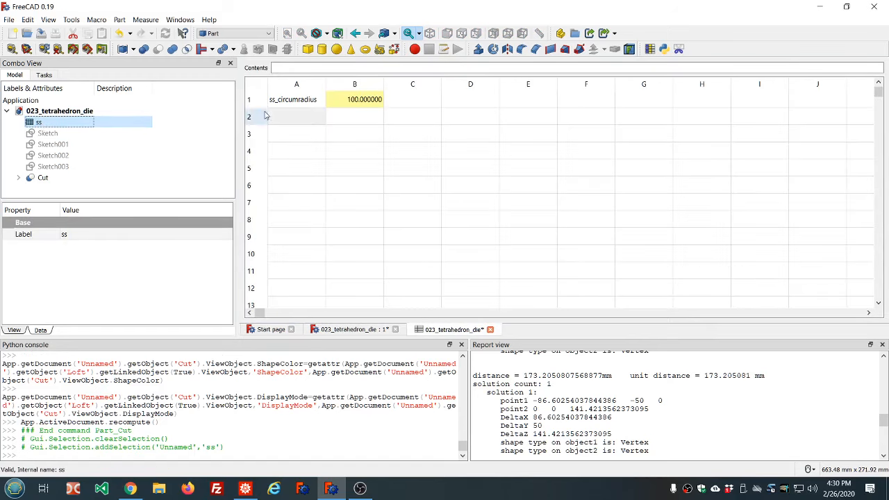
{"action": "left_click", "coordinate": [355, 102]}
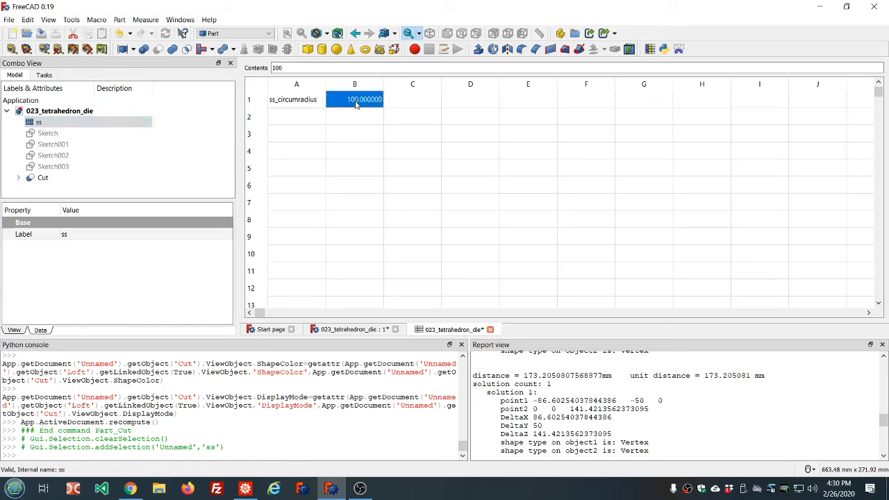
{"action": "type", "text": "50"}
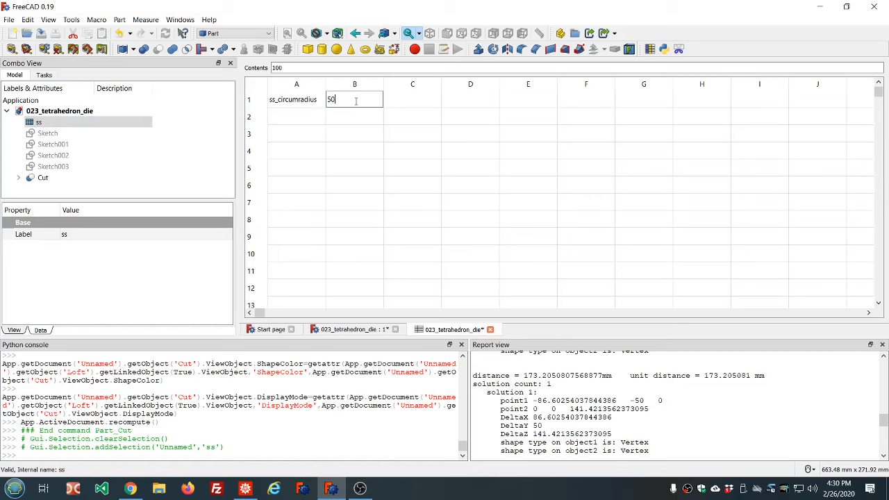
{"action": "key", "text": "Return"}
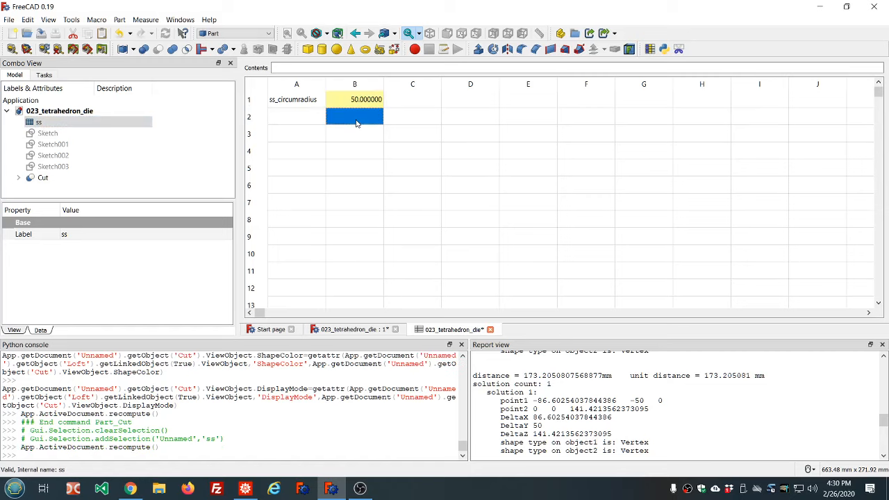
{"action": "left_click", "coordinate": [344, 329]}
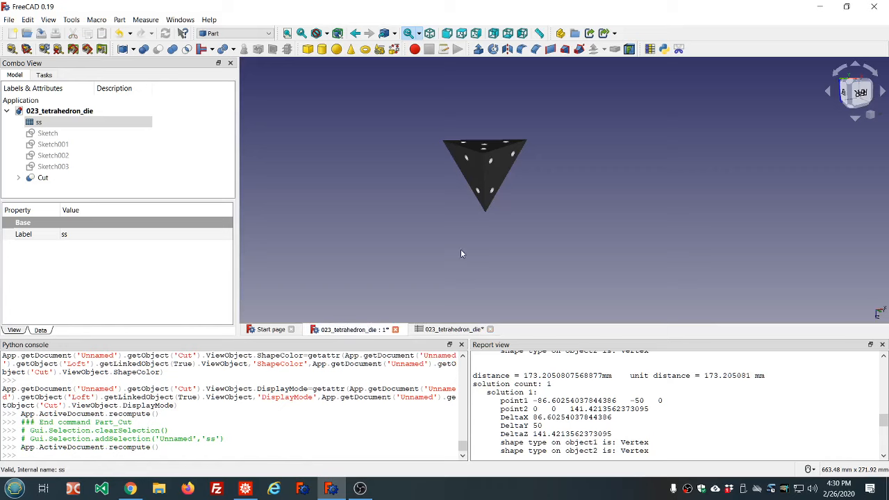
Delete the Cut to bring back the separate Loft and Fusion
{"action": "scroll", "coordinate": [473, 213], "scroll_direction": "up", "scroll_amount": 4}
{"action": "left_click", "coordinate": [544, 198]}
{"action": "middle_click_drag", "start_coordinate": [543, 198], "coordinate": [608, 141]}
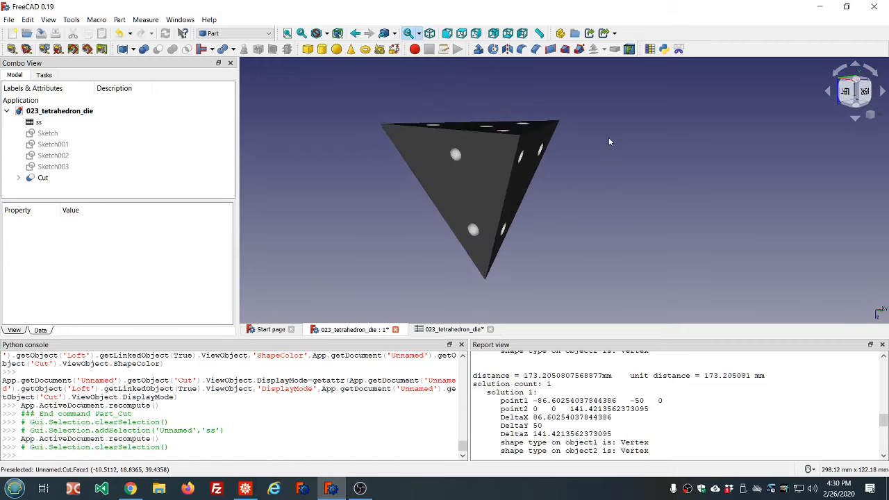
{"action": "left_click", "coordinate": [42, 178]}
{"action": "key", "text": "Delete"}
{"action": "left_click", "coordinate": [47, 189]}
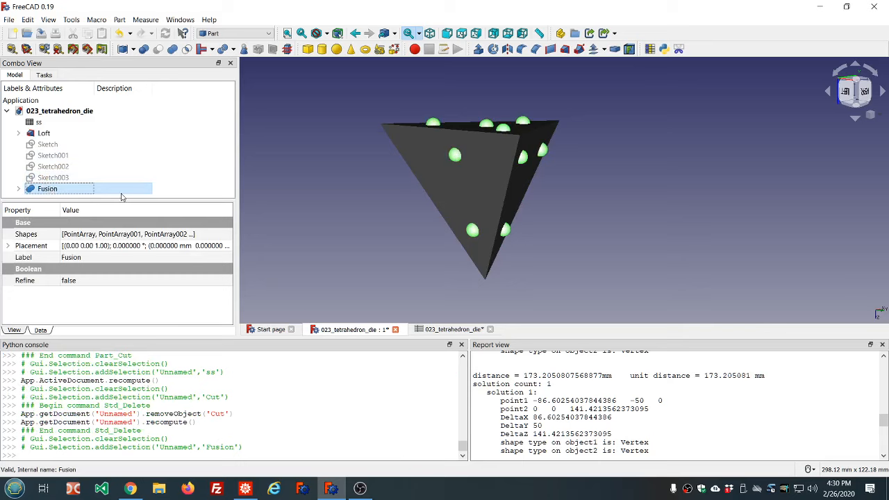
Change the Fusion's material to Aluminium
{"action": "left_click", "coordinate": [295, 184]}
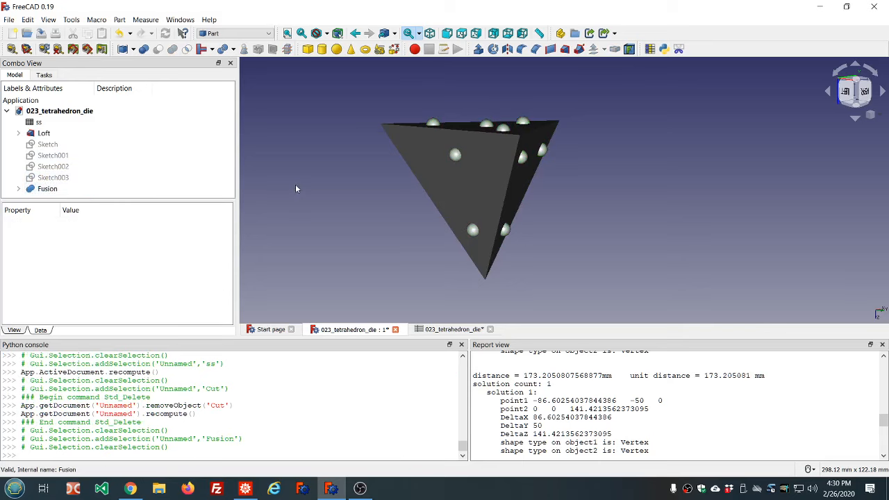
{"action": "left_click", "coordinate": [70, 190]}
{"action": "right_click", "coordinate": [34, 194]}
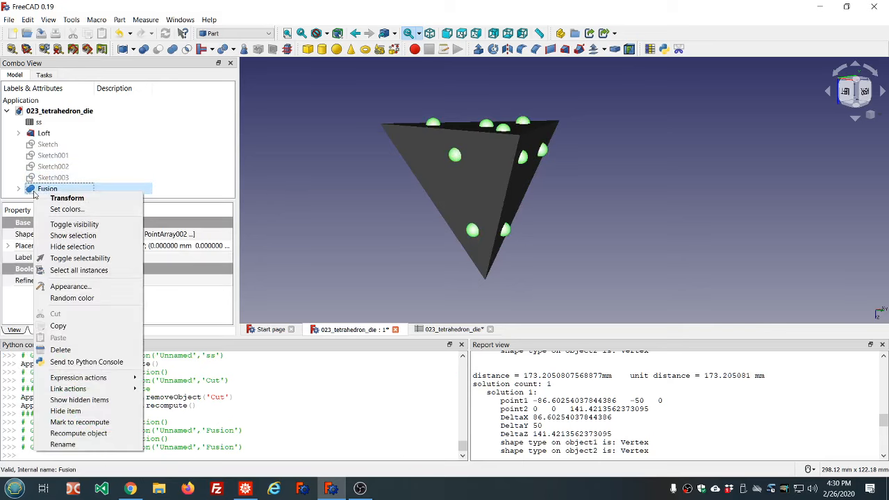
{"action": "left_click", "coordinate": [70, 286]}
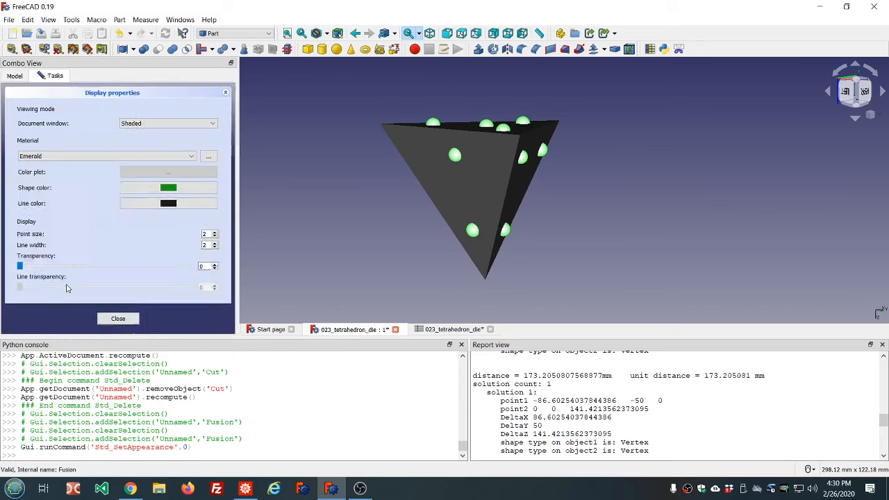
{"action": "left_click", "coordinate": [184, 159]}
{"action": "left_click", "coordinate": [110, 174]}
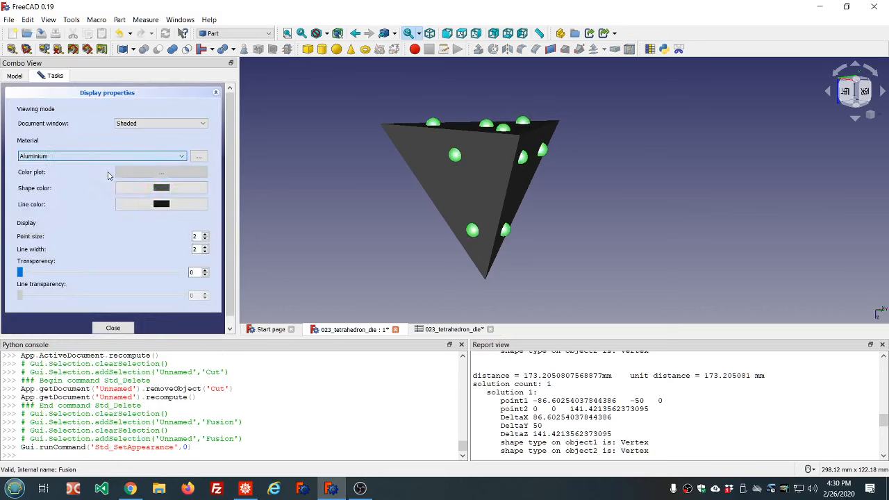
{"action": "left_click", "coordinate": [113, 327]}
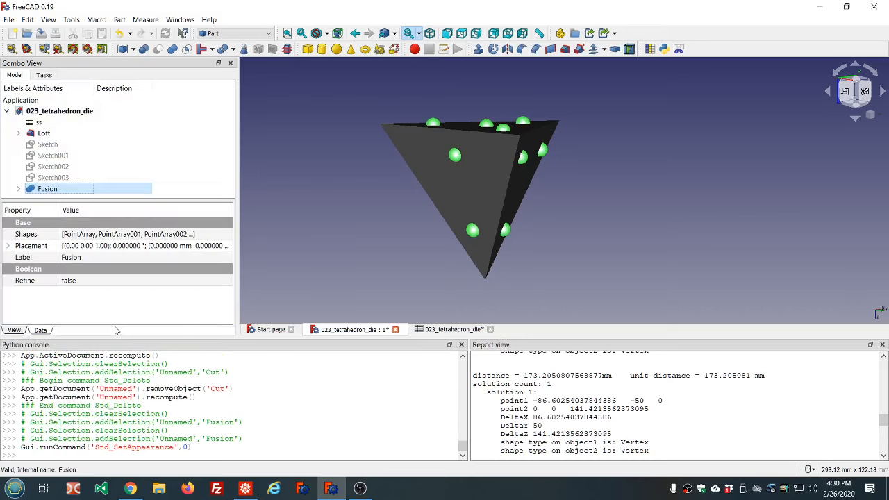
Change the Fusion's material to Gold
{"action": "left_click", "coordinate": [281, 262]}
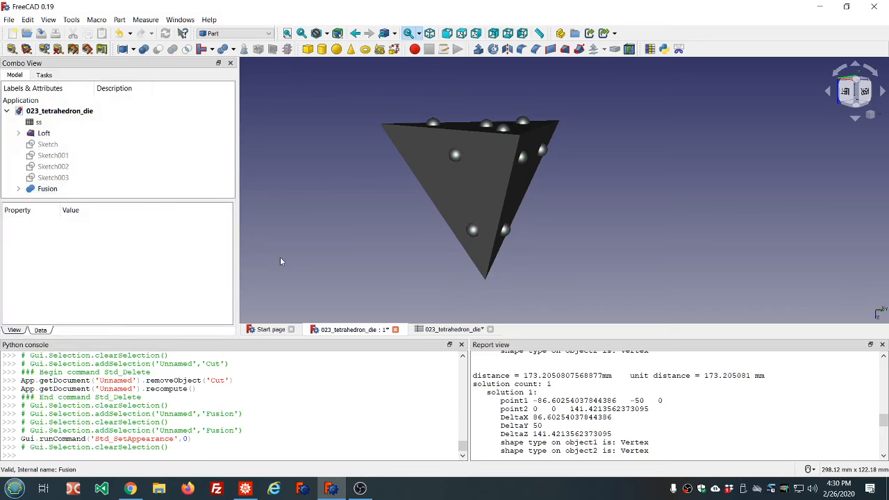
{"action": "left_click", "coordinate": [75, 191]}
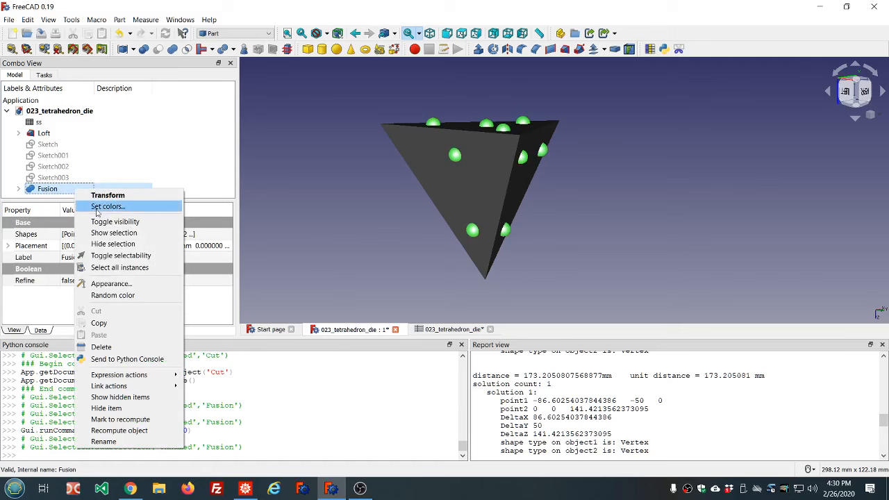
{"action": "left_click", "coordinate": [112, 284]}
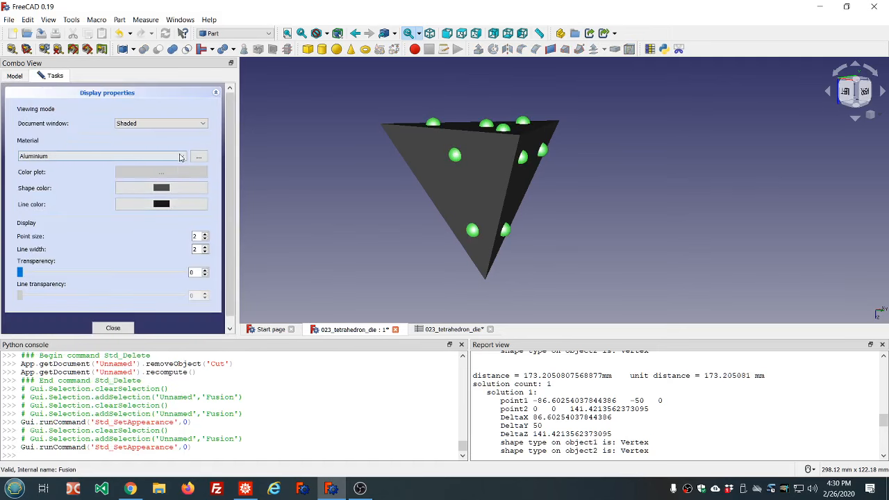
{"action": "left_click", "coordinate": [179, 156]}
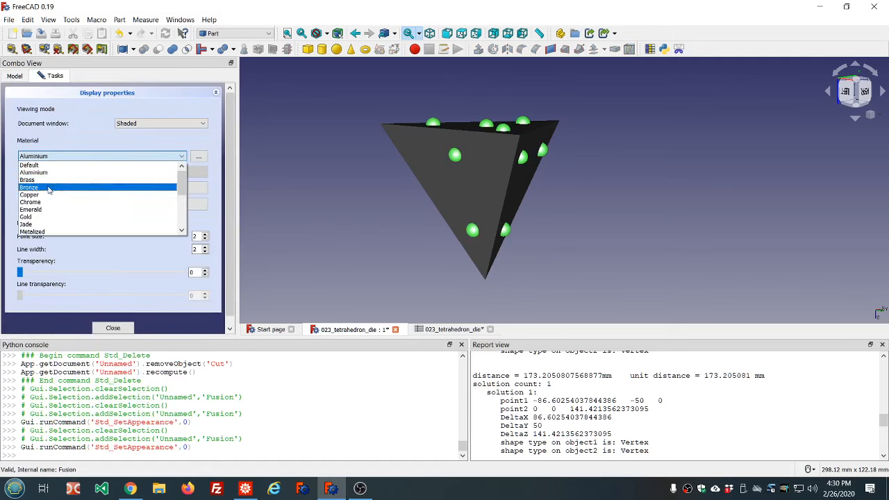
{"action": "left_click", "coordinate": [36, 218]}
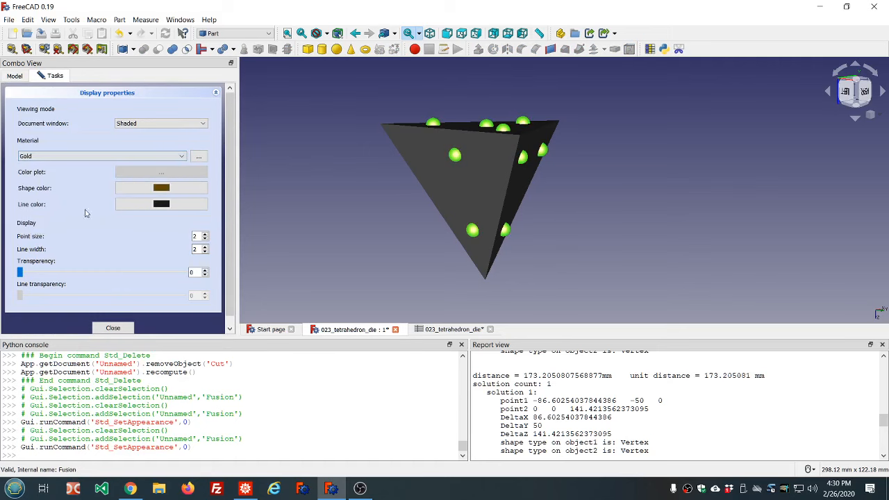
{"action": "left_click", "coordinate": [114, 328]}
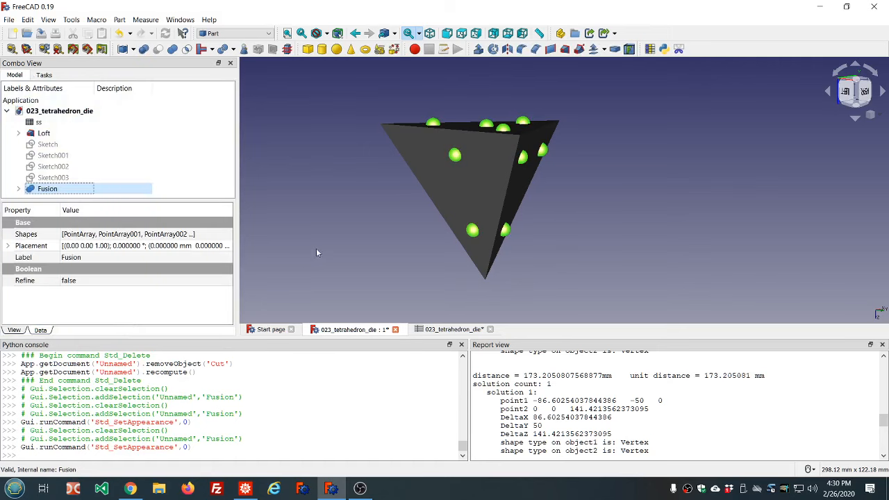
Select the Loft and the Fusion and subtract the pips from the tetrahedron with a Cut
{"action": "left_click", "coordinate": [315, 248]}
{"action": "middle_click_drag", "start_coordinate": [654, 202], "coordinate": [595, 234]}
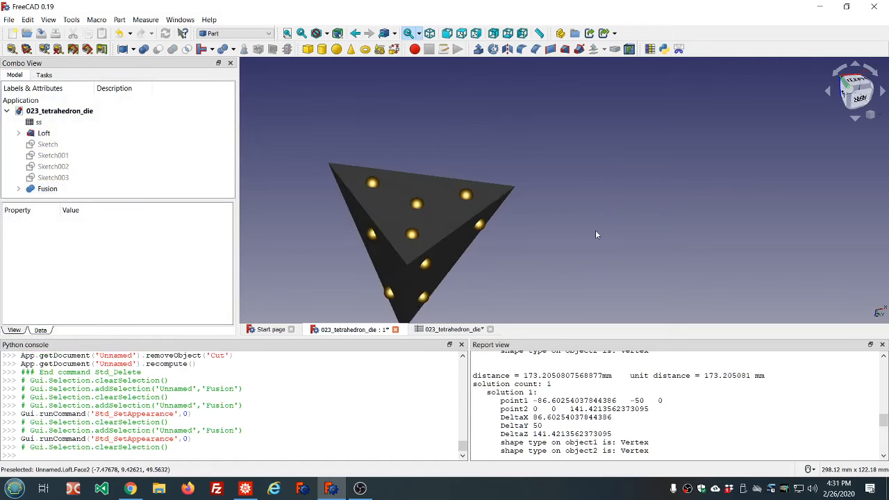
{"action": "left_click", "coordinate": [42, 133]}
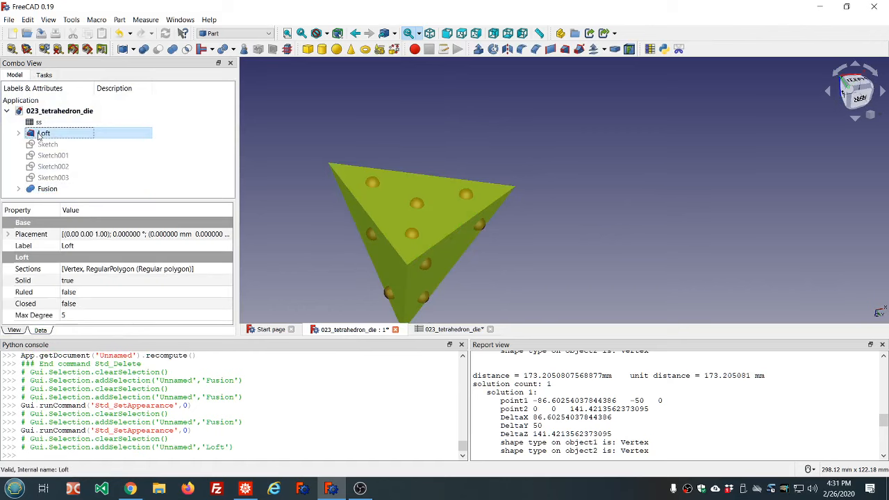
{"action": "left_click", "coordinate": [47, 189], "text": "ctrl"}
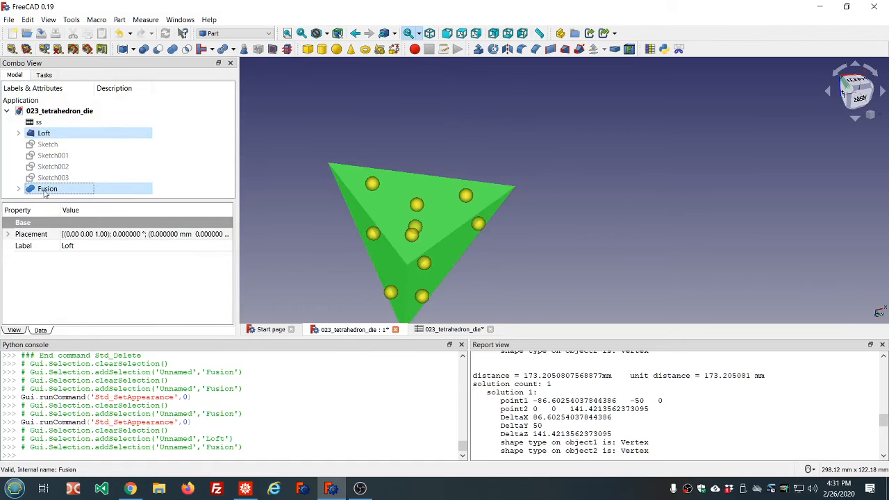
{"action": "left_click", "coordinate": [166, 49]}
Orbit and zoom in on the die to inspect the recessed pips
{"action": "middle_click_drag", "start_coordinate": [375, 125], "coordinate": [393, 95]}
{"action": "middle_click_drag", "start_coordinate": [530, 192], "coordinate": [400, 175]}
{"action": "scroll", "coordinate": [407, 172], "scroll_direction": "up", "scroll_amount": 8}
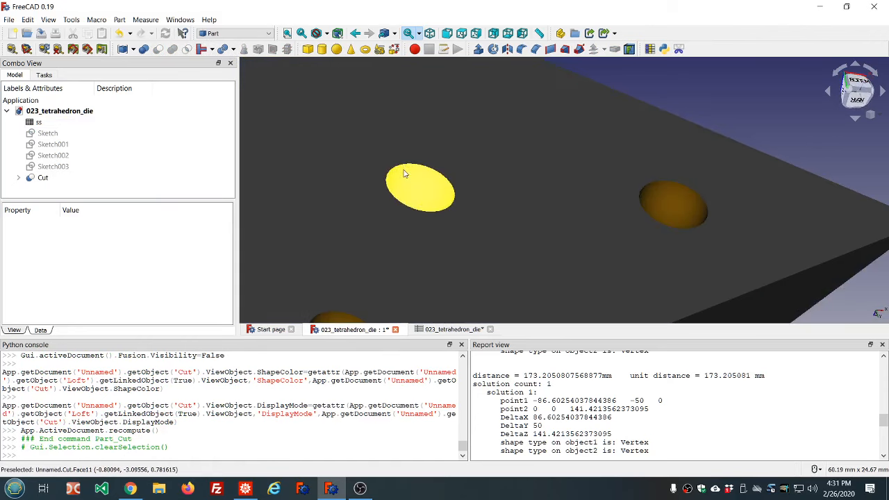
{"action": "scroll", "coordinate": [406, 173], "scroll_direction": "down", "scroll_amount": 8}
{"action": "middle_click_drag", "start_coordinate": [553, 218], "coordinate": [629, 207]}
{"action": "middle_click_drag", "start_coordinate": [408, 195], "coordinate": [634, 108]}
{"action": "scroll", "coordinate": [594, 99], "scroll_direction": "up", "scroll_amount": 4}
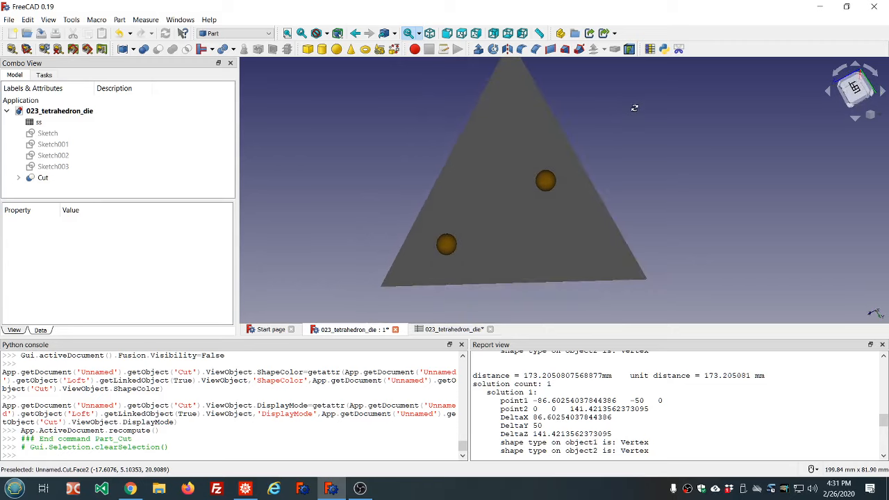